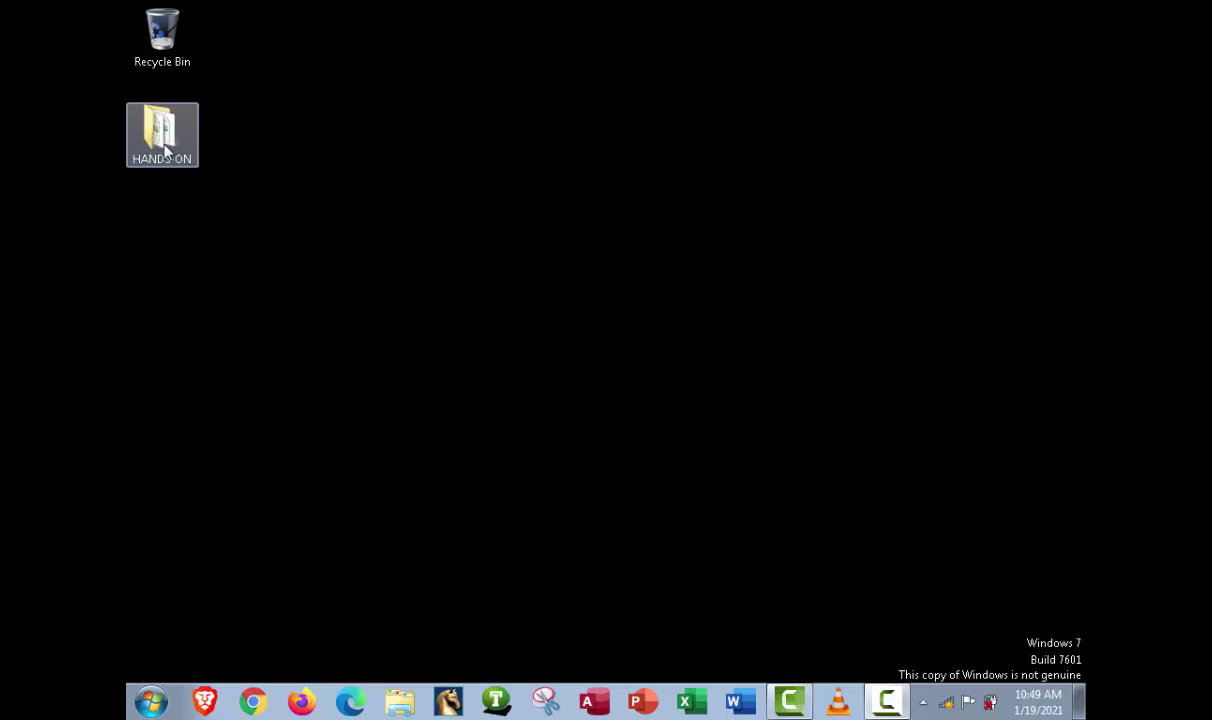
Step: Browse the beginner exercise files in the desktop's HANDS-ON folder, open the beginner_no1 workbook, and close the folder window
double_click(164, 150)
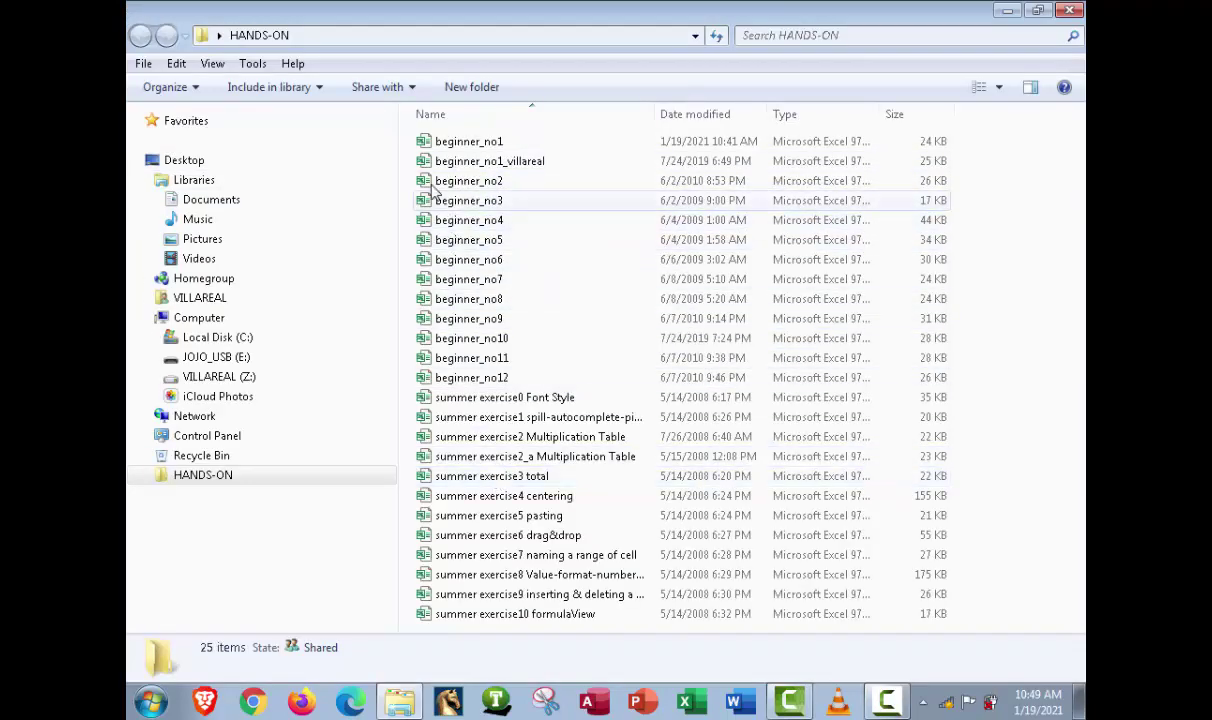
drag(409, 148, 504, 376)
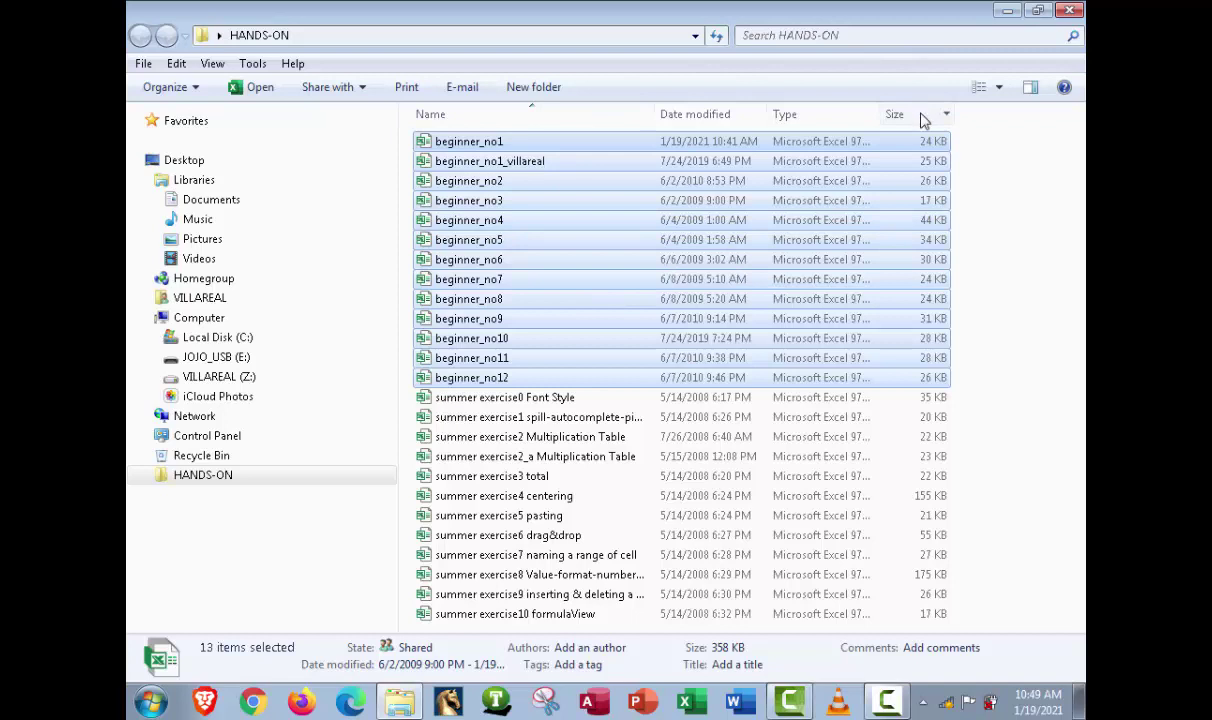
click(1008, 197)
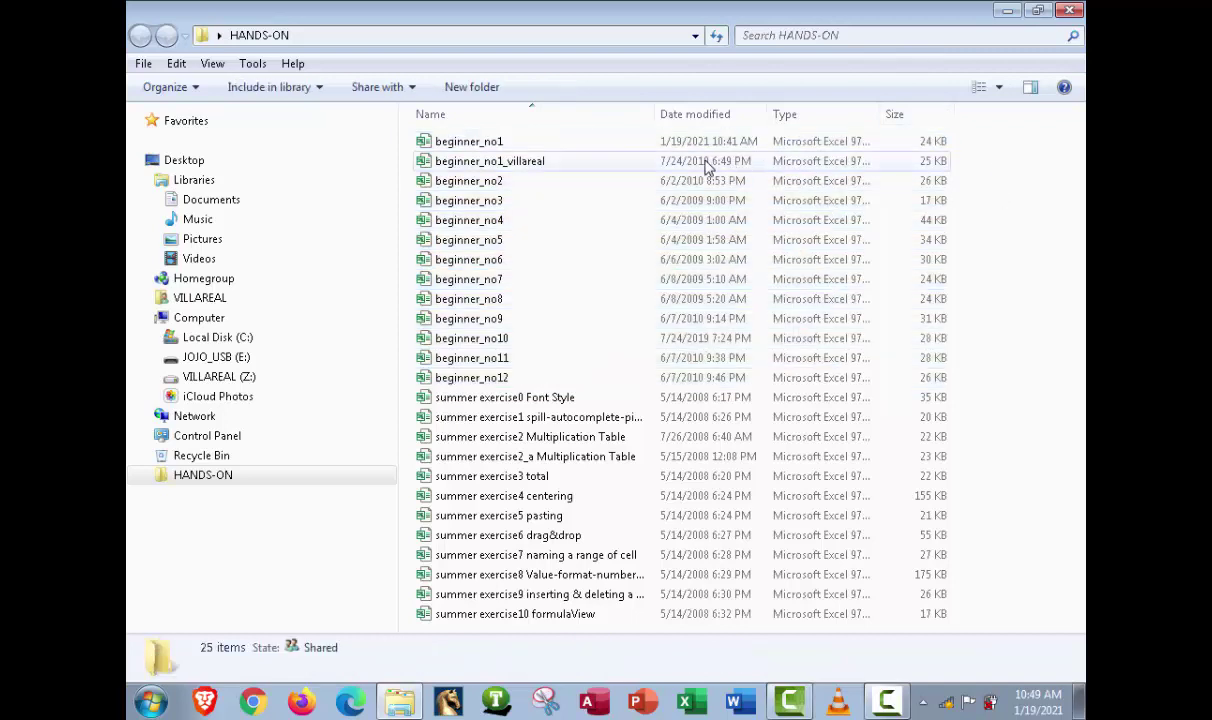
click(425, 145)
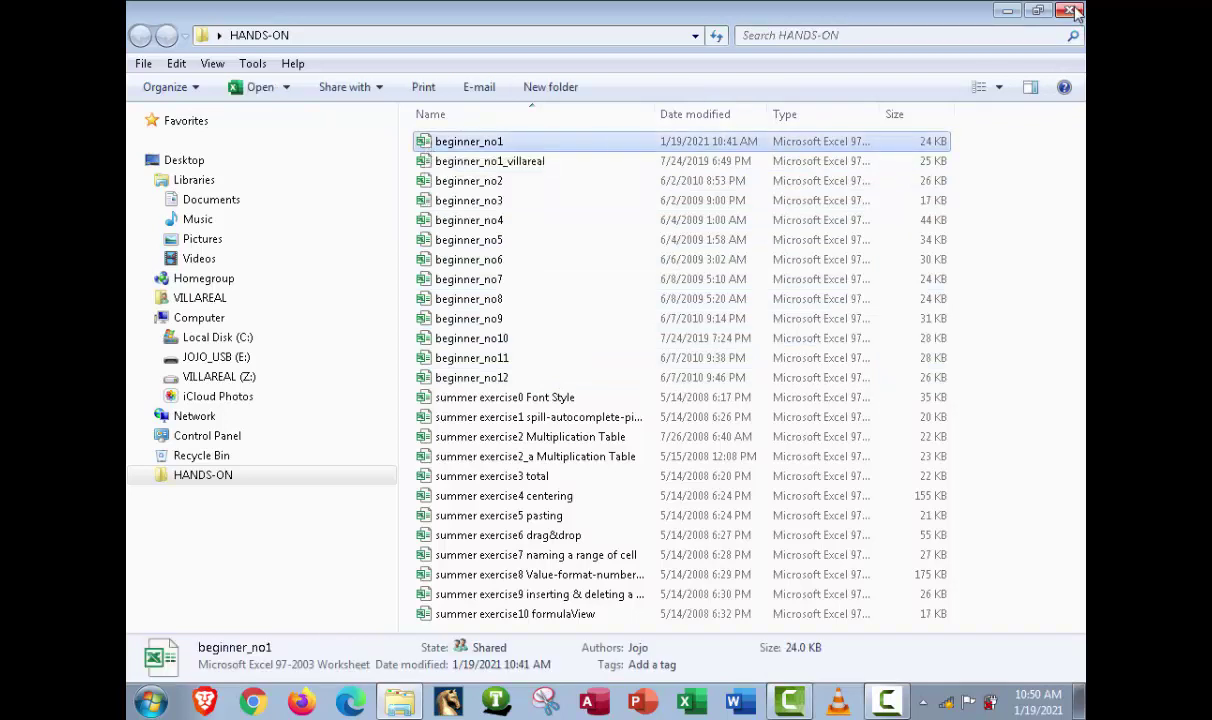
click(1073, 12)
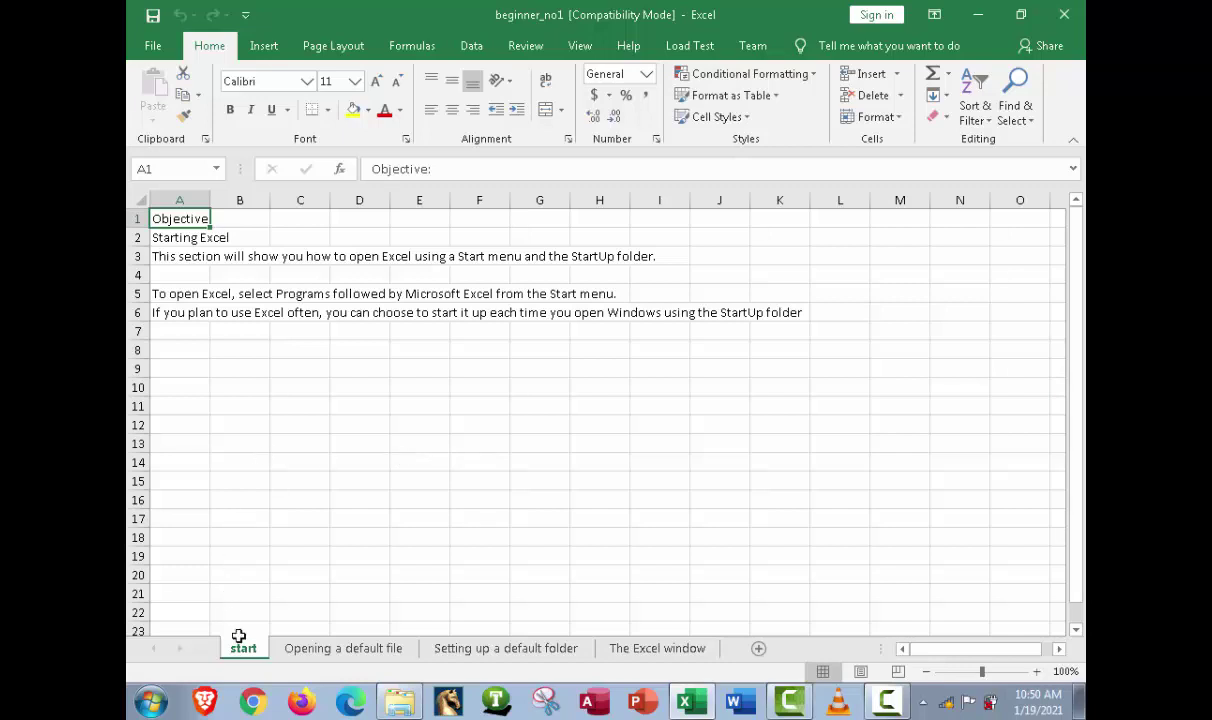
Step: Look through the sheets of the beginner_no1 workbook, return to the start sheet, and close the workbook
click(298, 650)
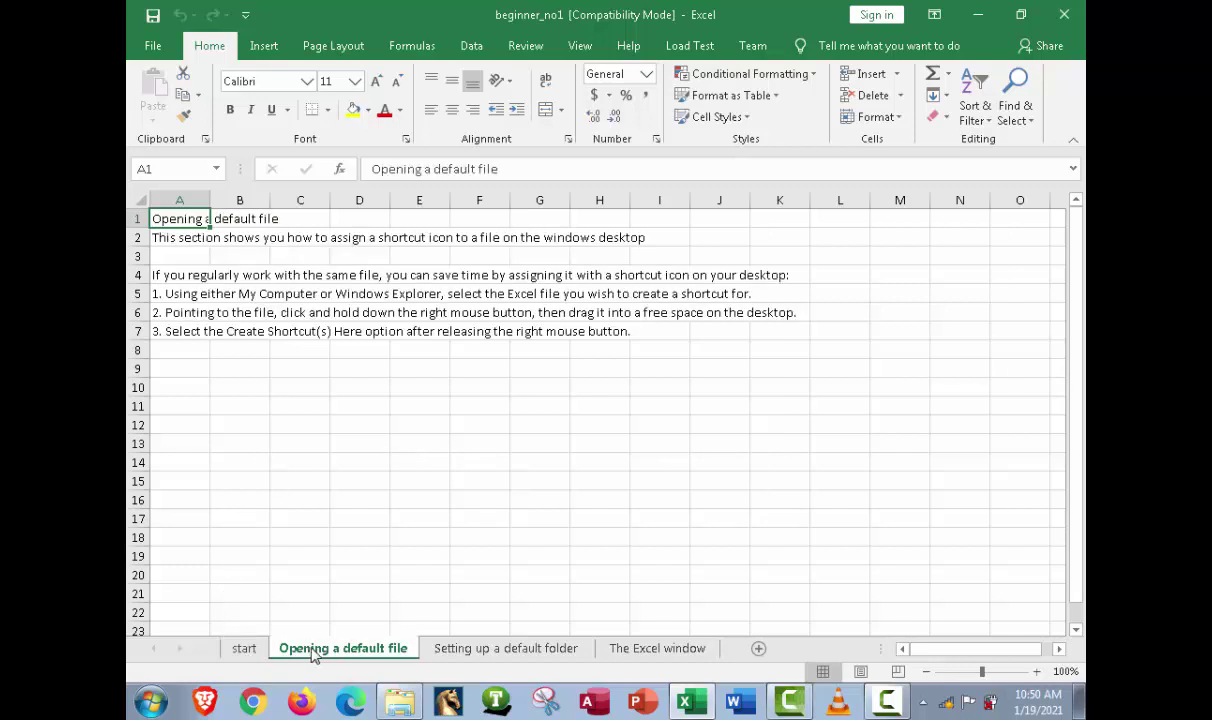
click(505, 650)
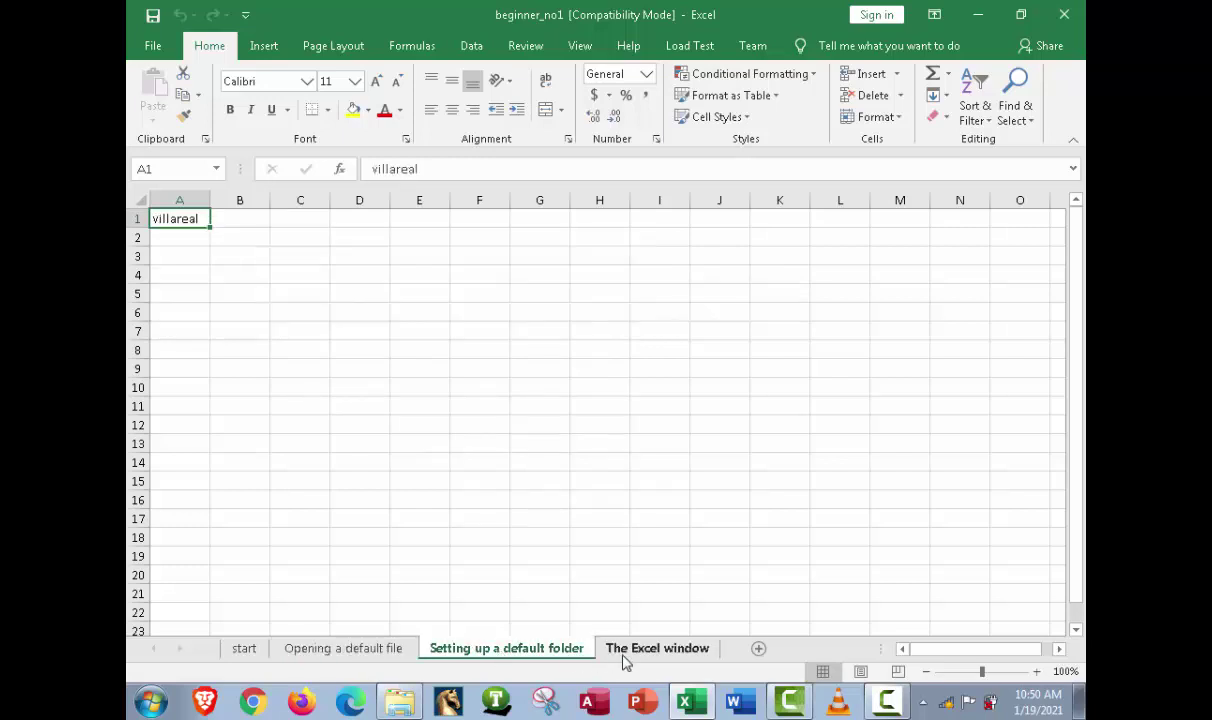
click(620, 652)
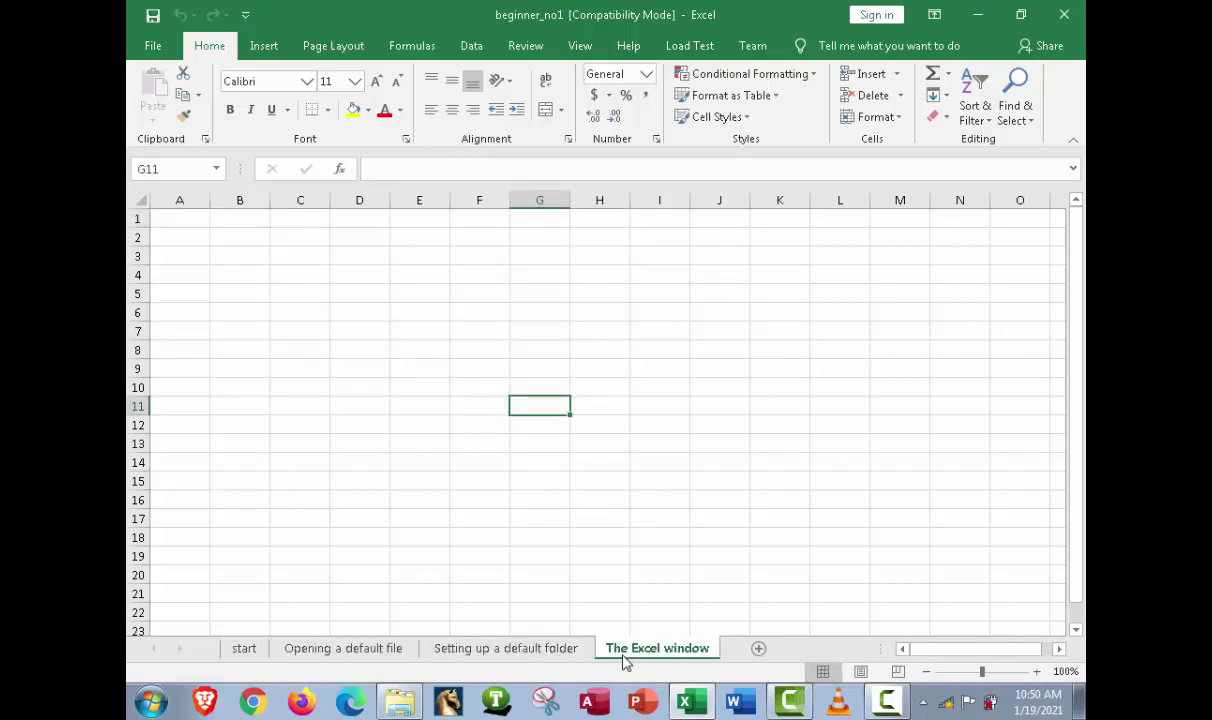
click(256, 656)
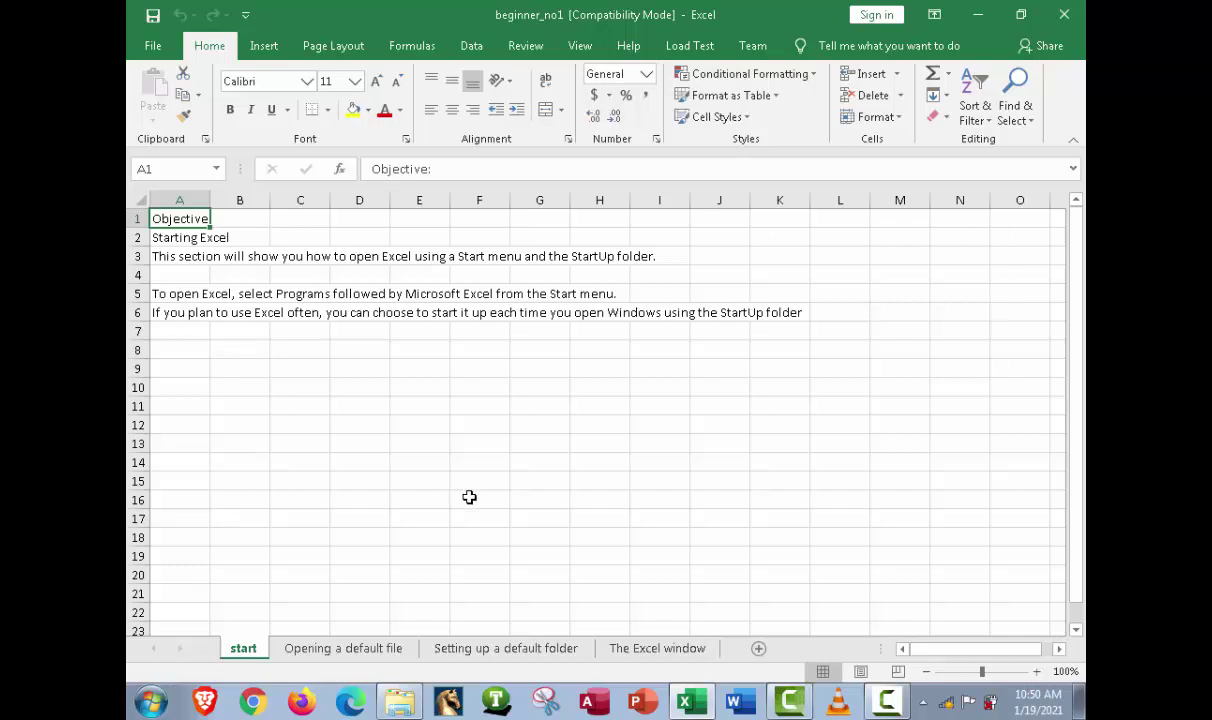
click(1064, 14)
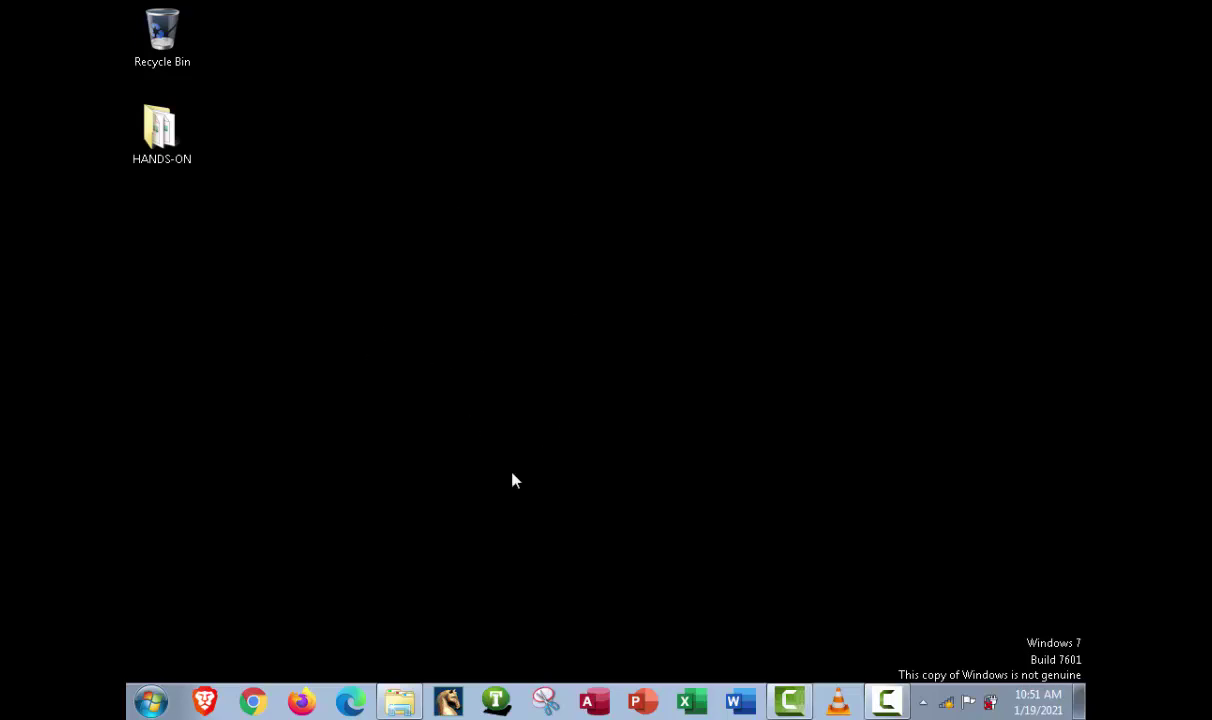
Step: Launch Excel from its pinned Start menu shortcut and close it at the start screen
click(151, 701)
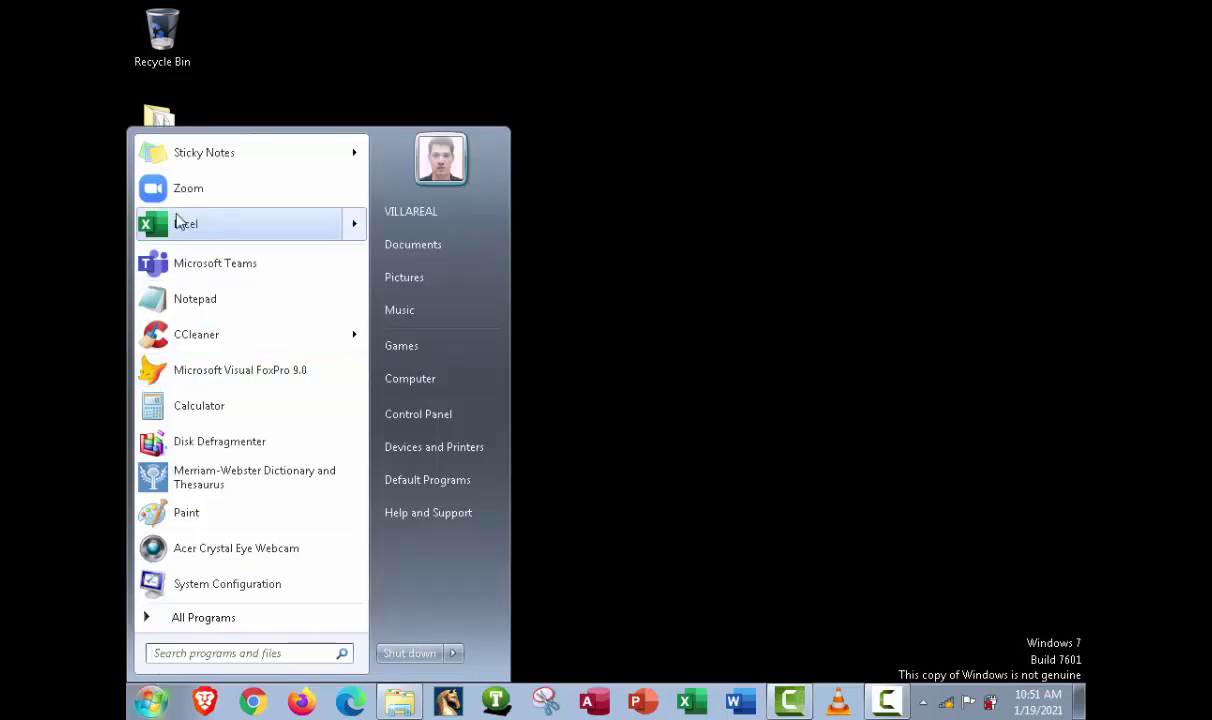
mouse_move(180, 222)
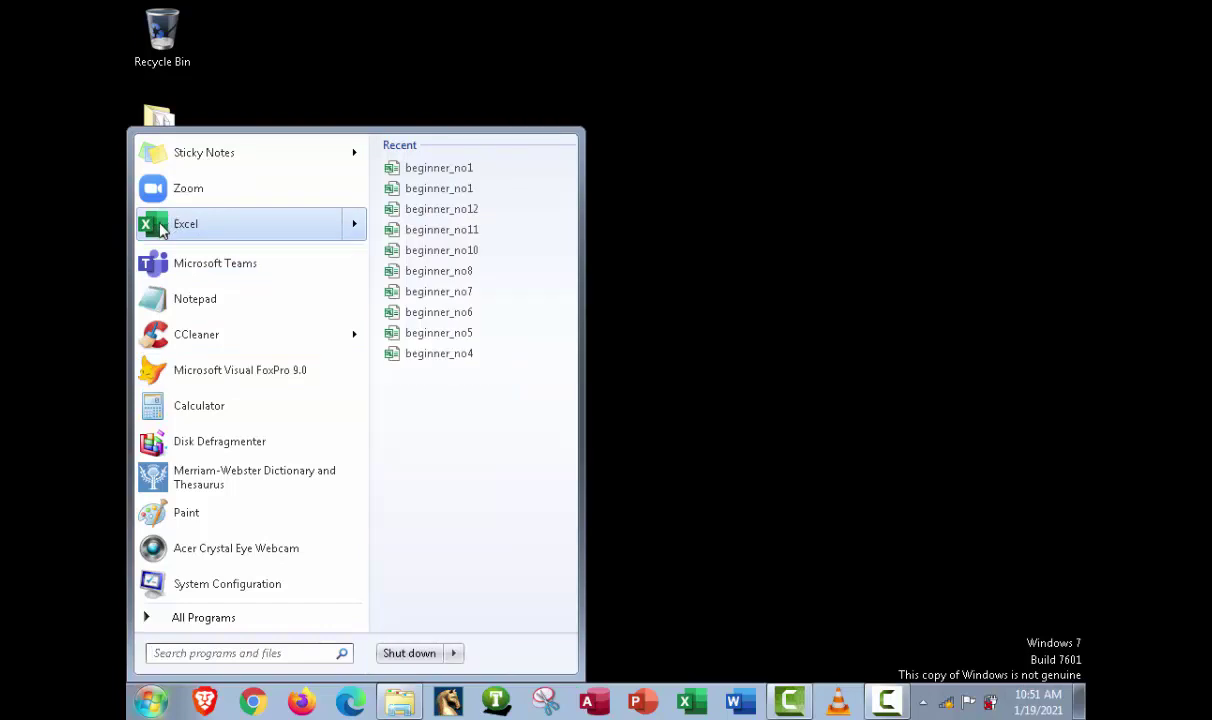
click(161, 228)
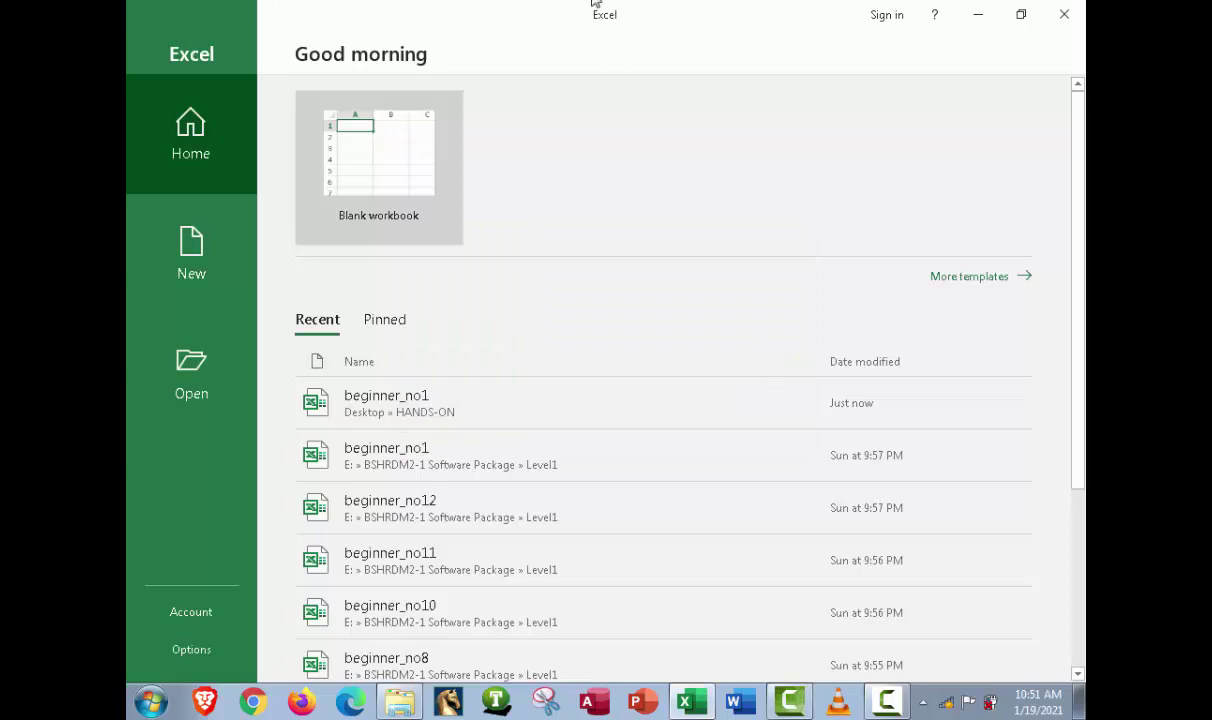
click(1060, 20)
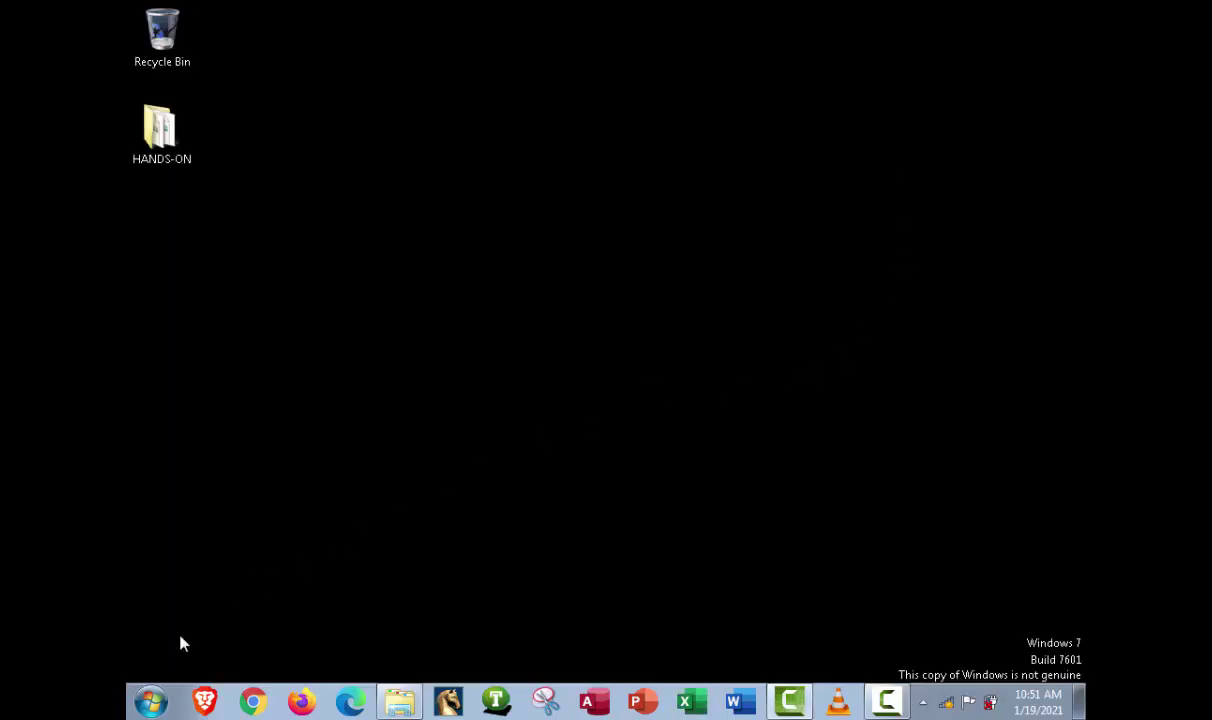
Step: Launch Excel from the full list of installed programs and close it again
click(146, 704)
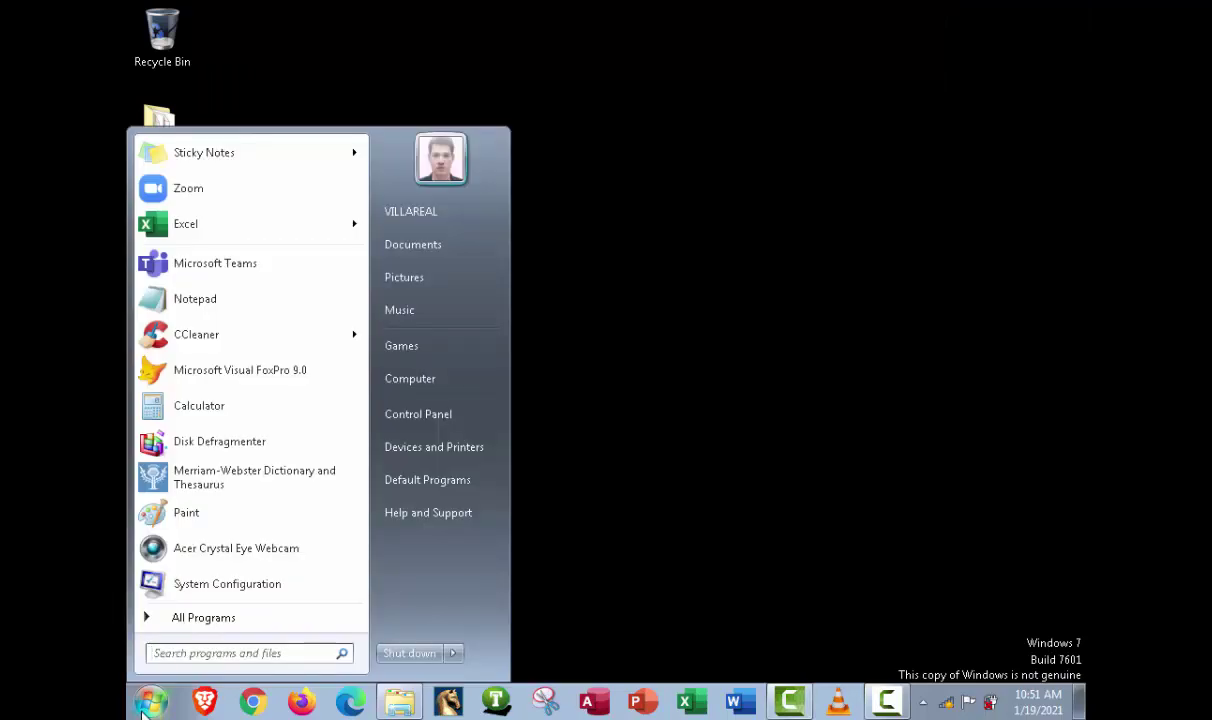
click(253, 620)
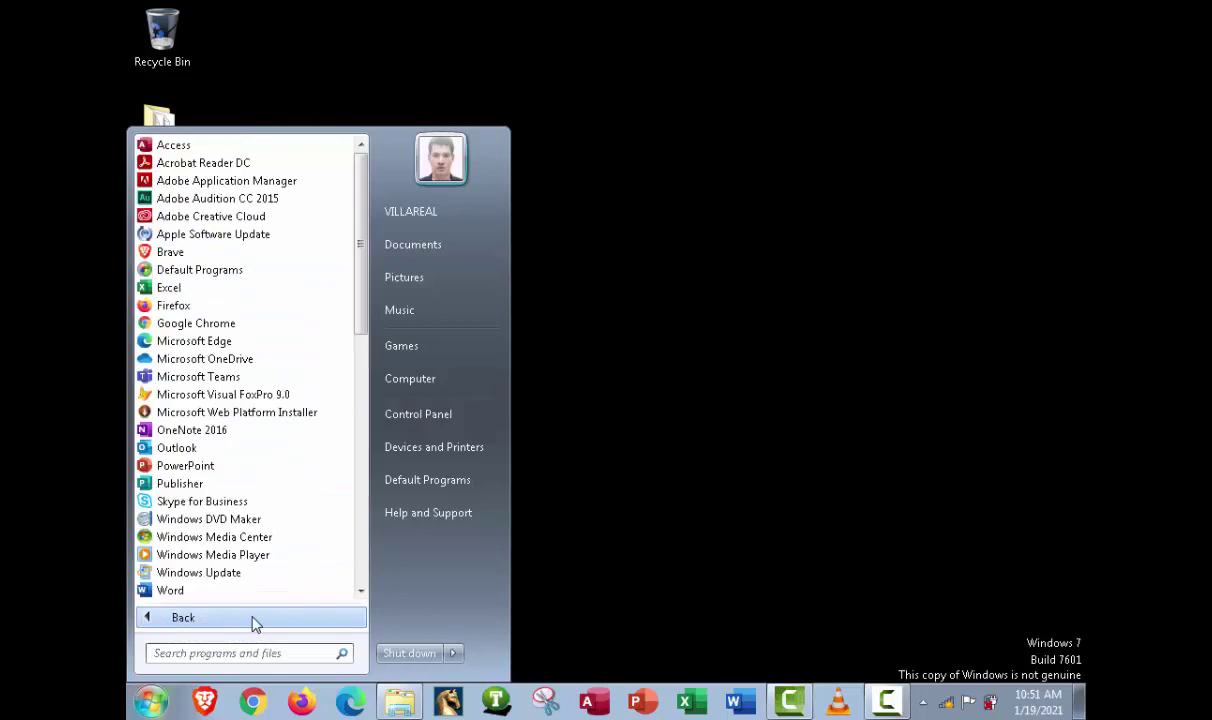
click(196, 292)
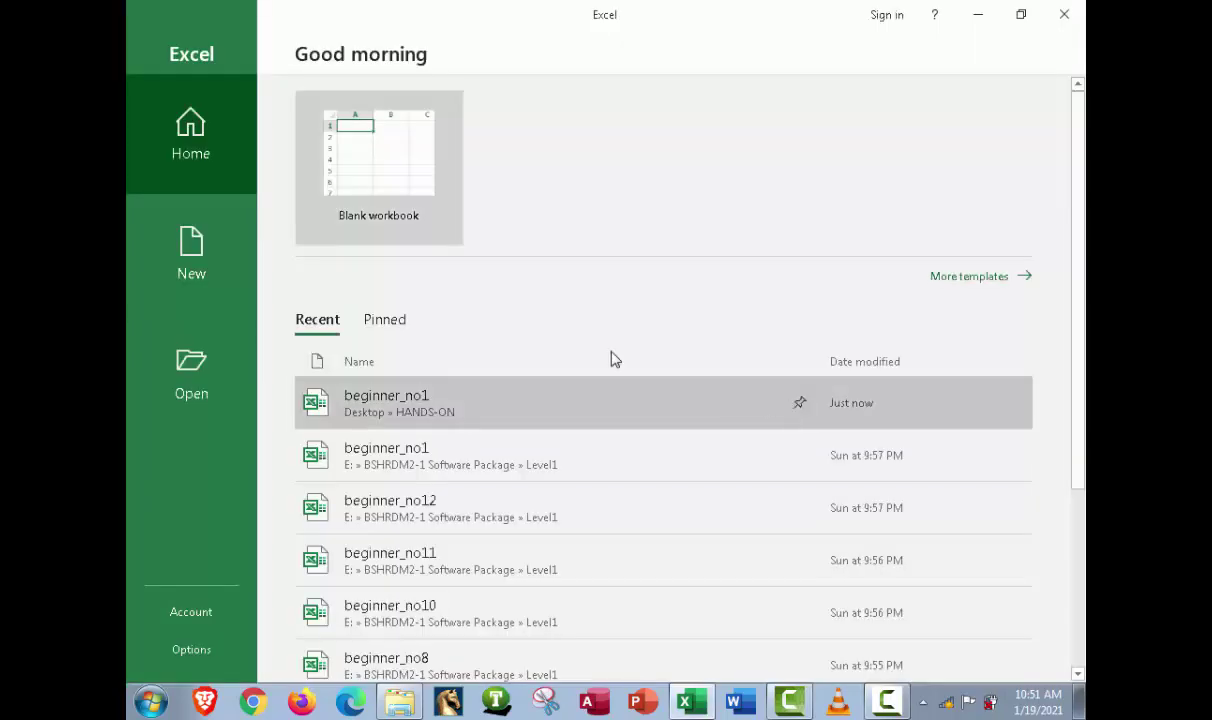
click(1064, 14)
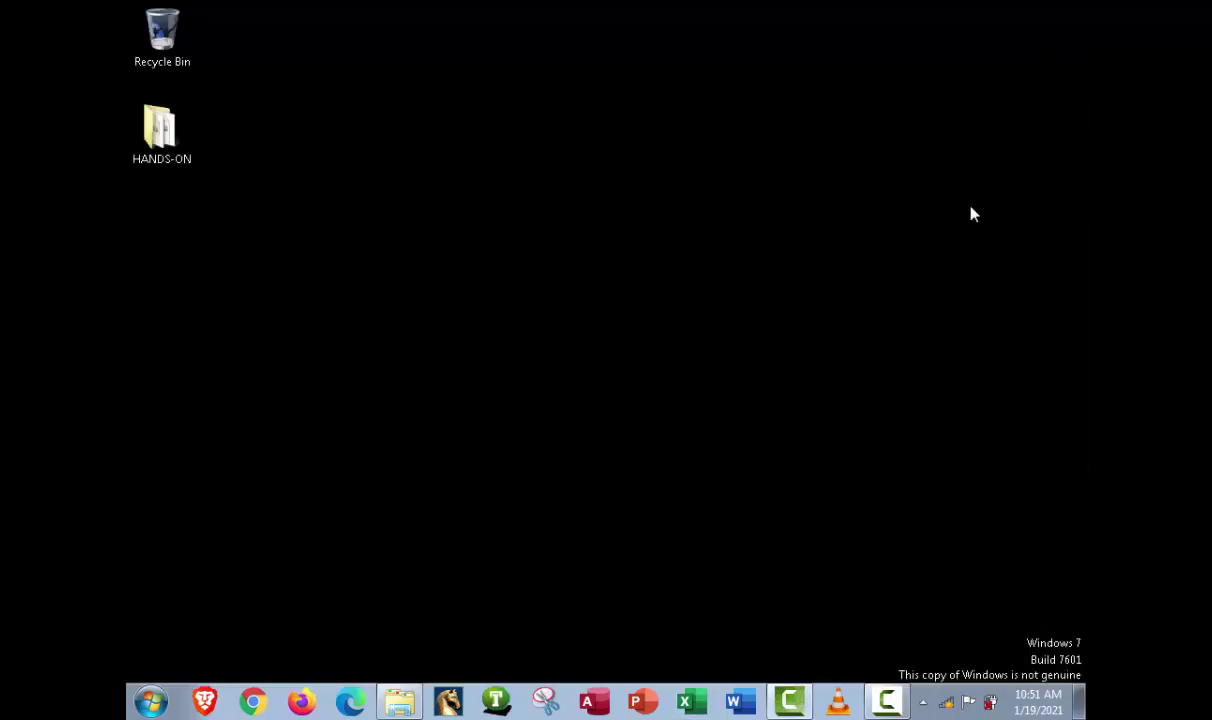
Step: Search the installed programs and files for "excel" and launch Excel from the results
click(152, 700)
click(184, 654)
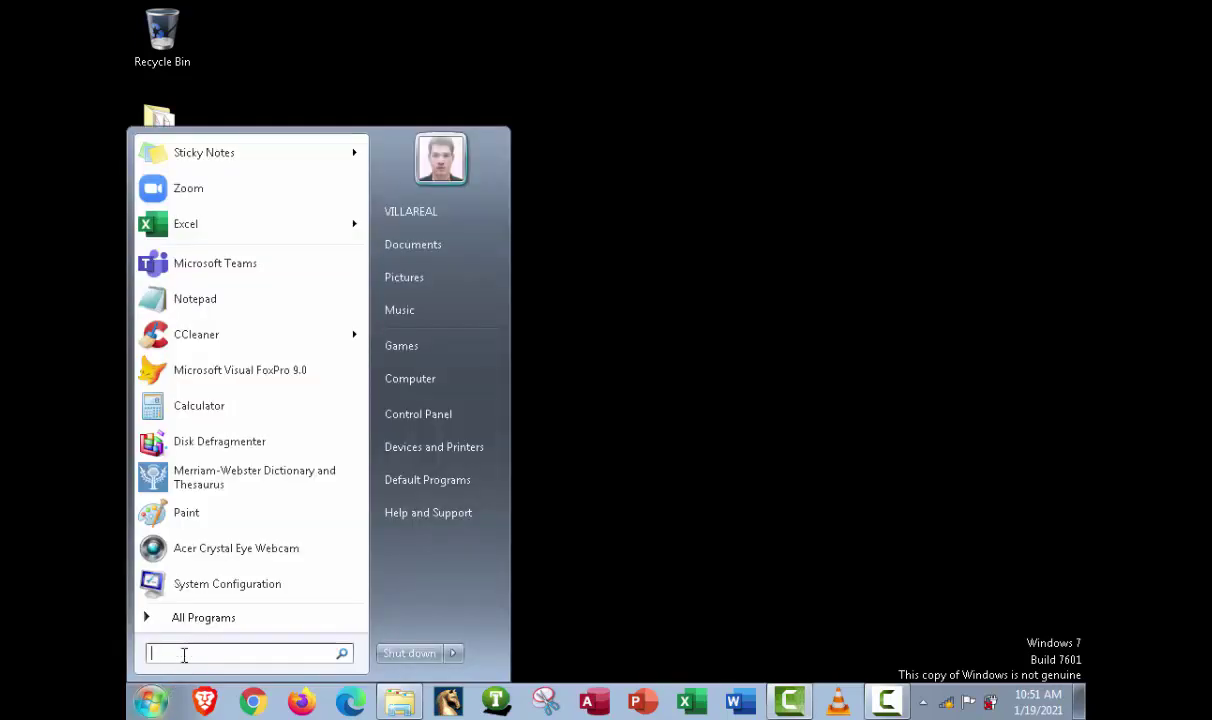
text(excel)
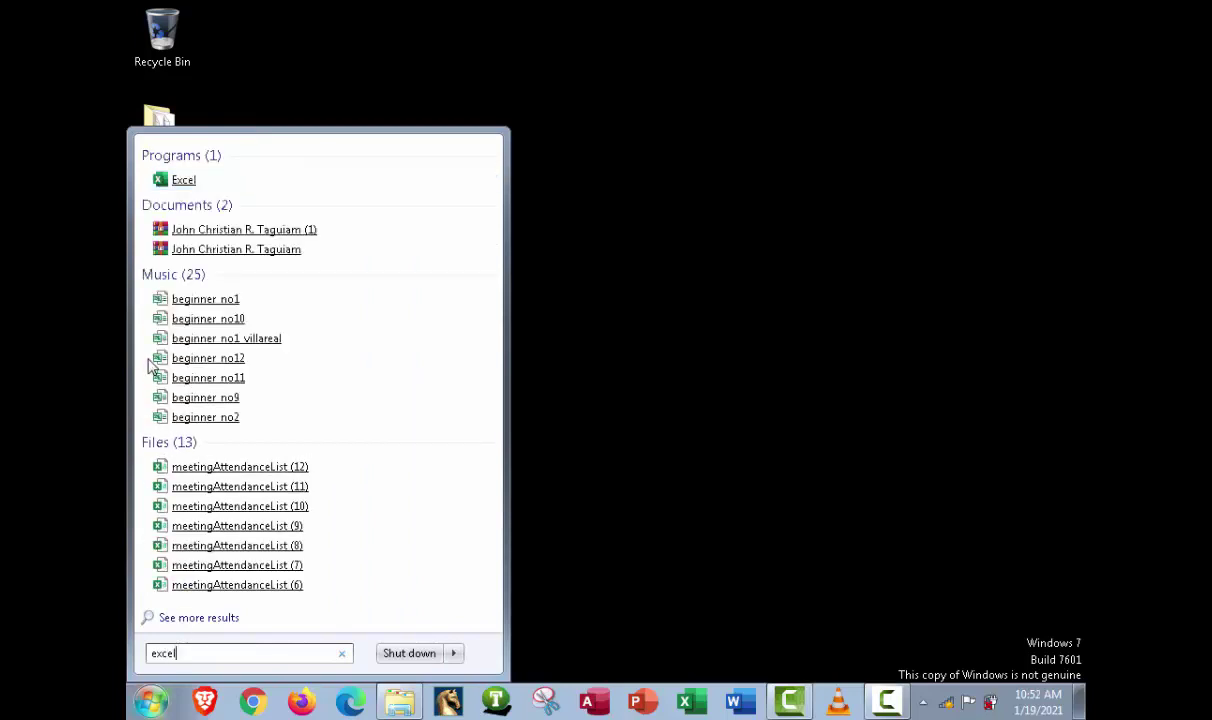
click(197, 179)
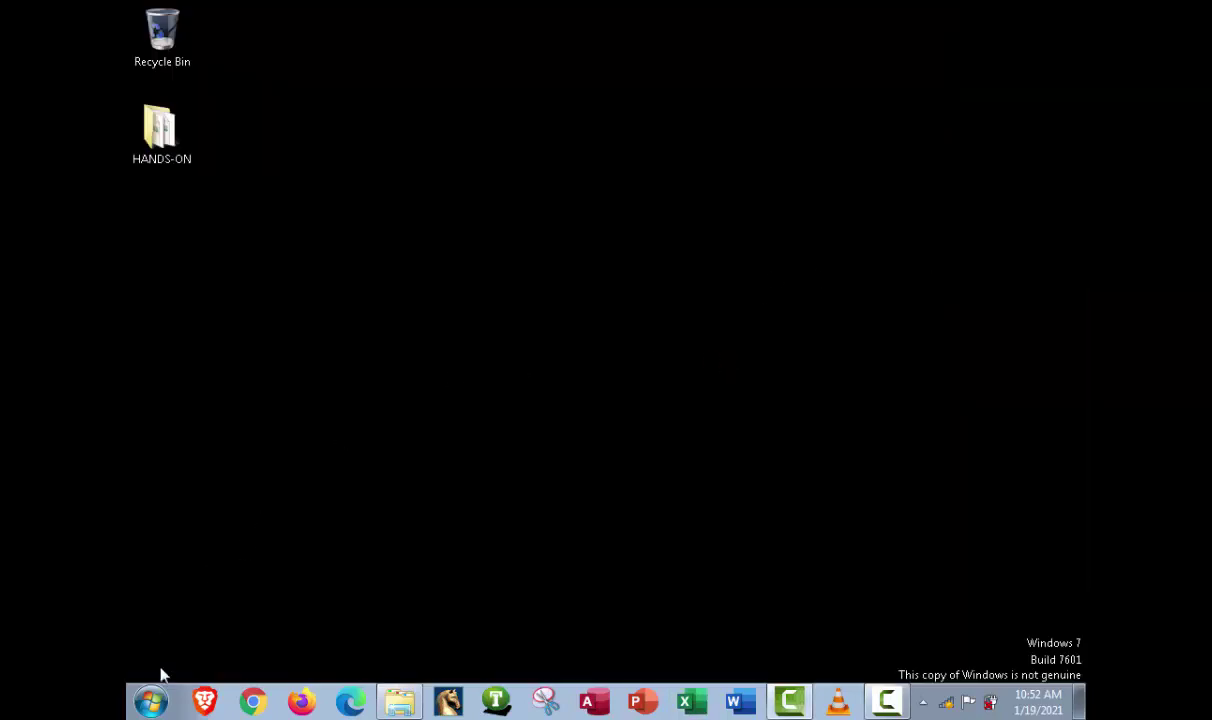
Step: Unpin Excel from the Start menu and check the list of pinned programs
click(151, 701)
right_click(156, 226)
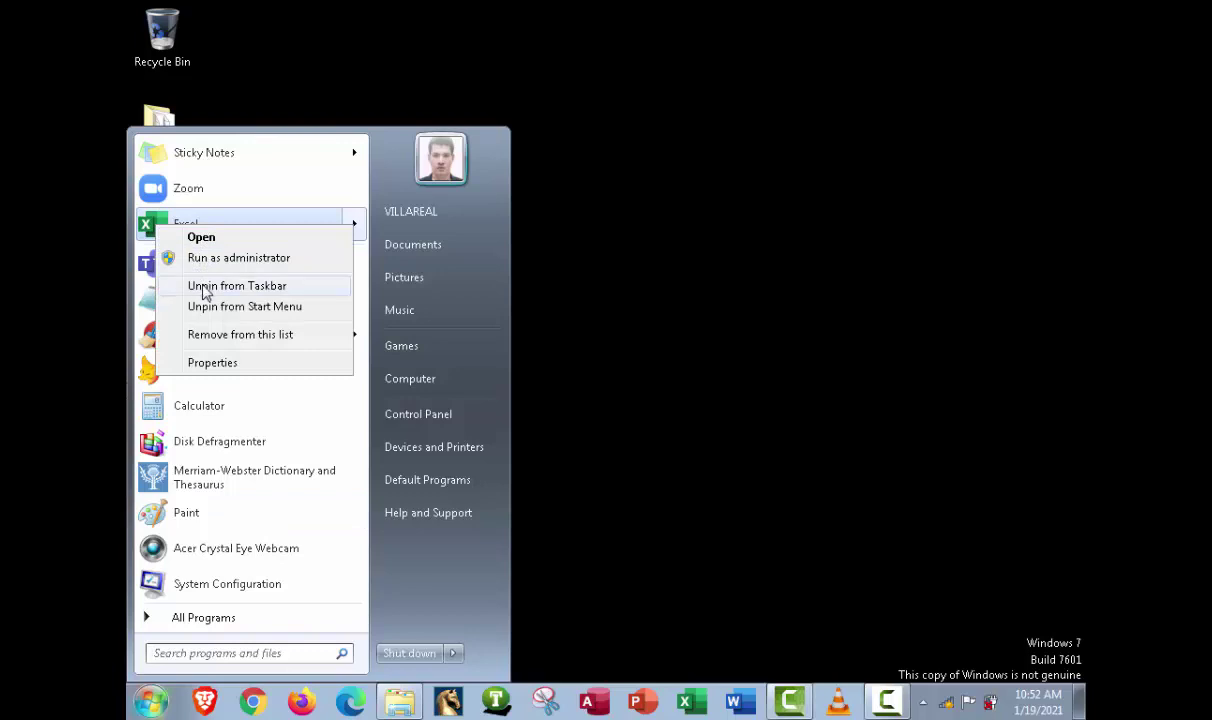
click(300, 306)
click(875, 431)
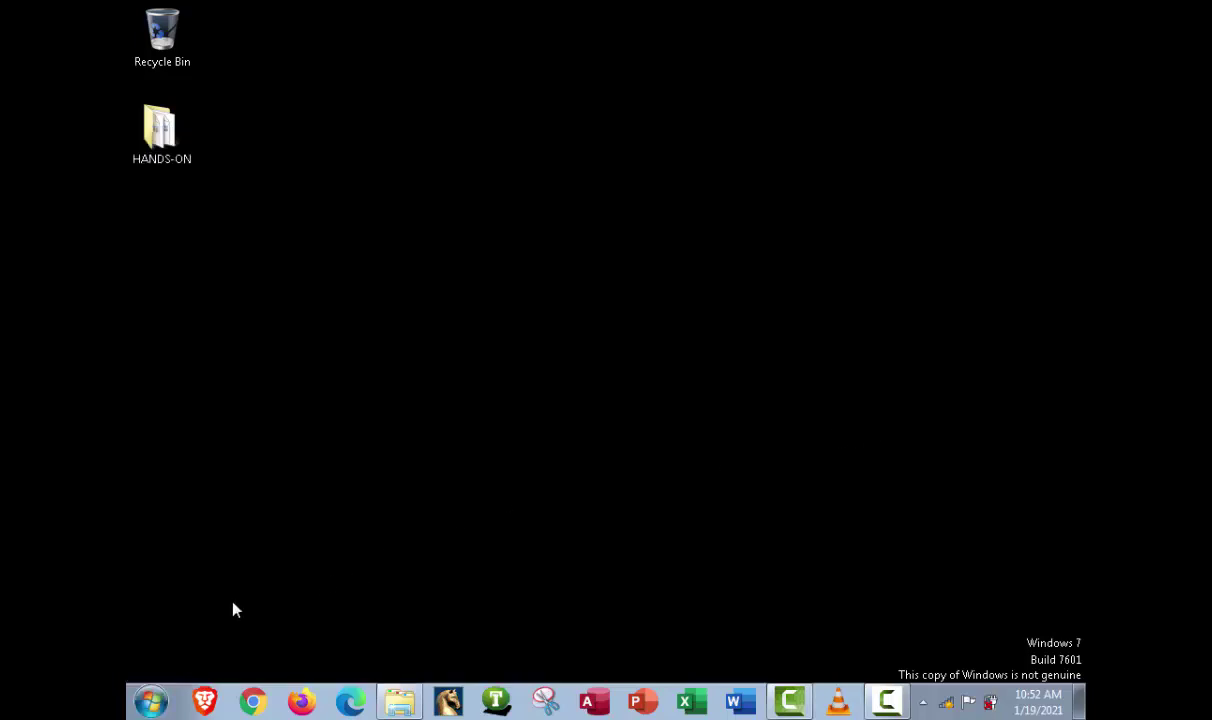
click(151, 701)
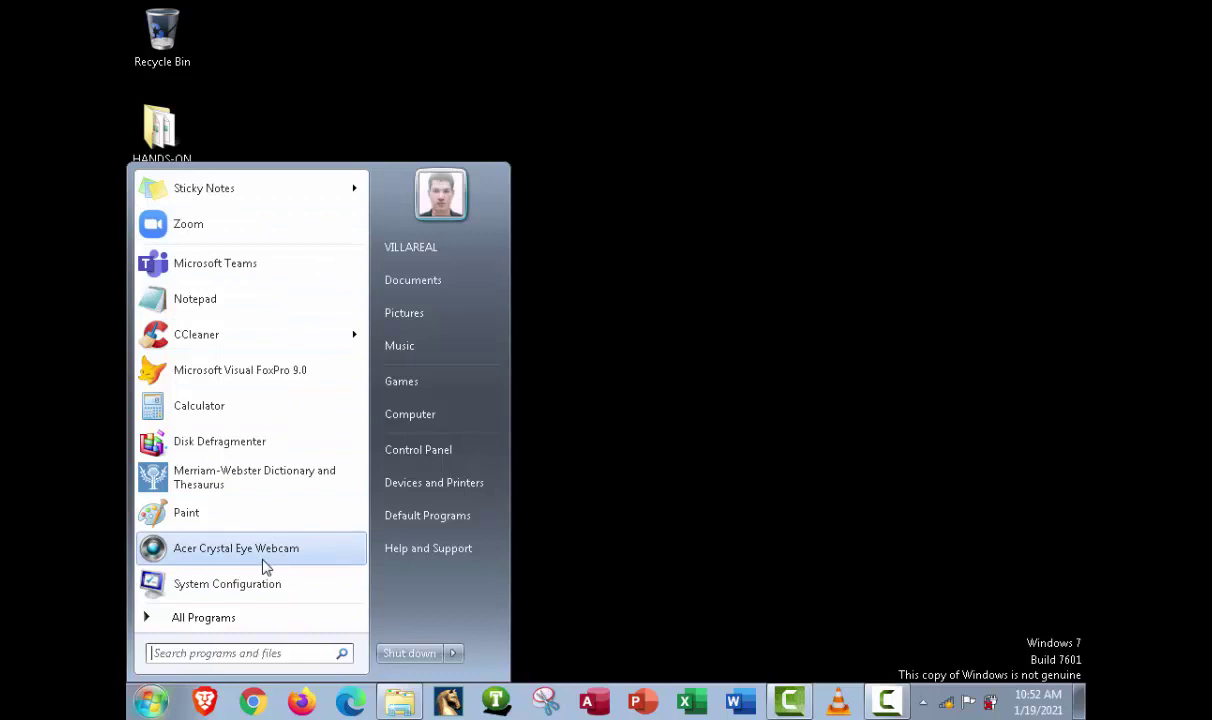
click(633, 545)
Step: Pin Excel to the Start menu from the full program list and check its pinned shortcut and recent workbooks
click(135, 705)
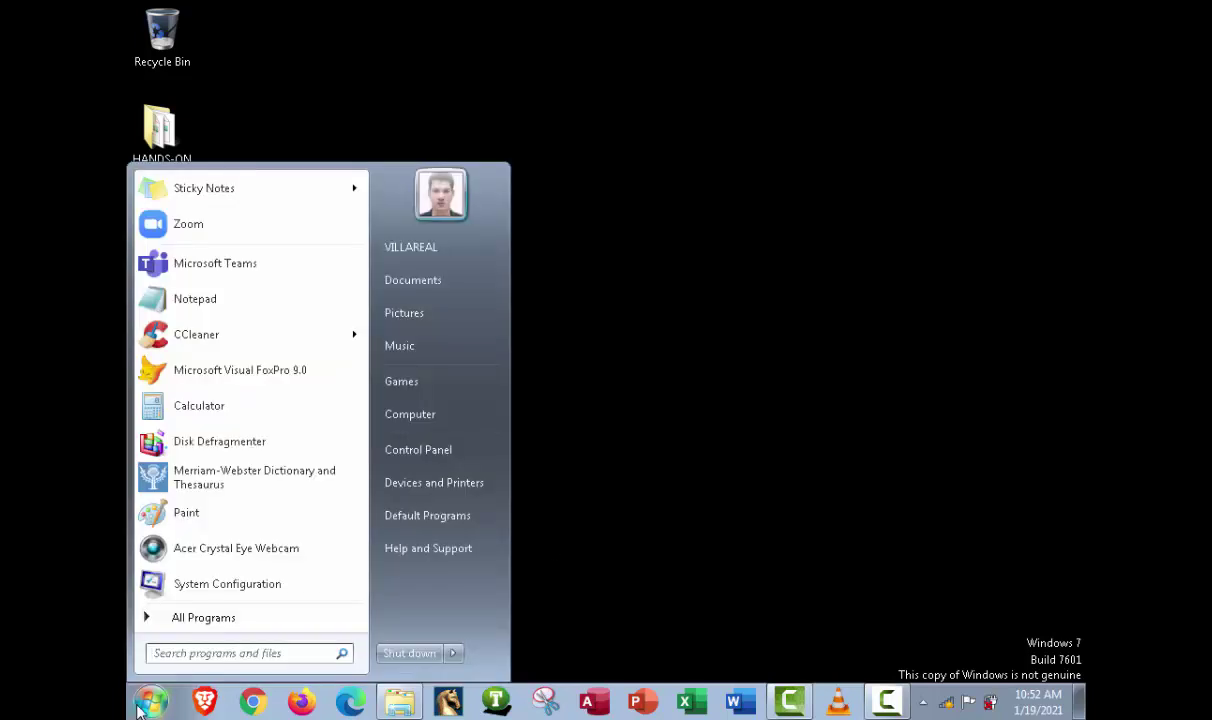
click(223, 626)
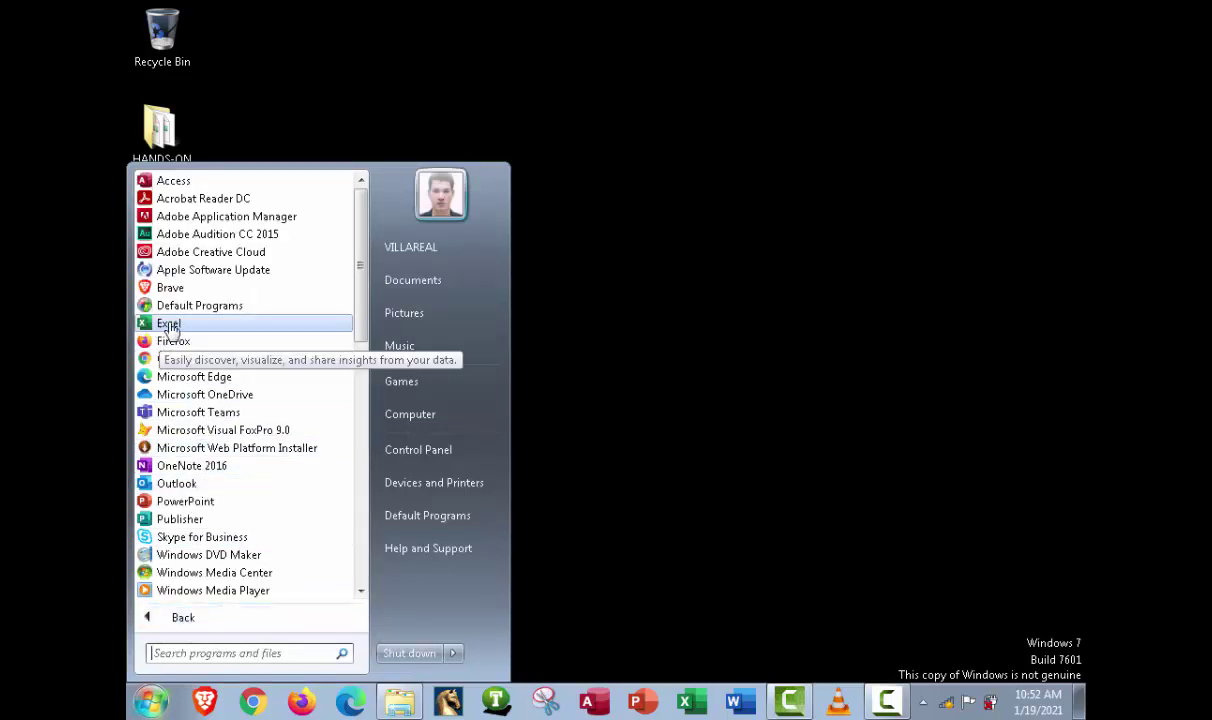
right_click(147, 329)
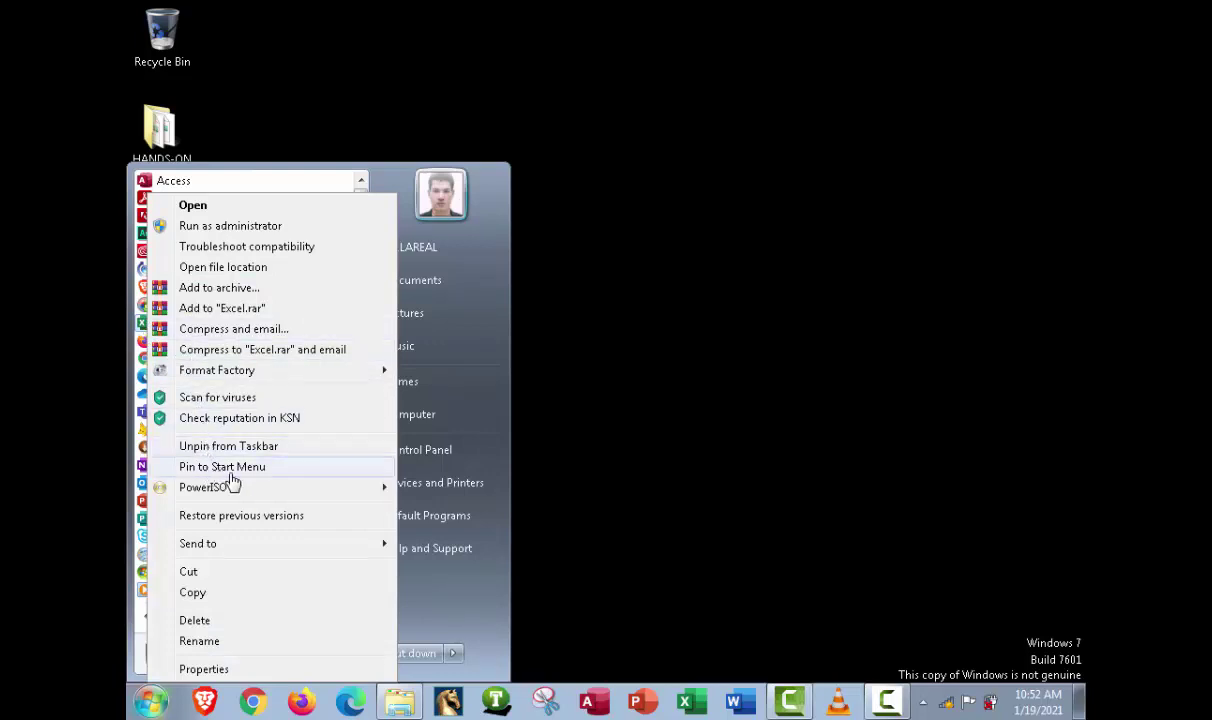
click(288, 470)
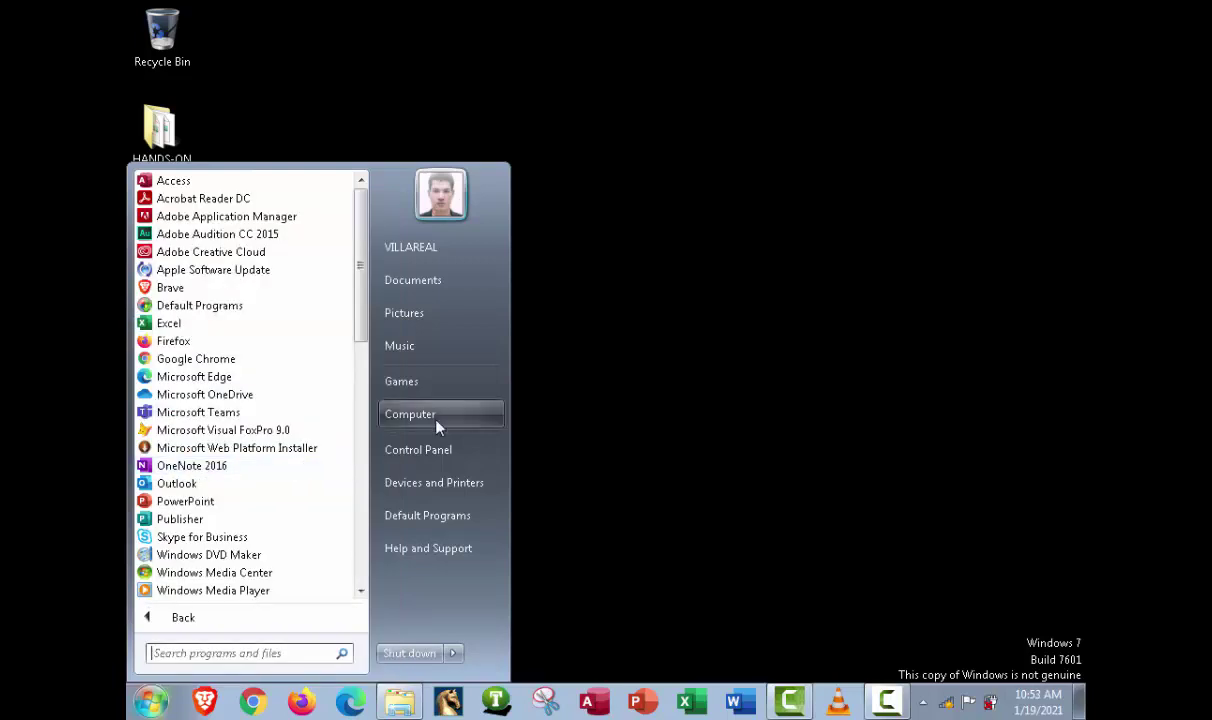
click(570, 425)
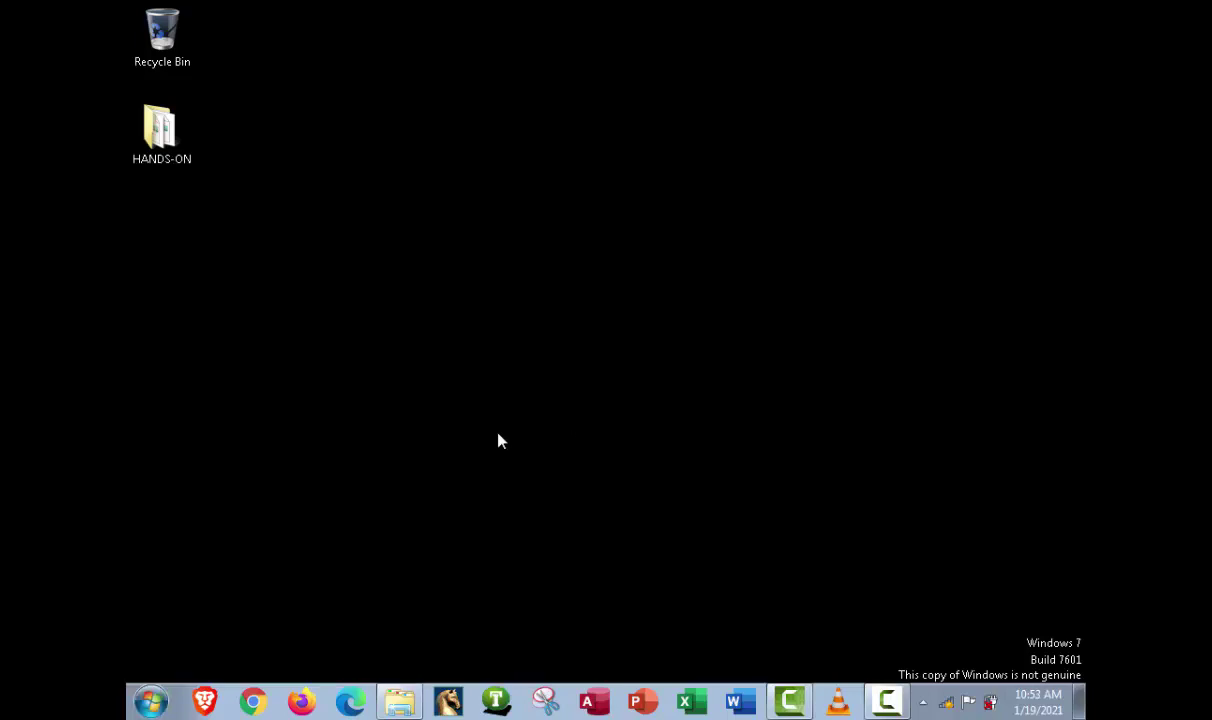
click(151, 700)
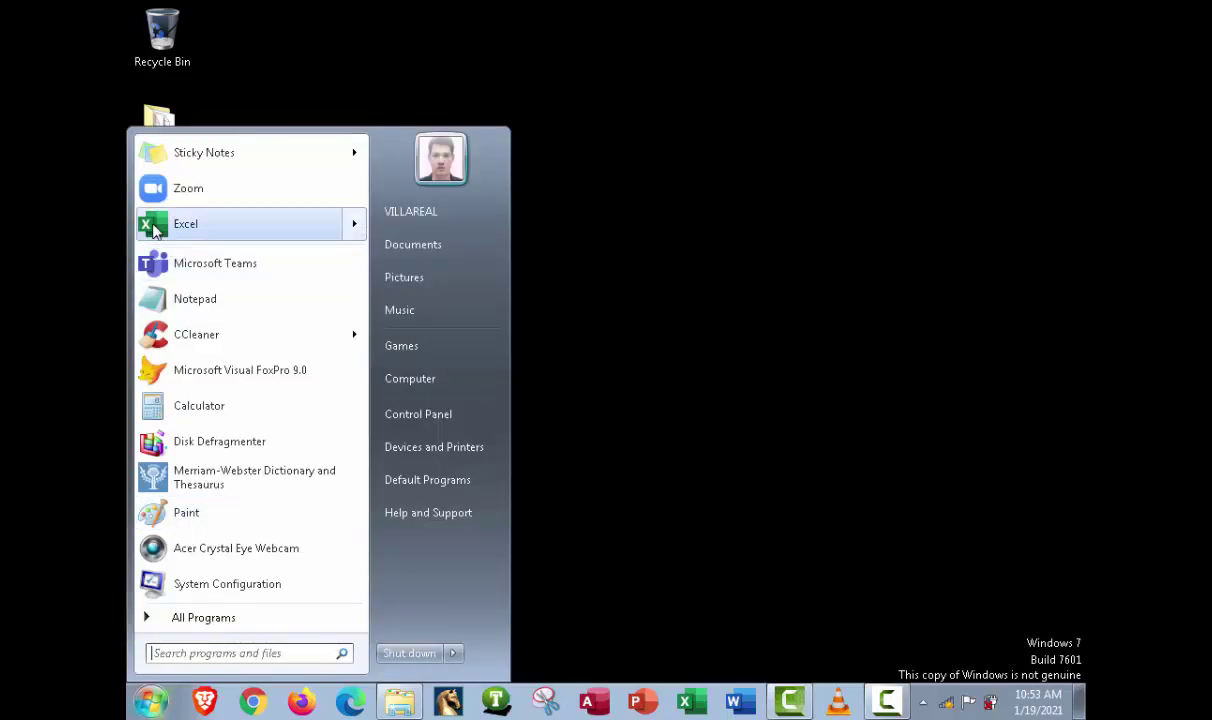
mouse_move(158, 226)
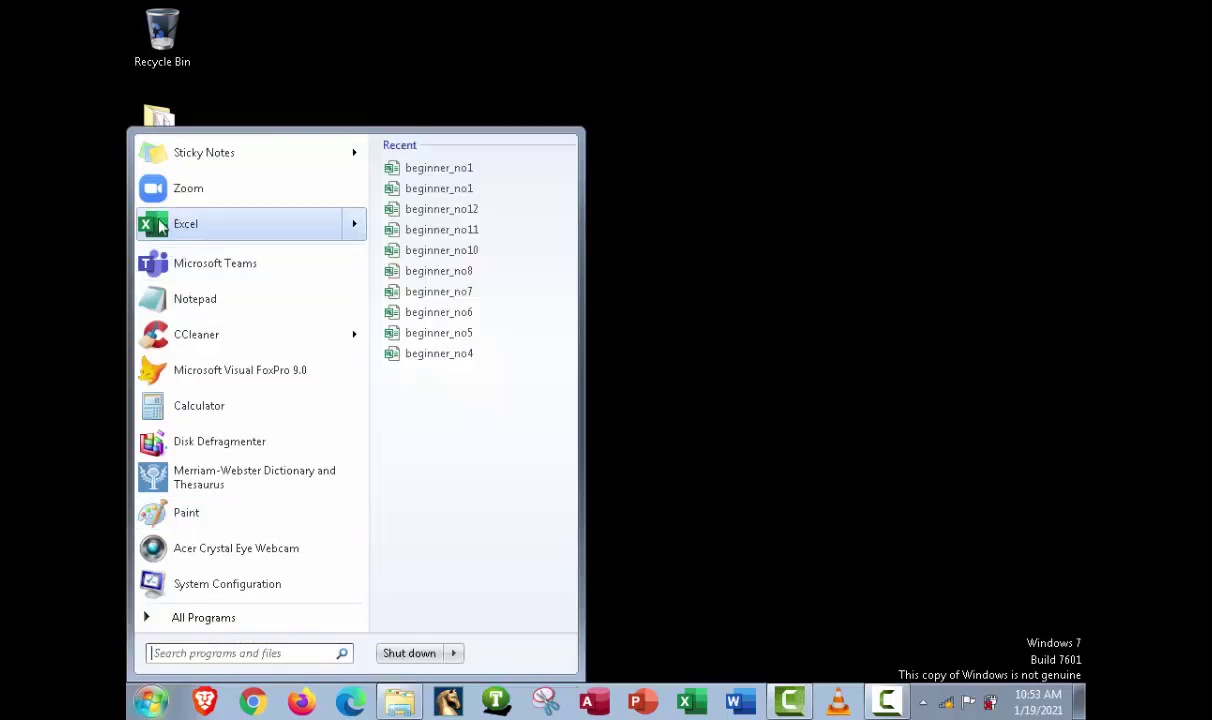
click(712, 403)
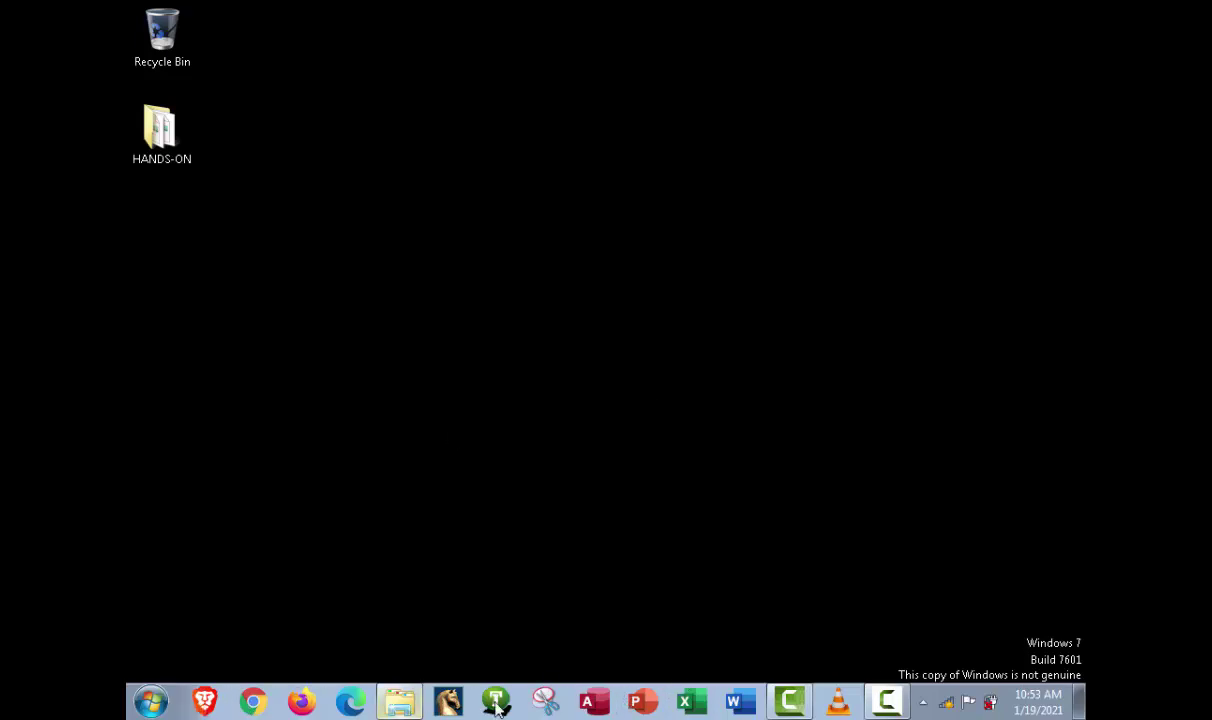
Step: Unpin Excel from the taskbar
right_click(699, 706)
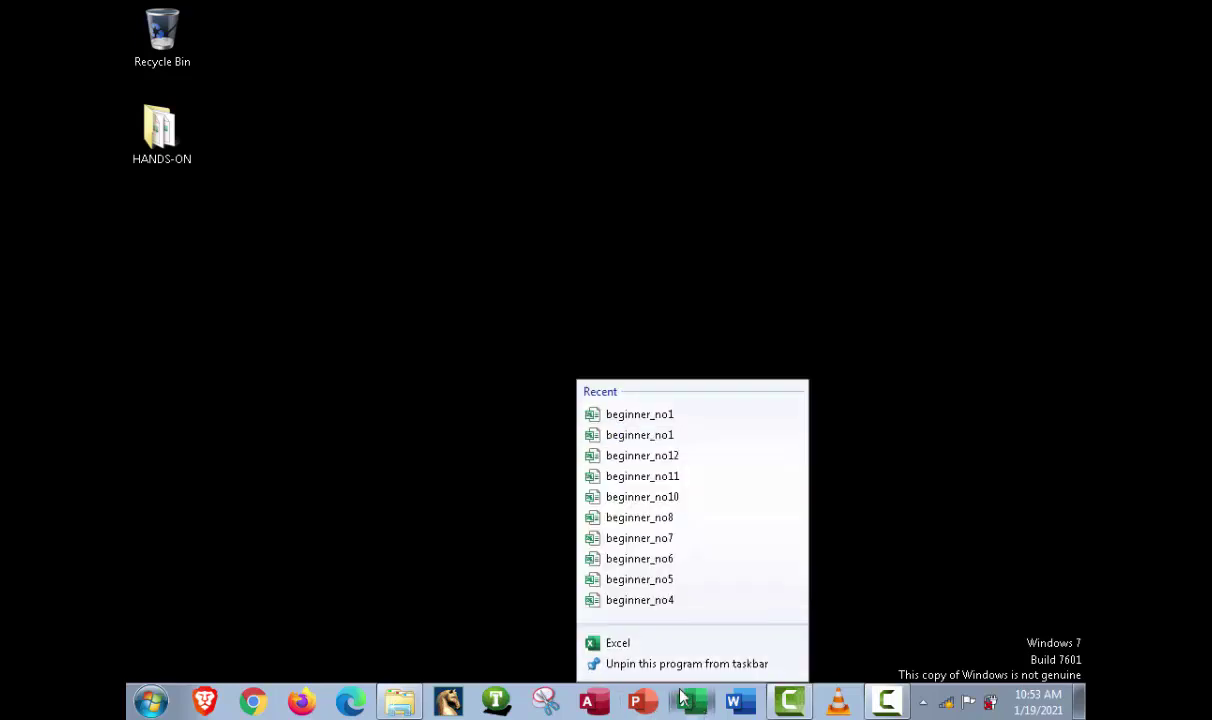
click(679, 664)
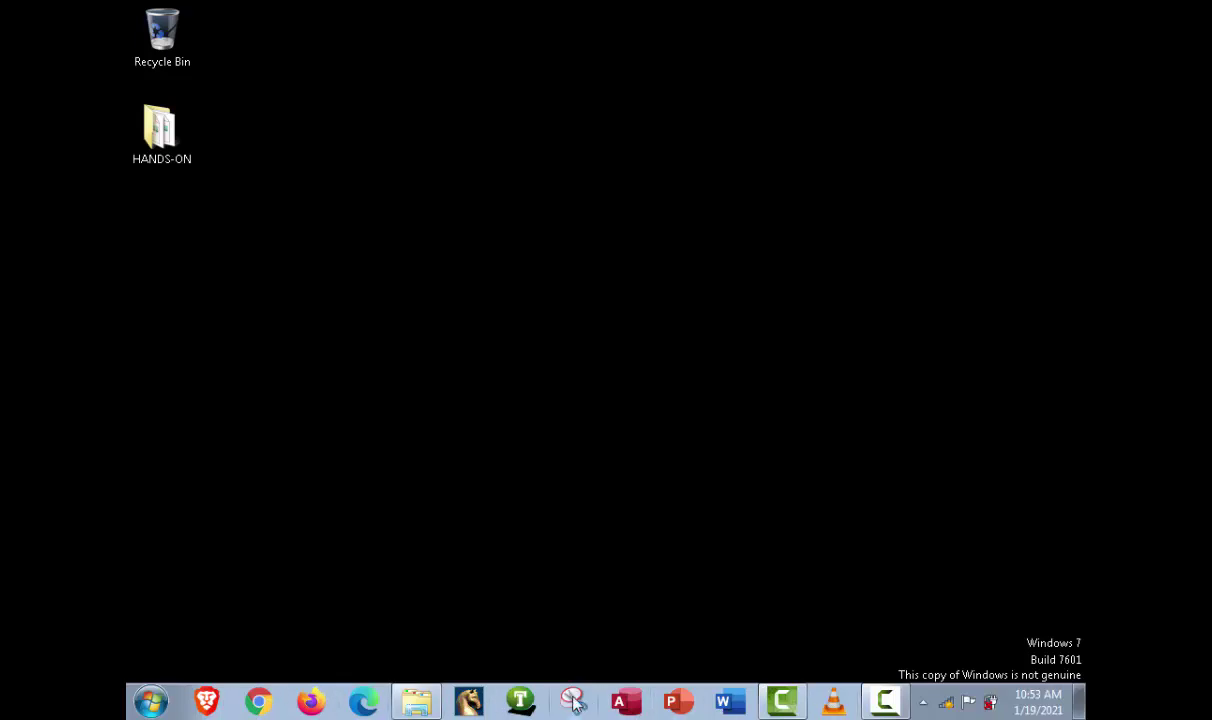
Step: Pin Excel to the taskbar from the full program list and move its taskbar shortcut directly before Access
click(151, 700)
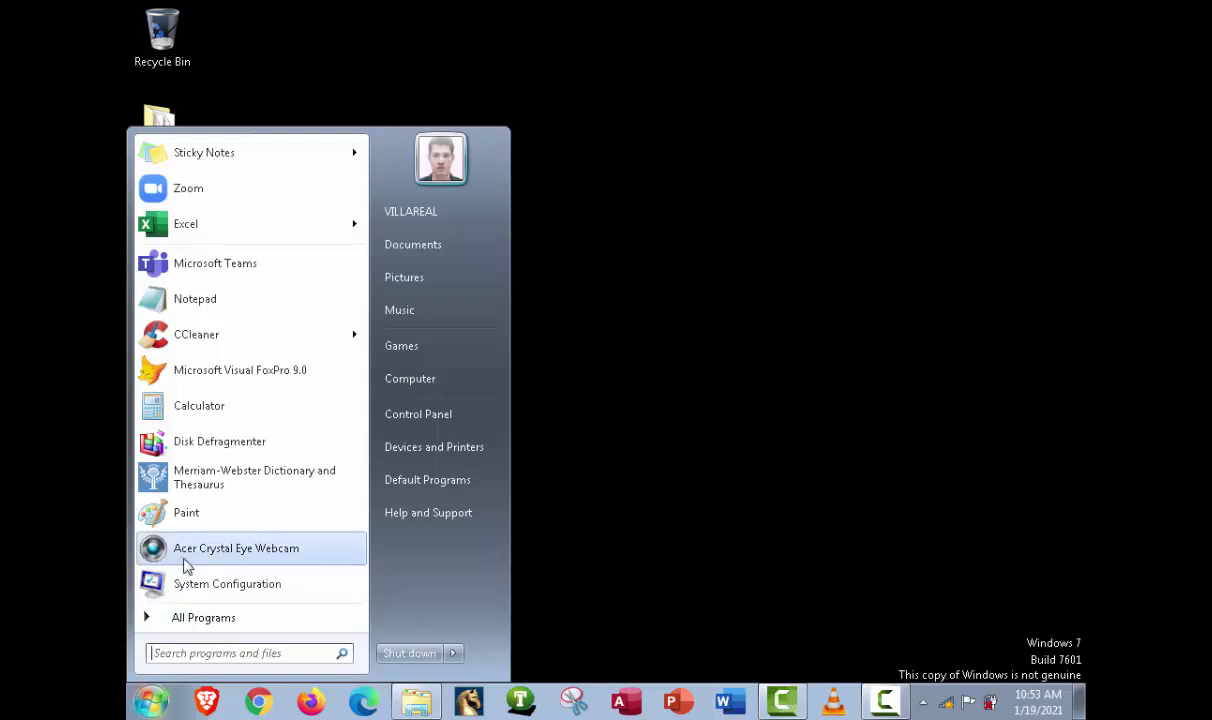
click(187, 617)
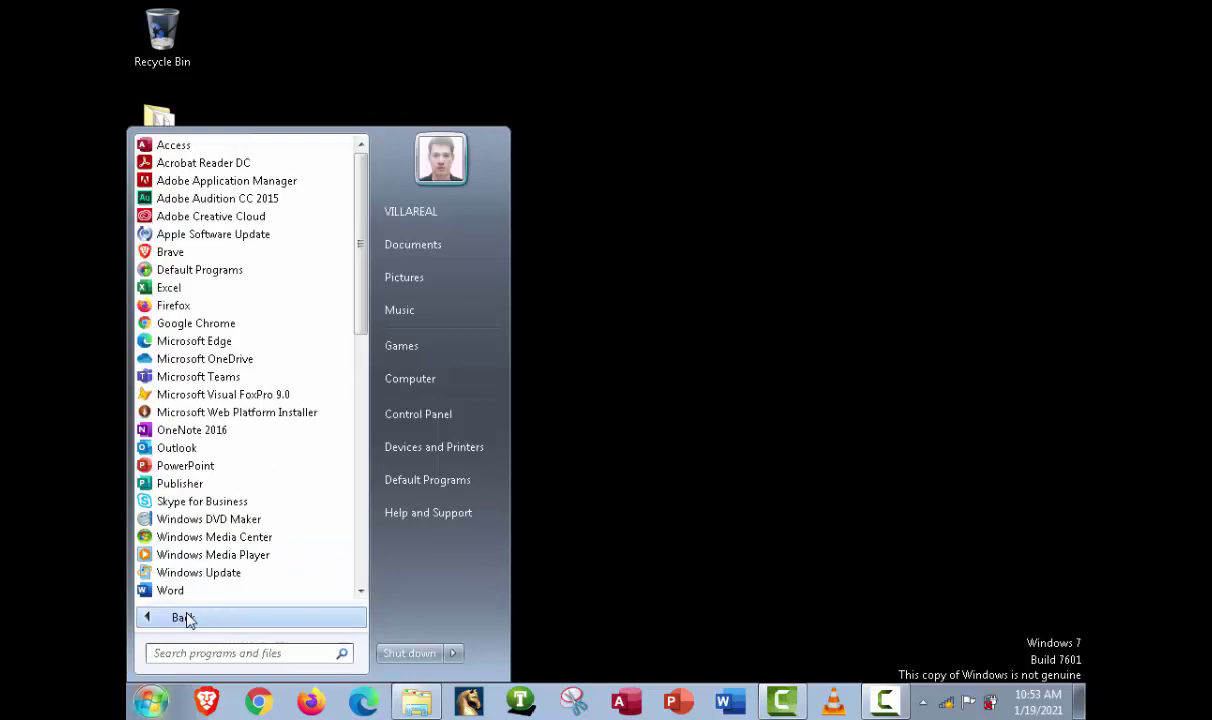
right_click(152, 289)
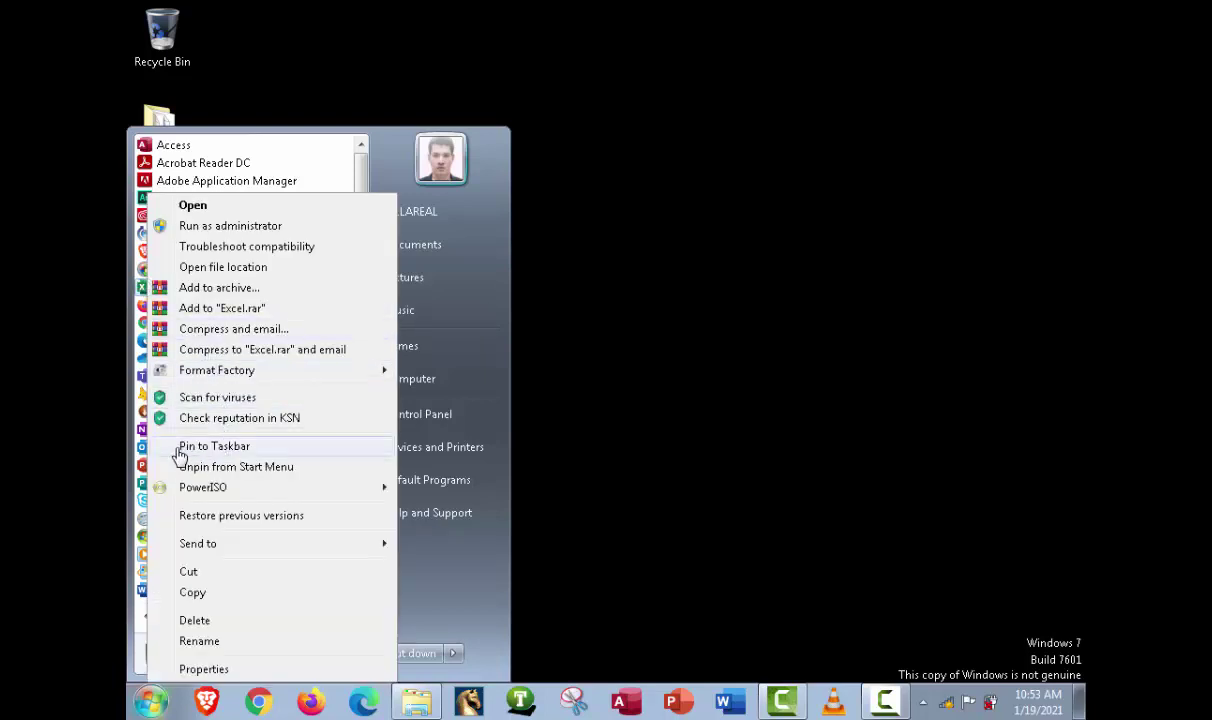
click(280, 455)
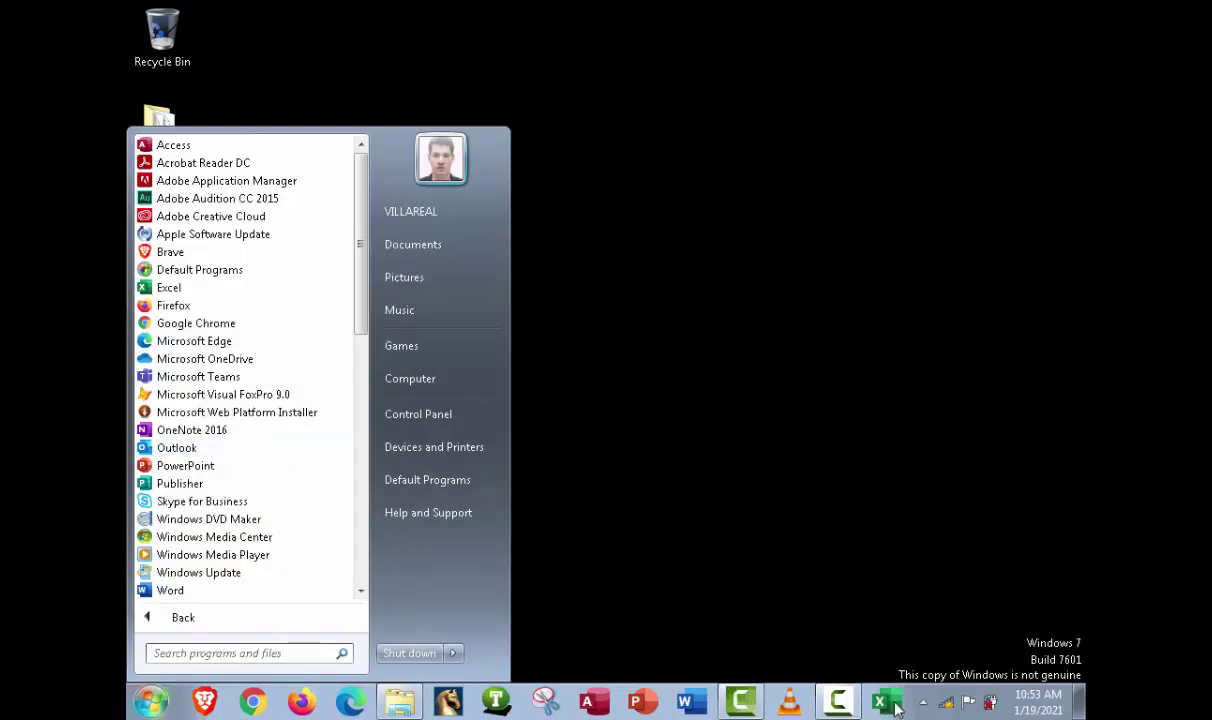
key(Escape)
drag(887, 704, 594, 702)
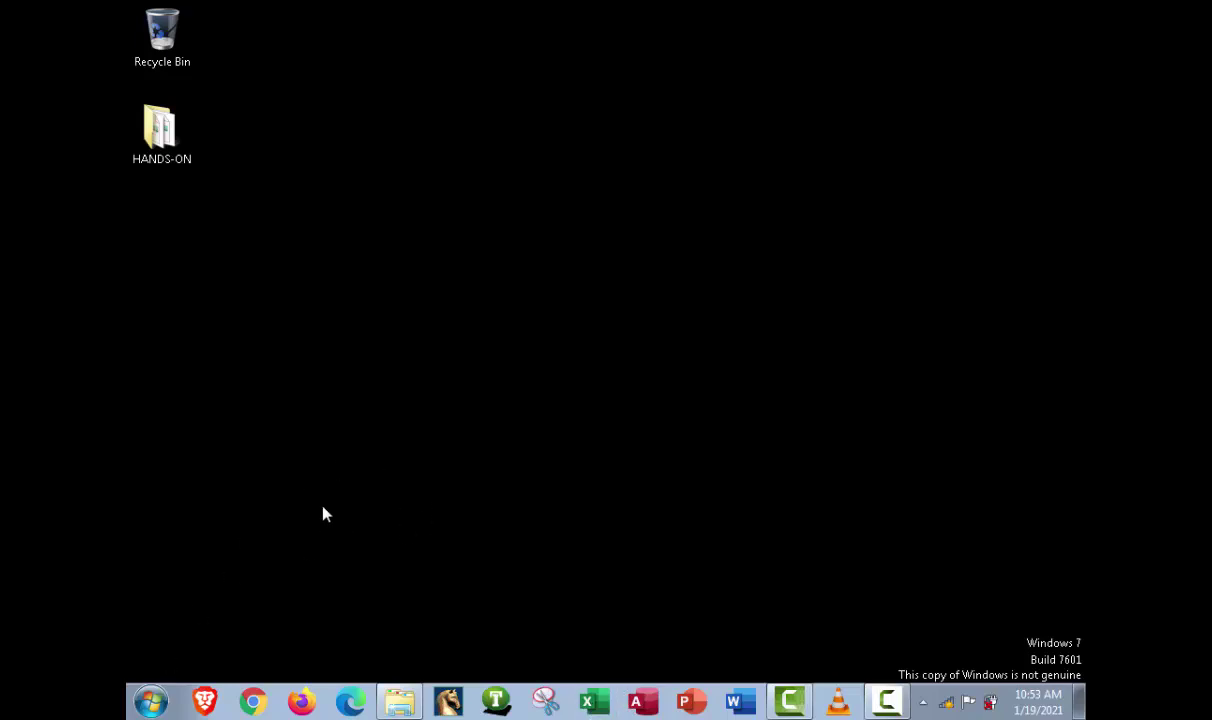
Step: Open the beginner_no1 workbook from the HANDS-ON folder to view its Opening a default file sheet, and close it
click(396, 699)
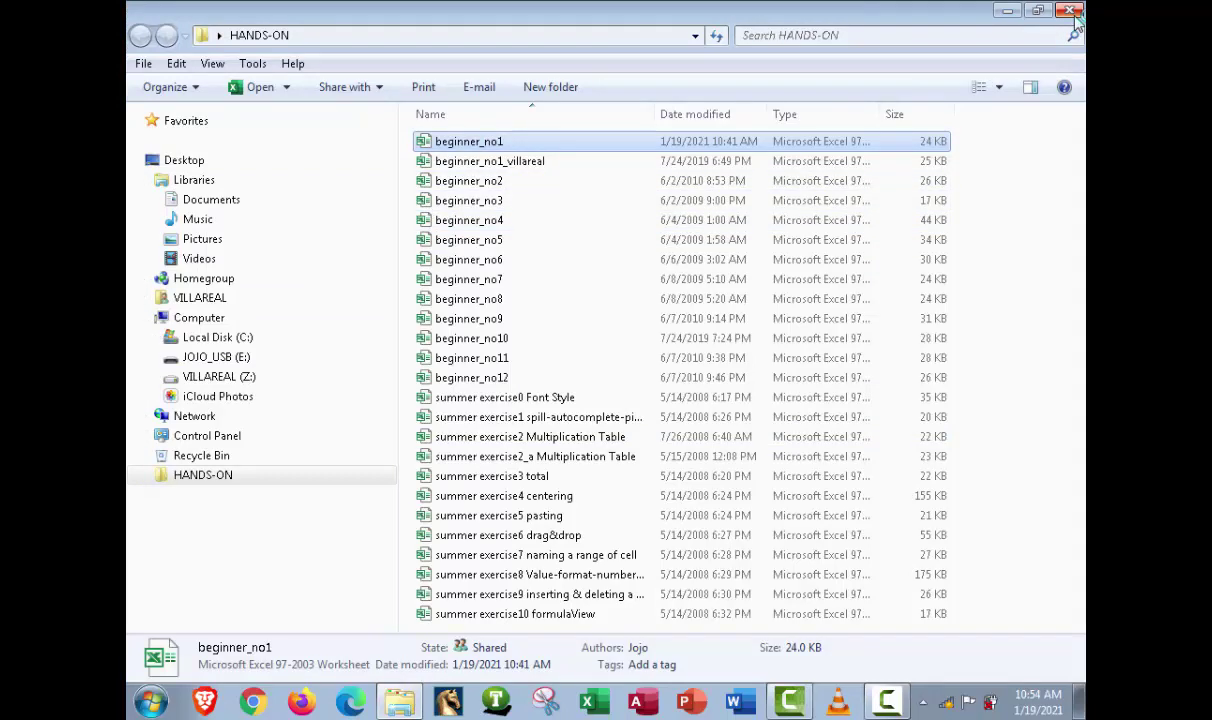
key(Return)
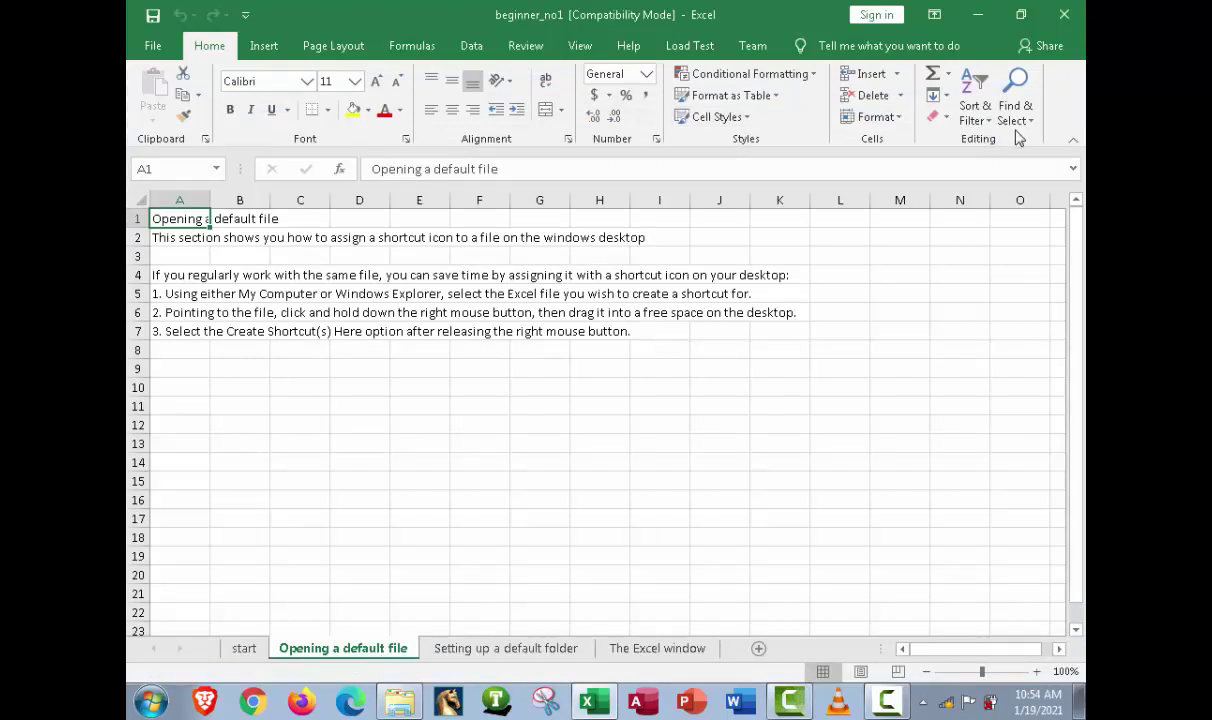
click(1066, 15)
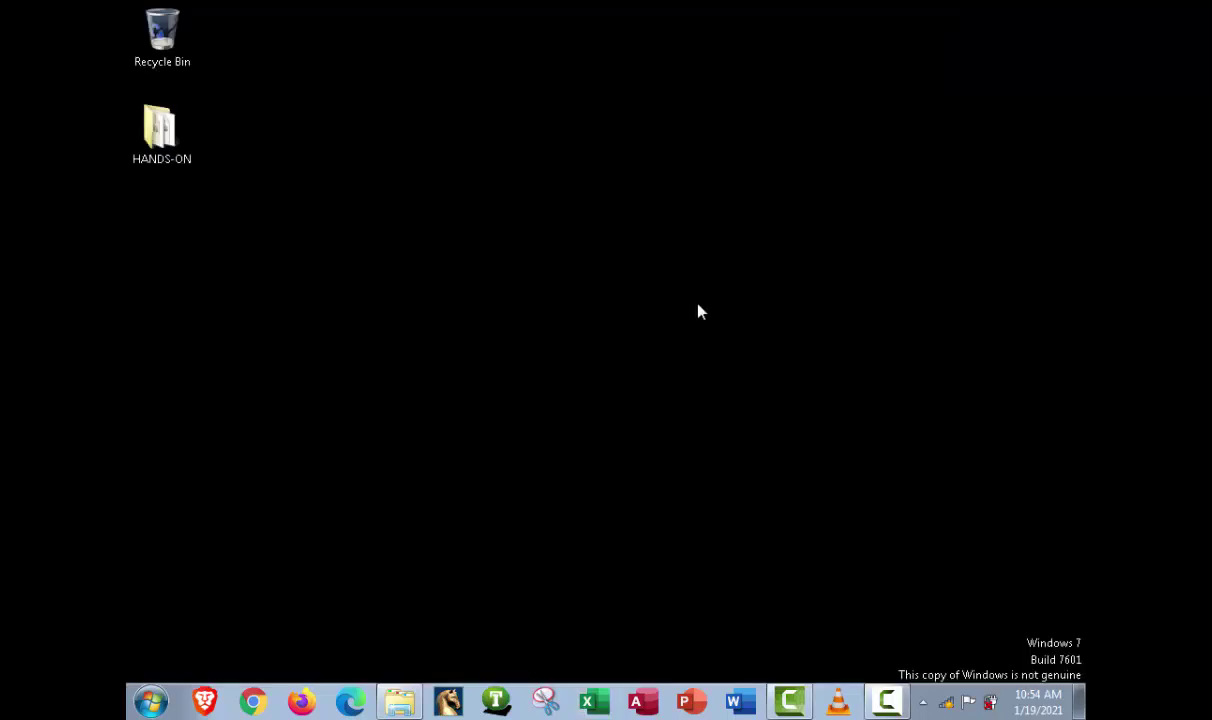
right_click(595, 290)
click(648, 340)
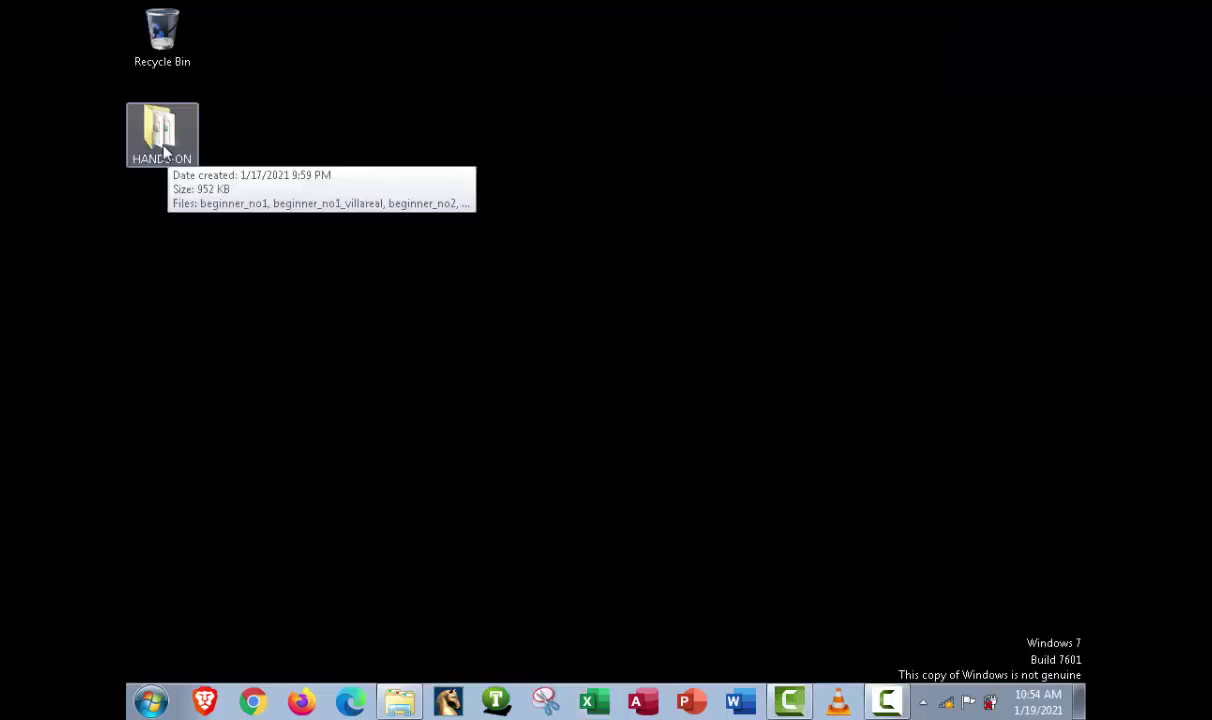
Step: Start Excel from its pinned Start menu shortcut and browse the computer for a workbook to open
click(151, 701)
click(140, 224)
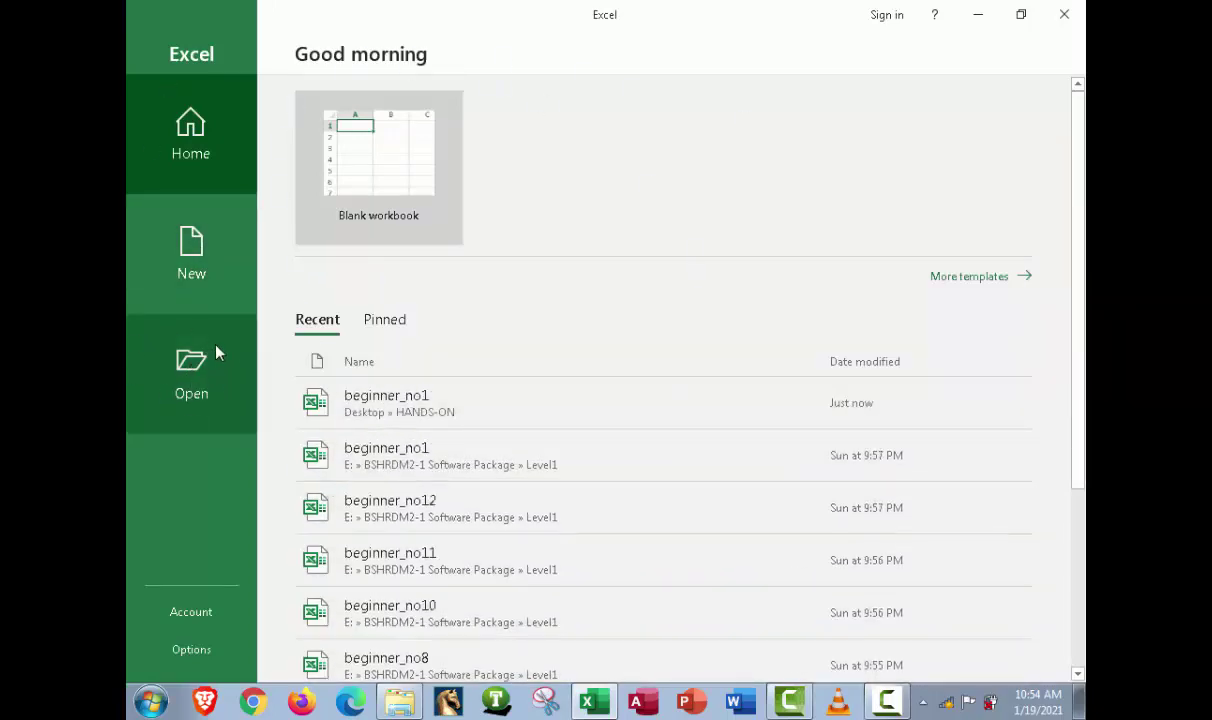
click(180, 378)
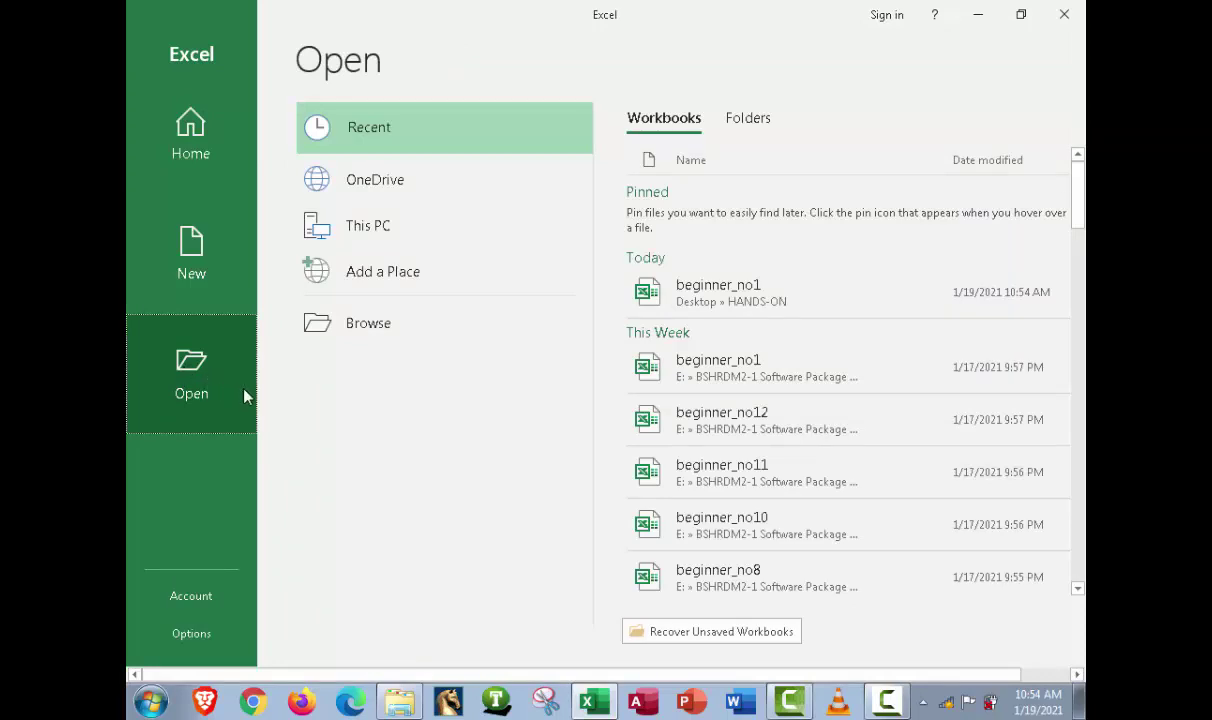
click(368, 330)
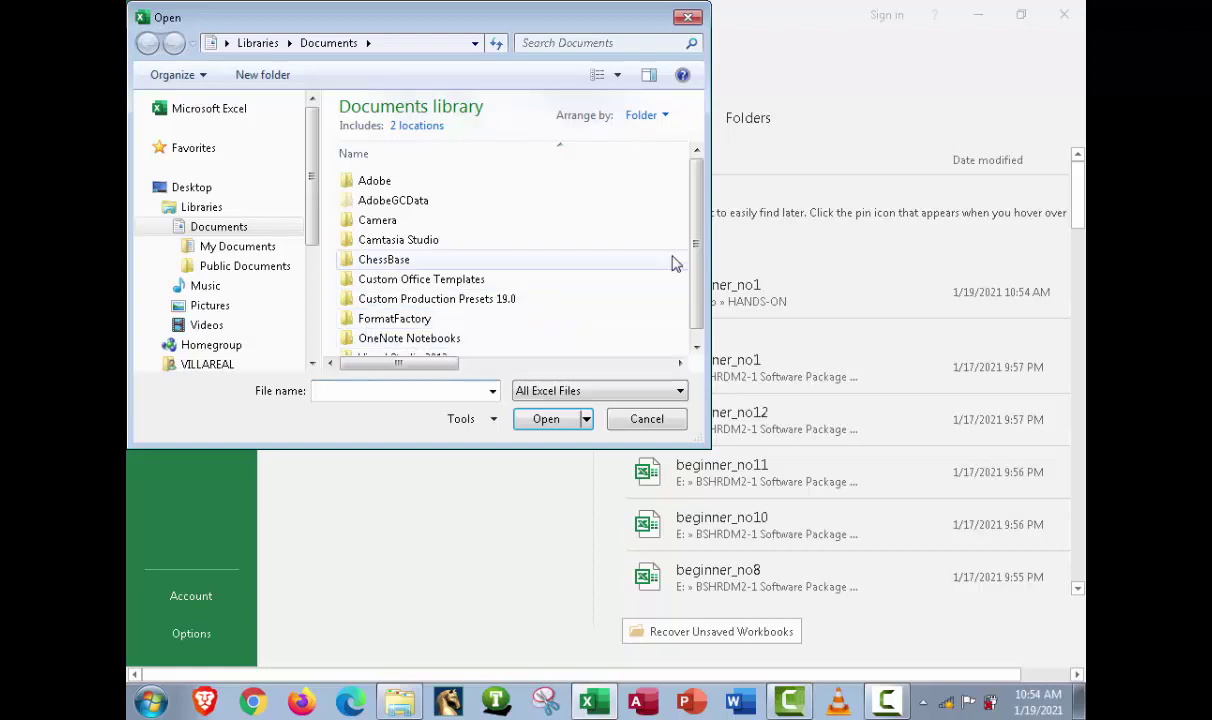
Step: Go to the HANDS-ON folder on the desktop in the file-opening dialog
click(694, 348)
click(230, 227)
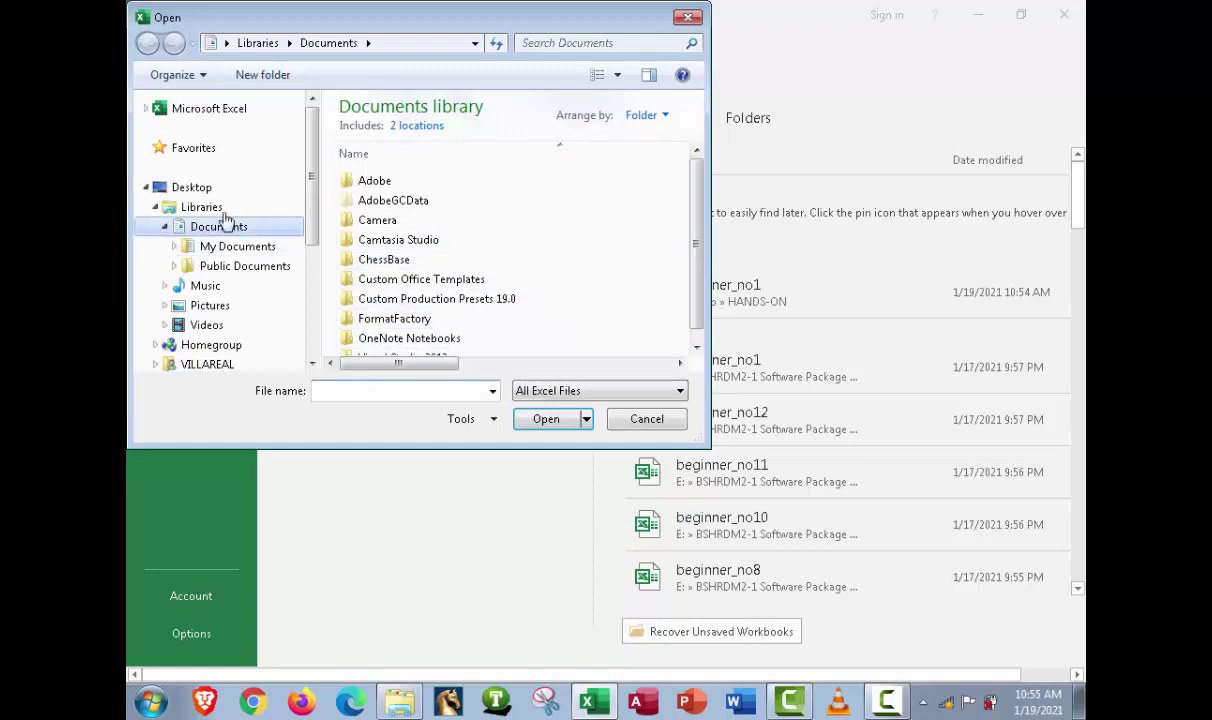
scroll(315, 227, down, 2)
scroll(315, 227, down, 1)
scroll(315, 227, up, 2)
scroll(315, 227, down, 2)
scroll(315, 220, up, 2)
click(191, 187)
scroll(395, 347, down, 2)
double_click(393, 345)
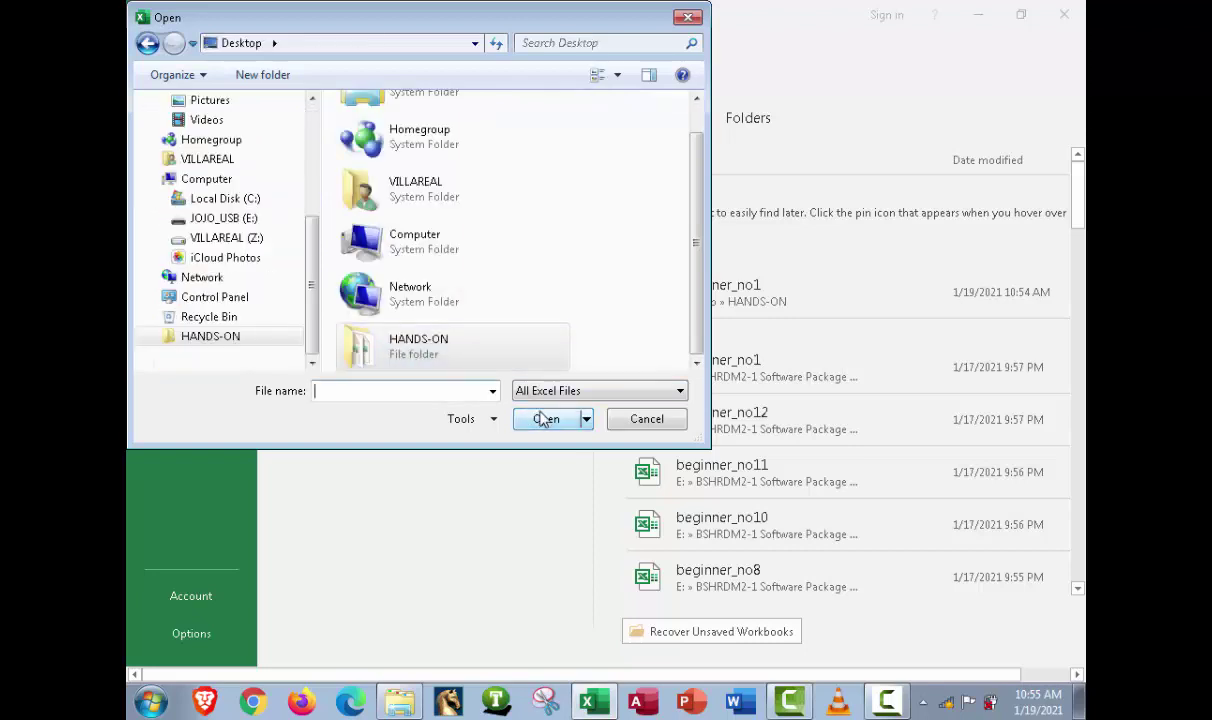
Step: Open the beginner_no1 workbook, view its Opening a default file sheet, and close the workbook
click(392, 129)
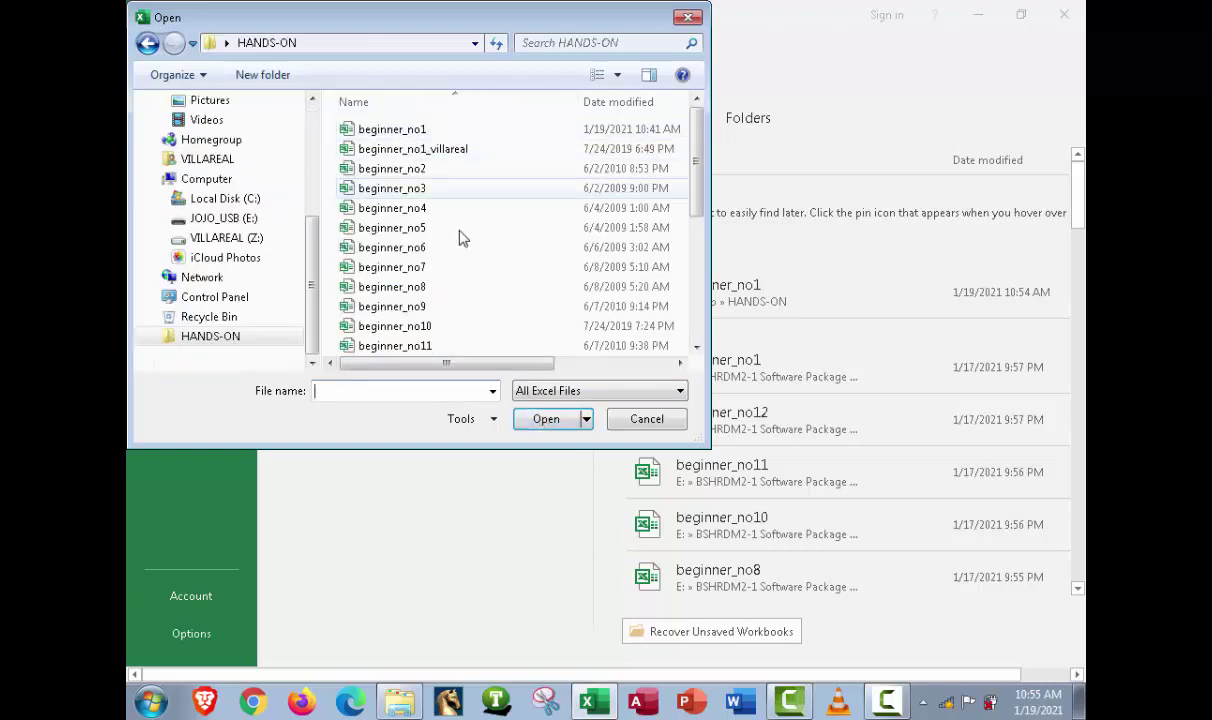
click(546, 418)
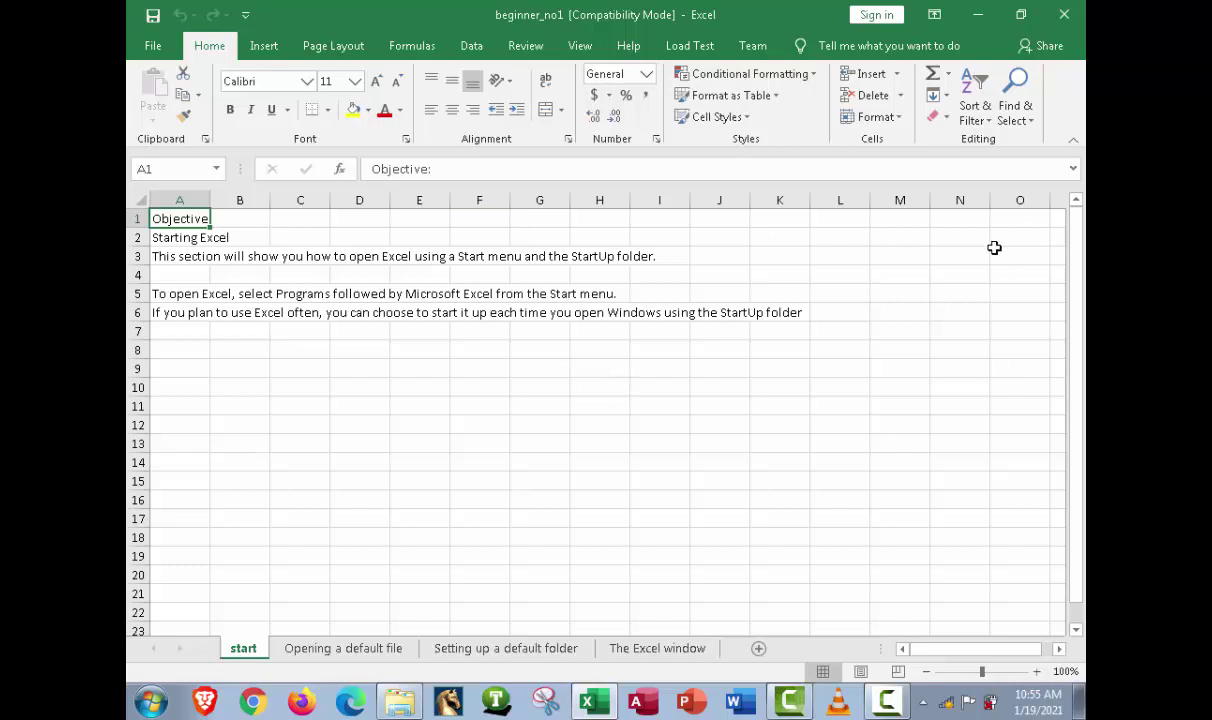
click(345, 650)
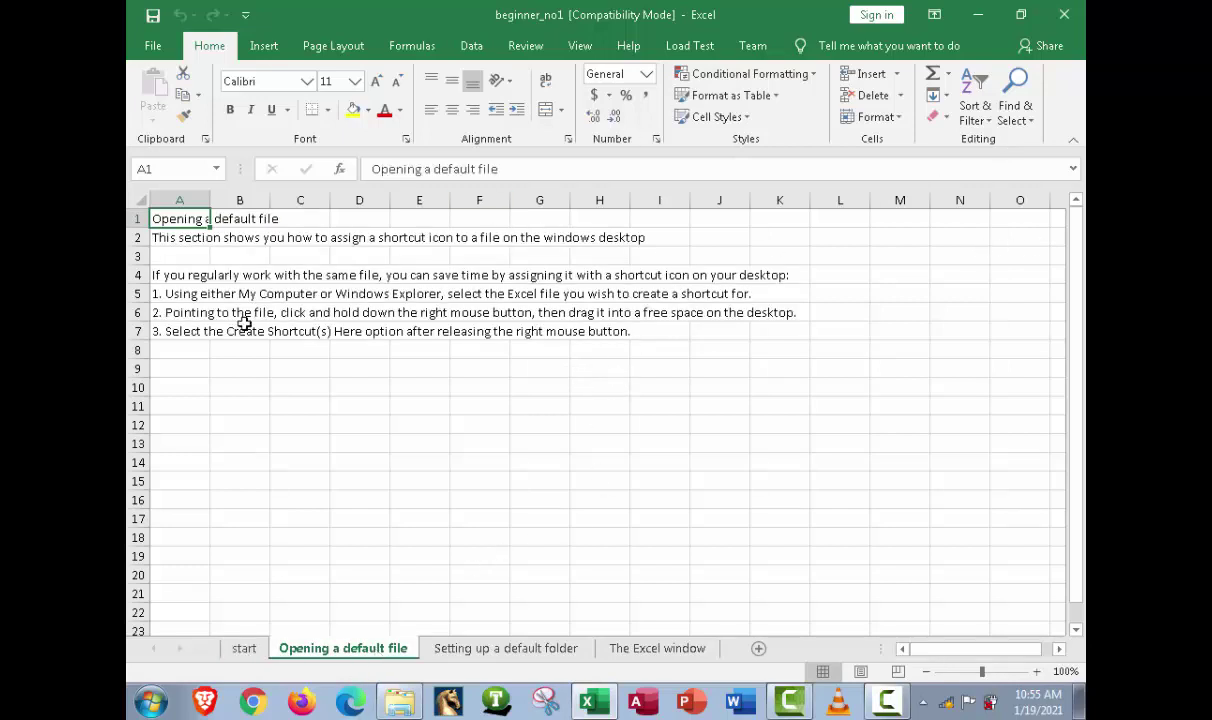
click(1064, 15)
right_click(392, 244)
click(517, 300)
Step: Open beginner_no1 directly from the HANDS-ON folder on the desktop, and close both the workbook and the folder
double_click(148, 140)
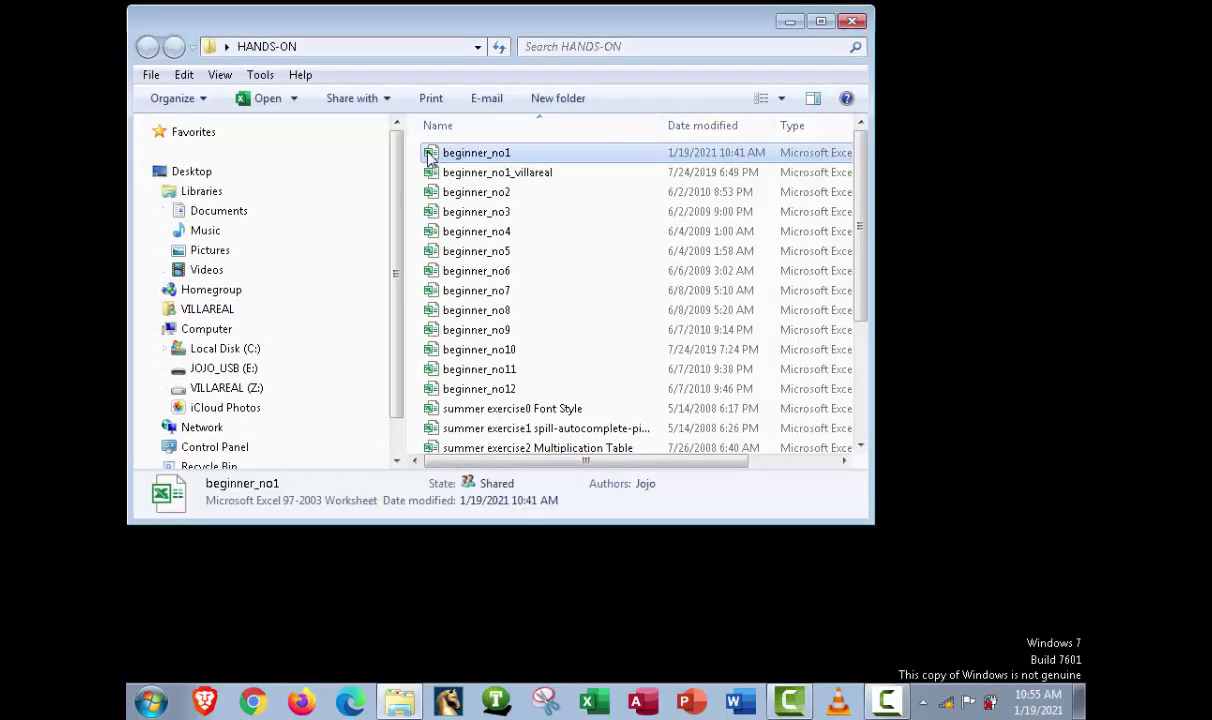
double_click(430, 156)
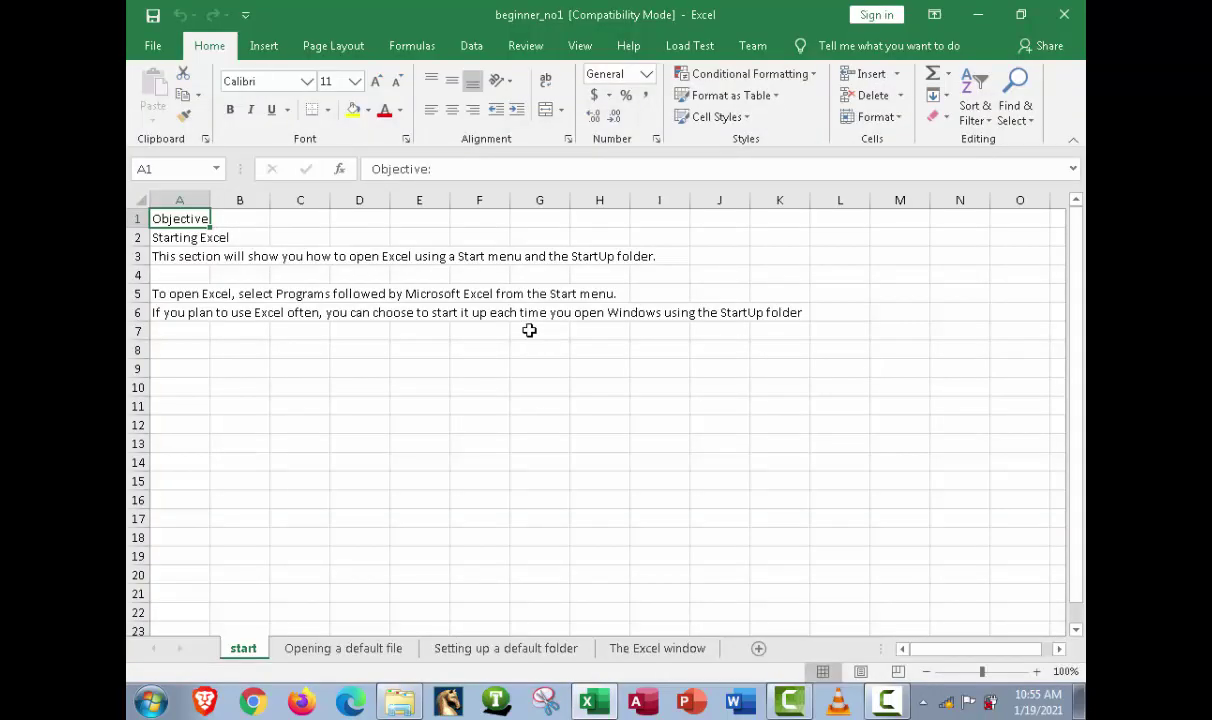
click(1064, 14)
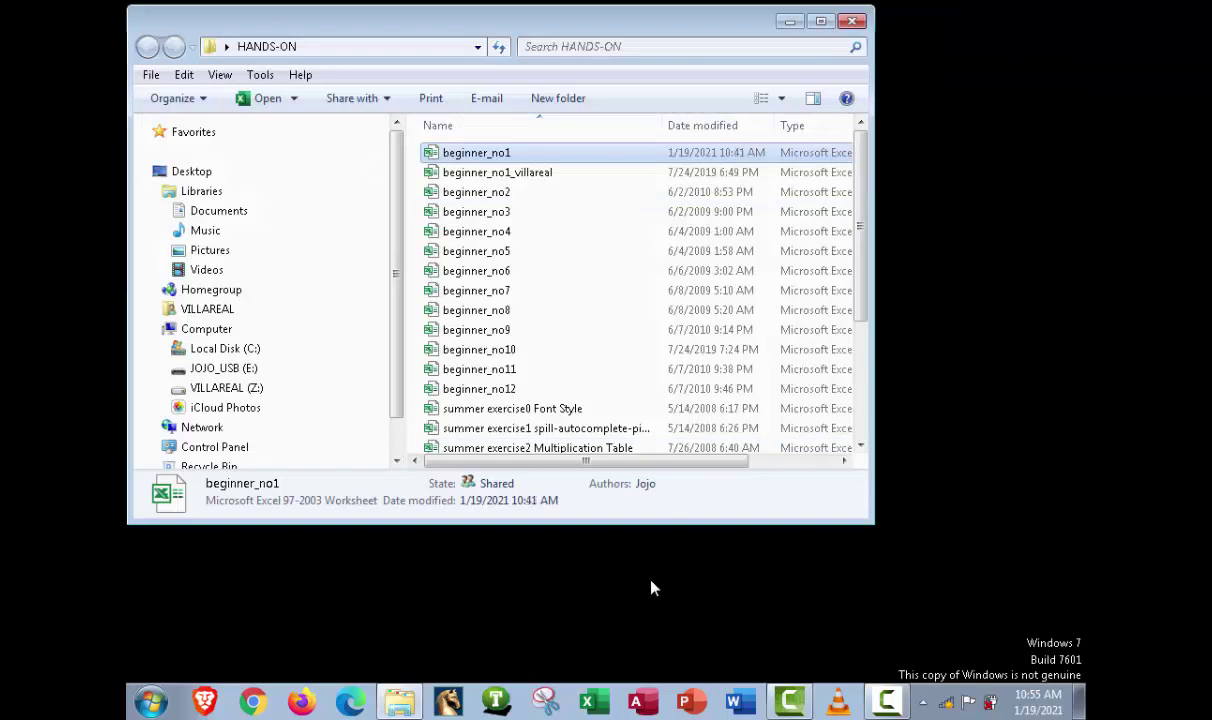
click(852, 22)
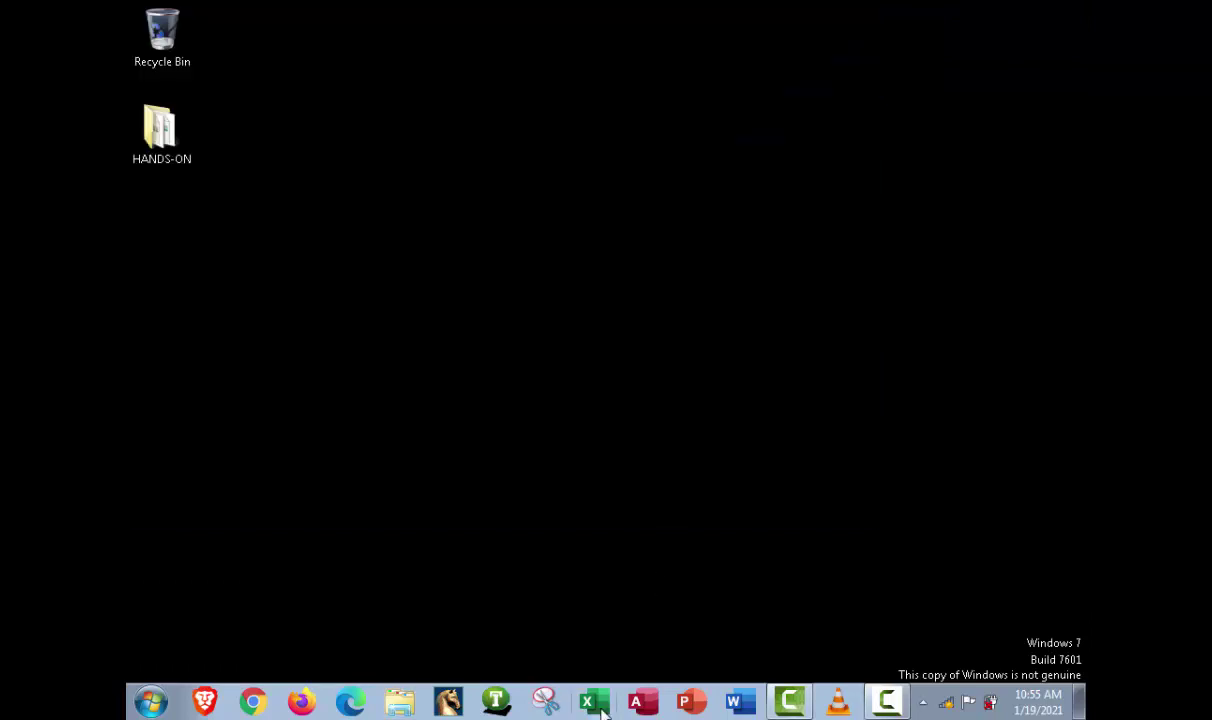
Step: View the Setting up a default folder sheet of beginner_no1, and create a desktop folder named SETUP FOLDER
click(594, 701)
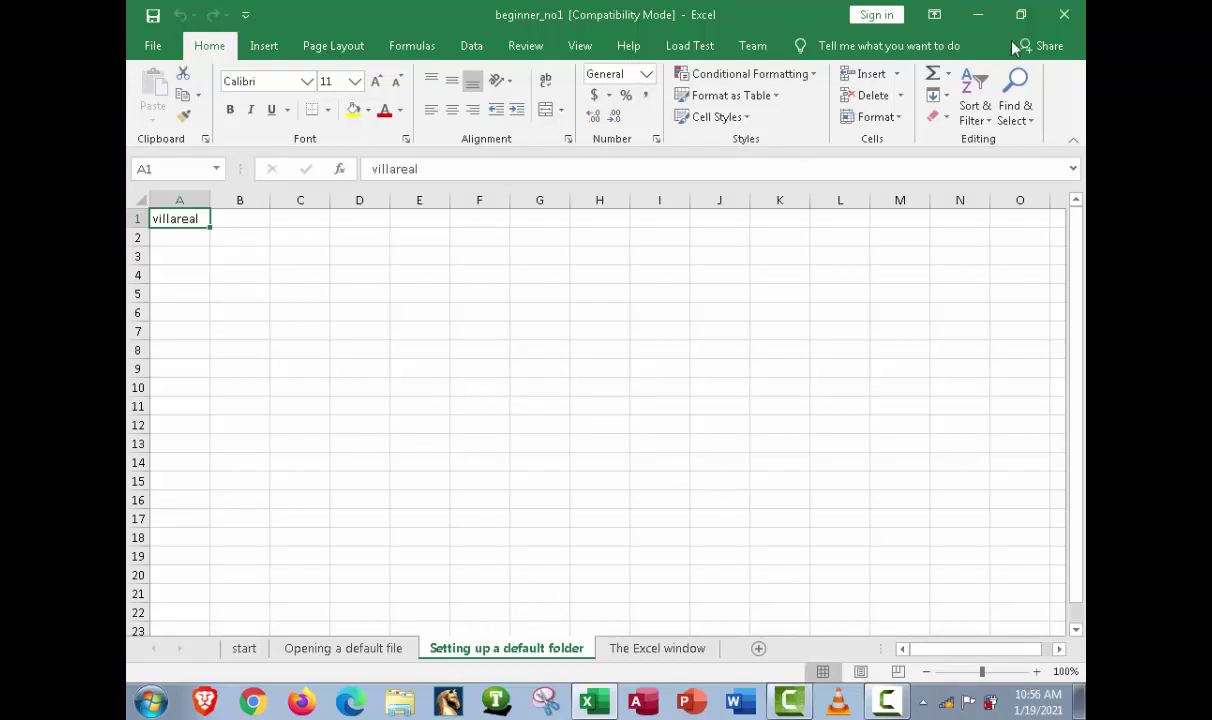
click(979, 15)
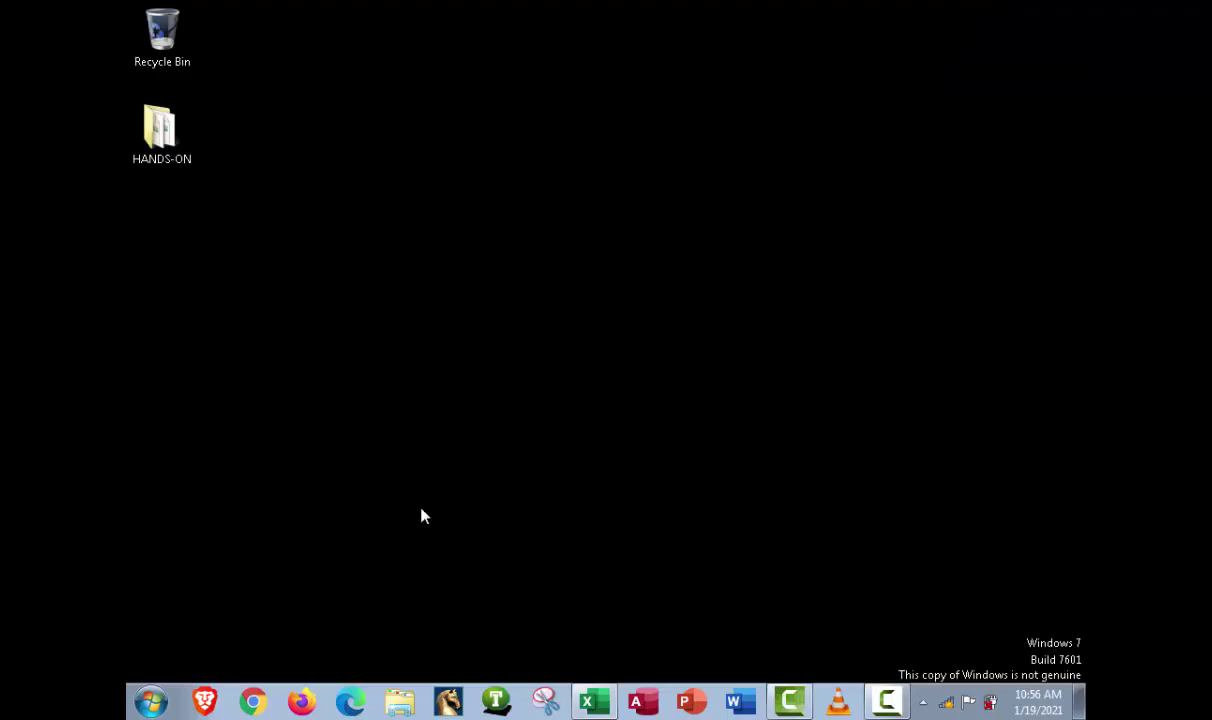
right_click(272, 213)
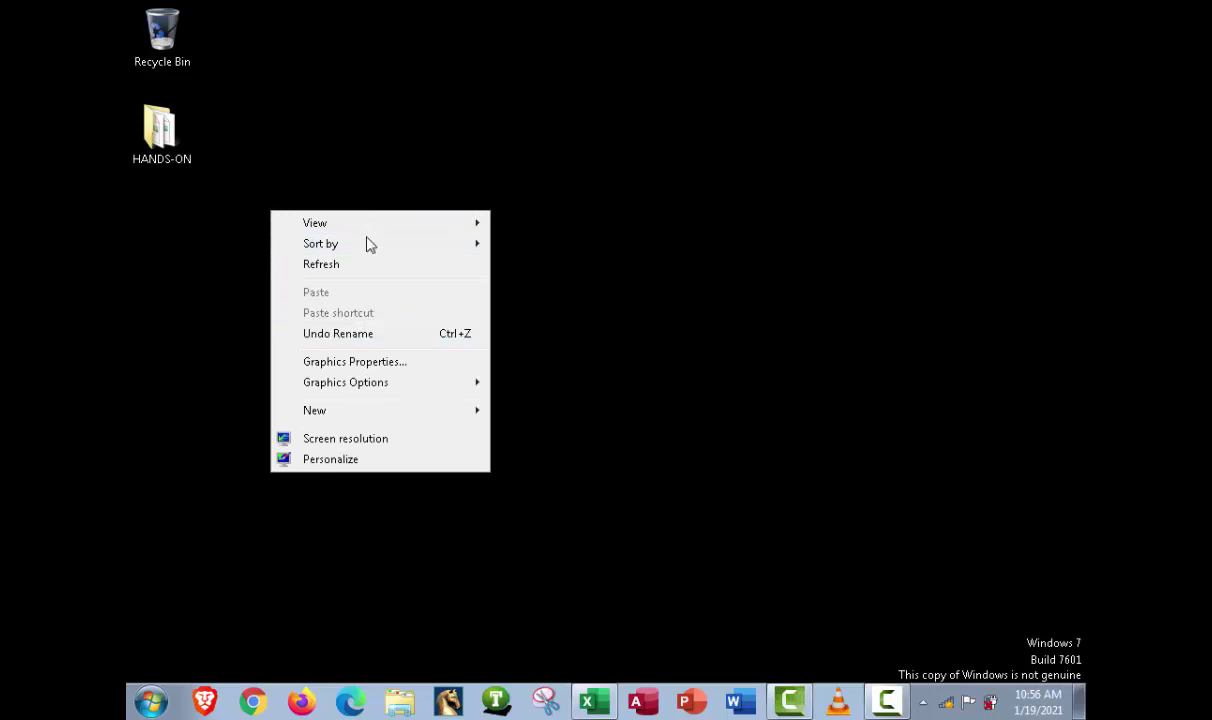
mouse_move(305, 411)
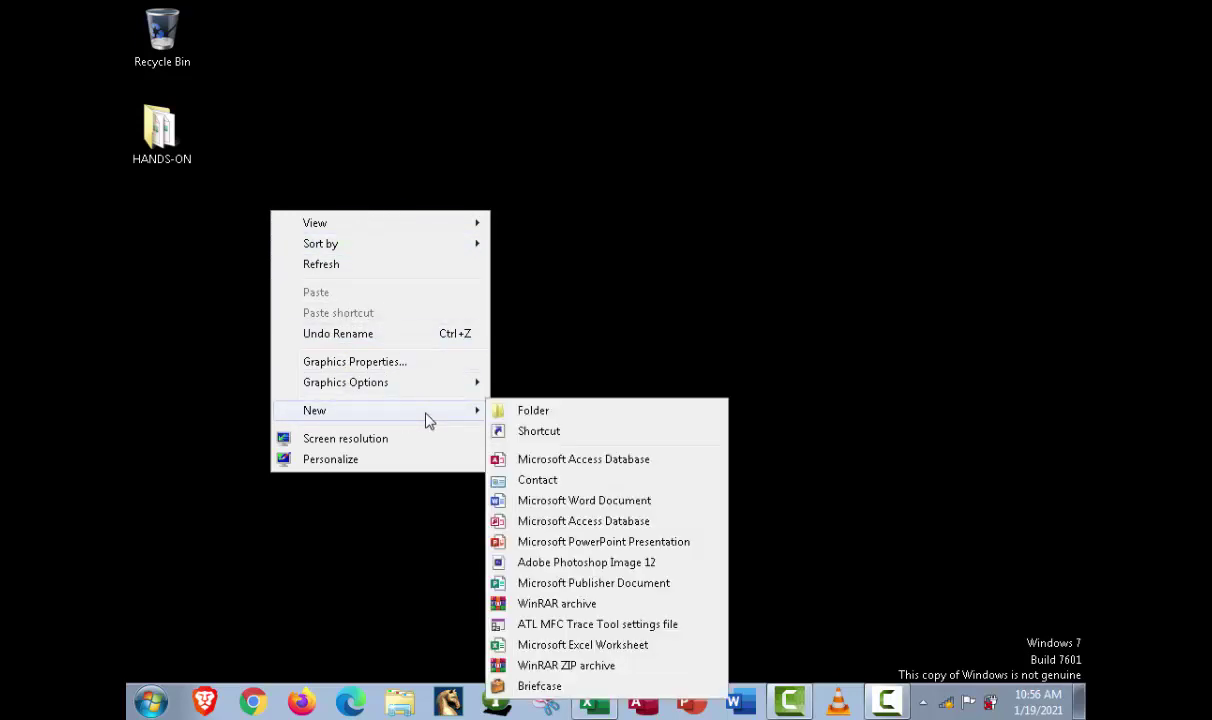
click(564, 410)
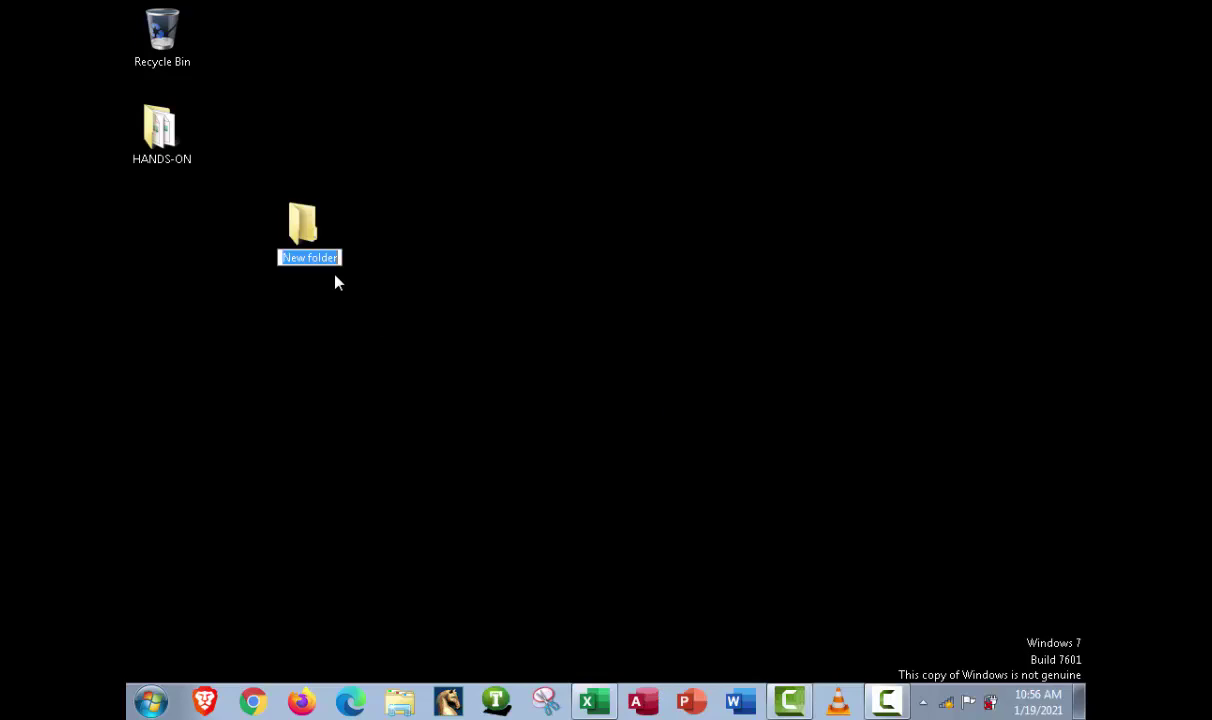
key(BackSpace)
text(SETUP FOLDER)
key(Return)
click(428, 297)
right_click(433, 294)
click(448, 343)
Step: Copy all the beginner workbooks, from beginner_no1 to beginner_no12, from the HANDS-ON folder and close that folder
double_click(160, 128)
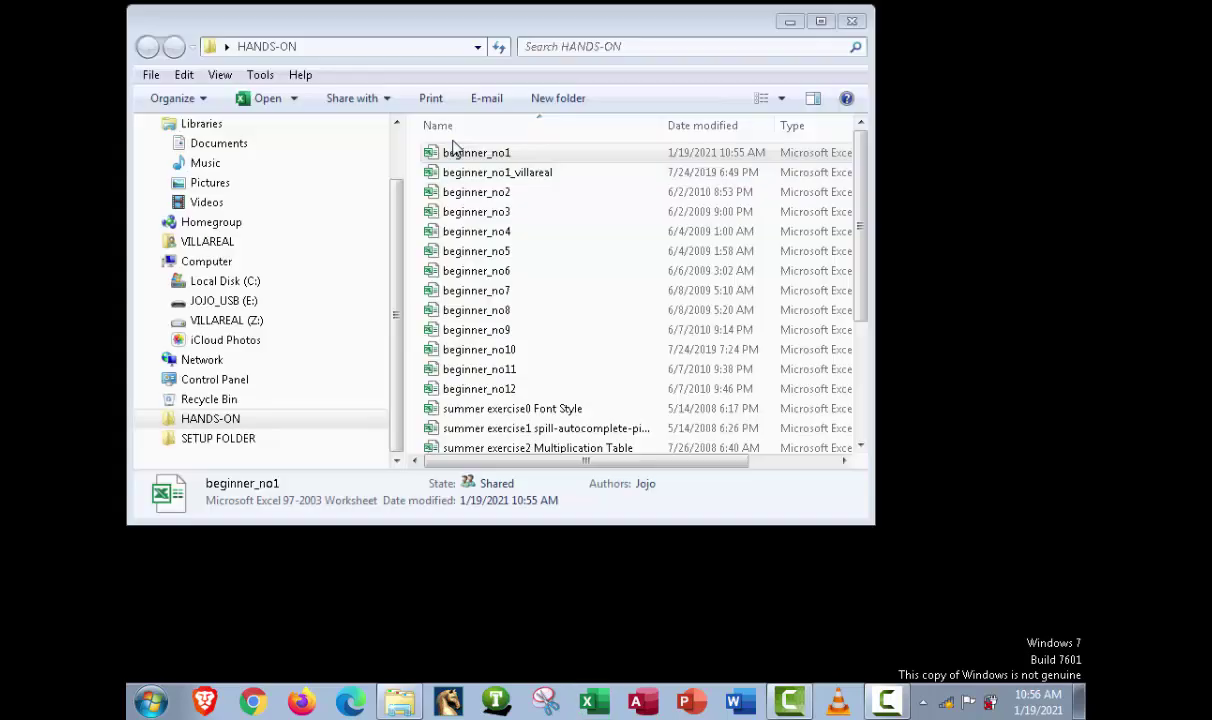
right_click(460, 155)
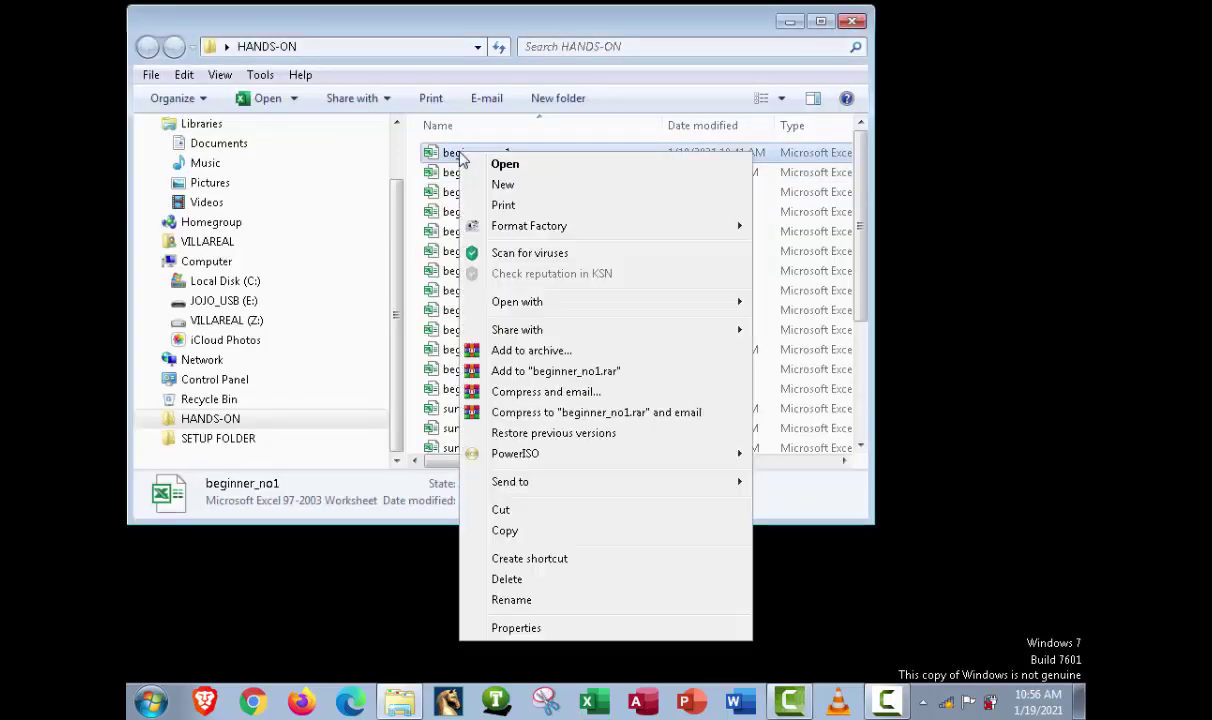
click(410, 150)
drag(410, 148, 487, 392)
right_click(488, 392)
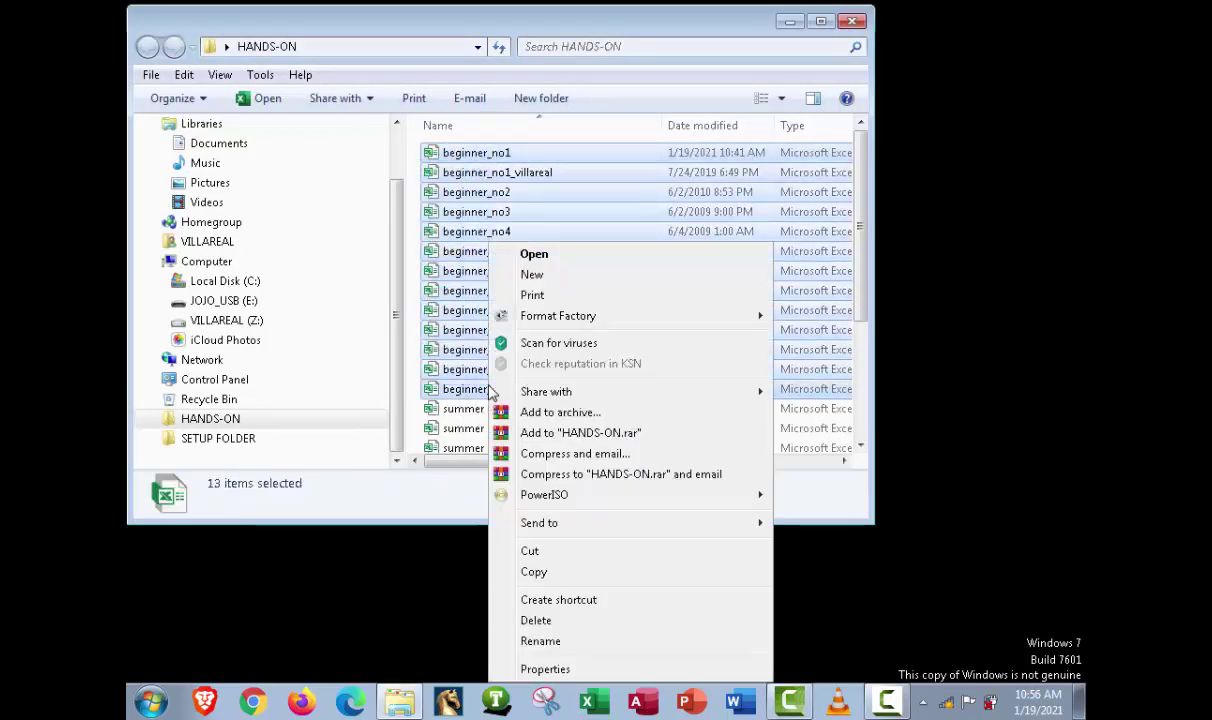
click(534, 572)
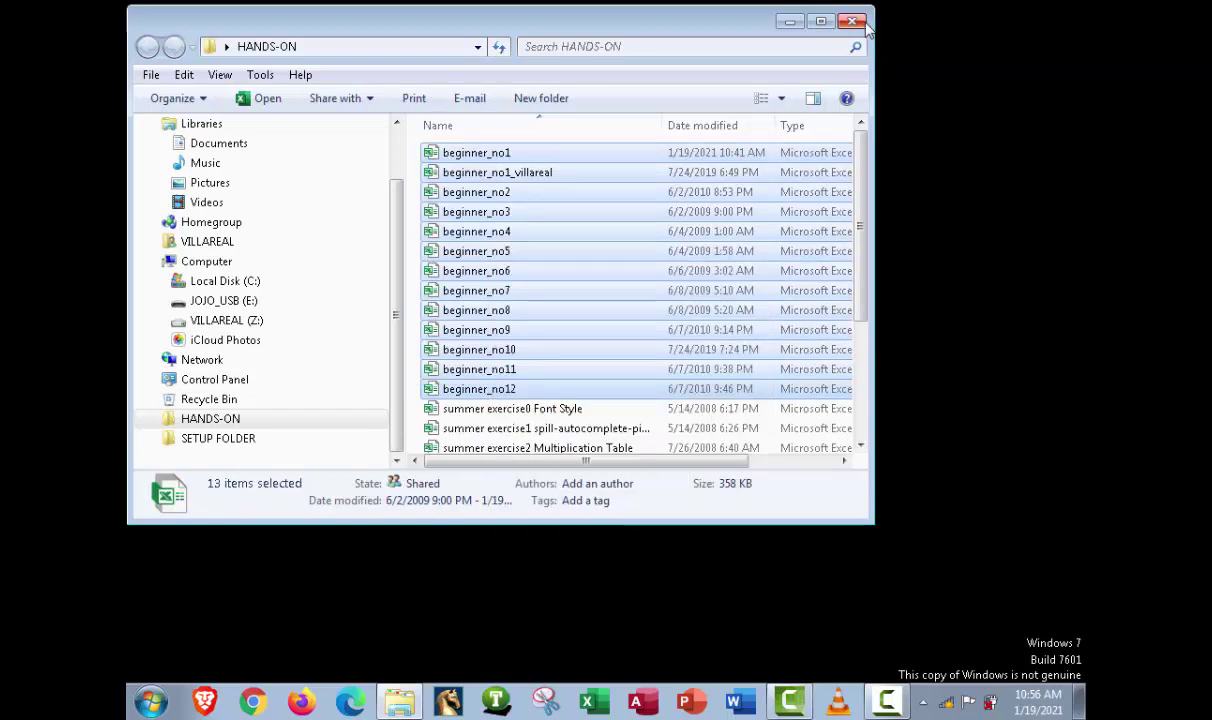
click(851, 20)
Step: Paste the copied beginner workbooks into SETUP FOLDER and move its window away from the desktop icons
double_click(165, 243)
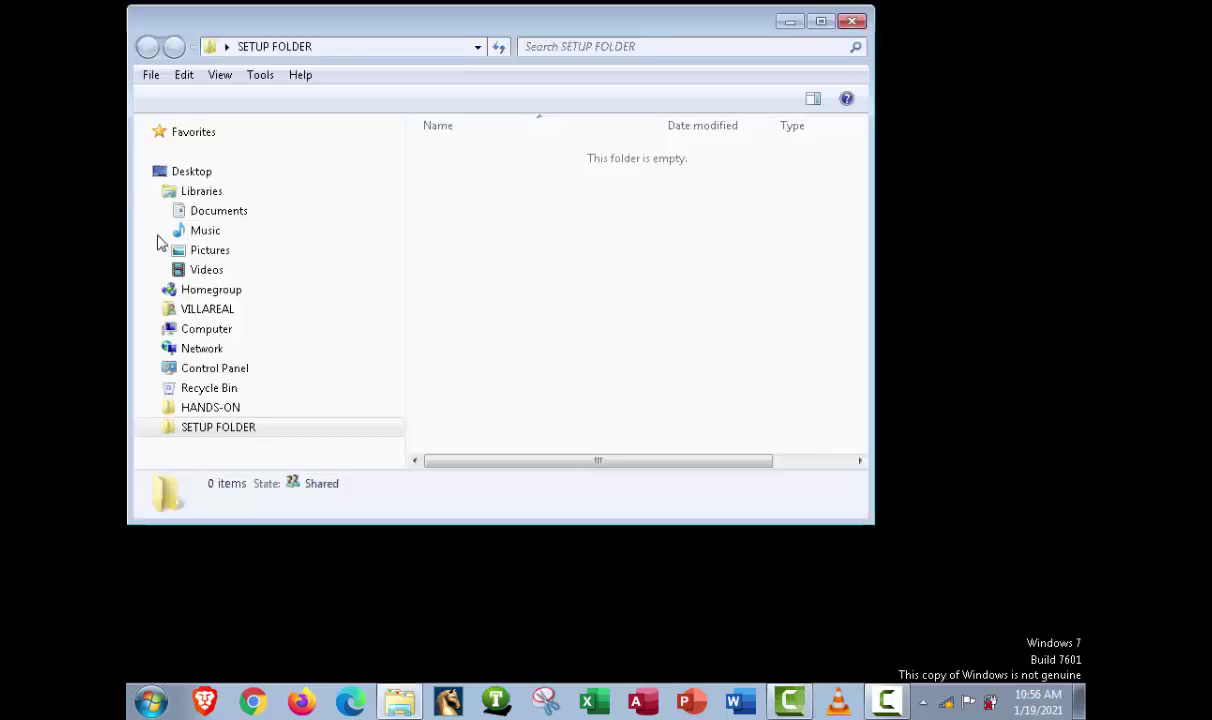
right_click(467, 239)
click(514, 368)
click(511, 422)
drag(643, 24, 782, 80)
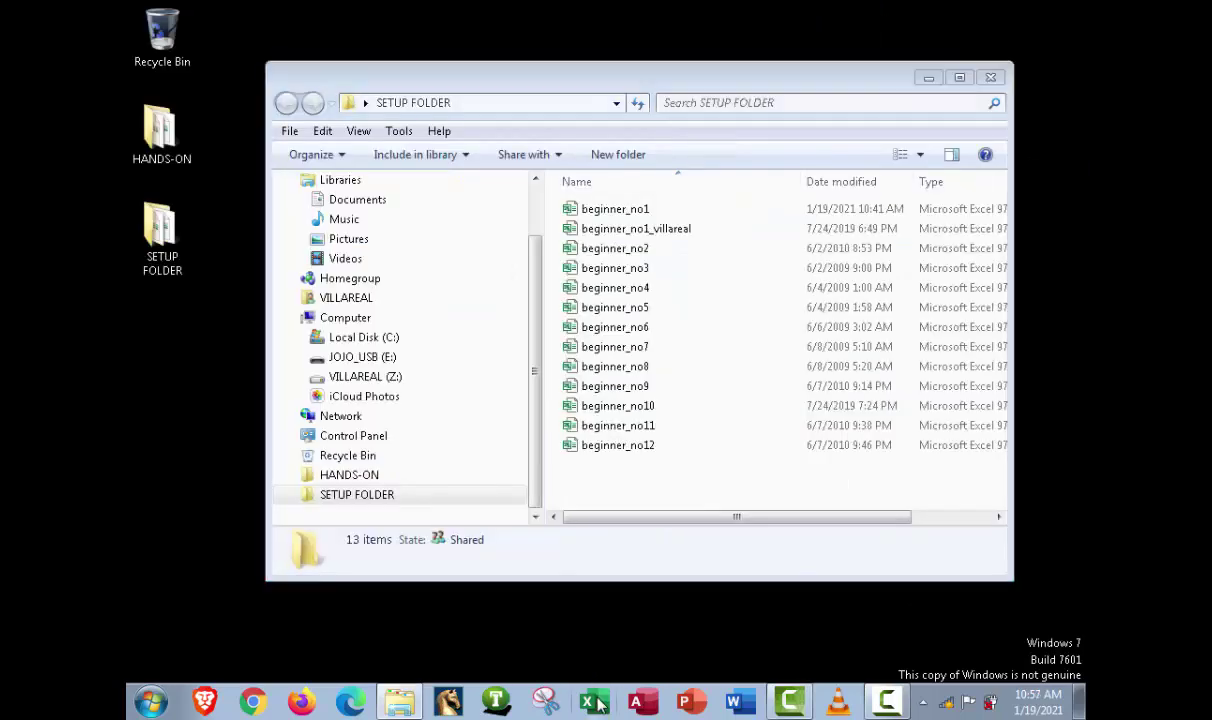
Step: Switch to beginner_no1 in Excel, show The Excel window sheet, and view the Quick Access Toolbar customization options
click(596, 703)
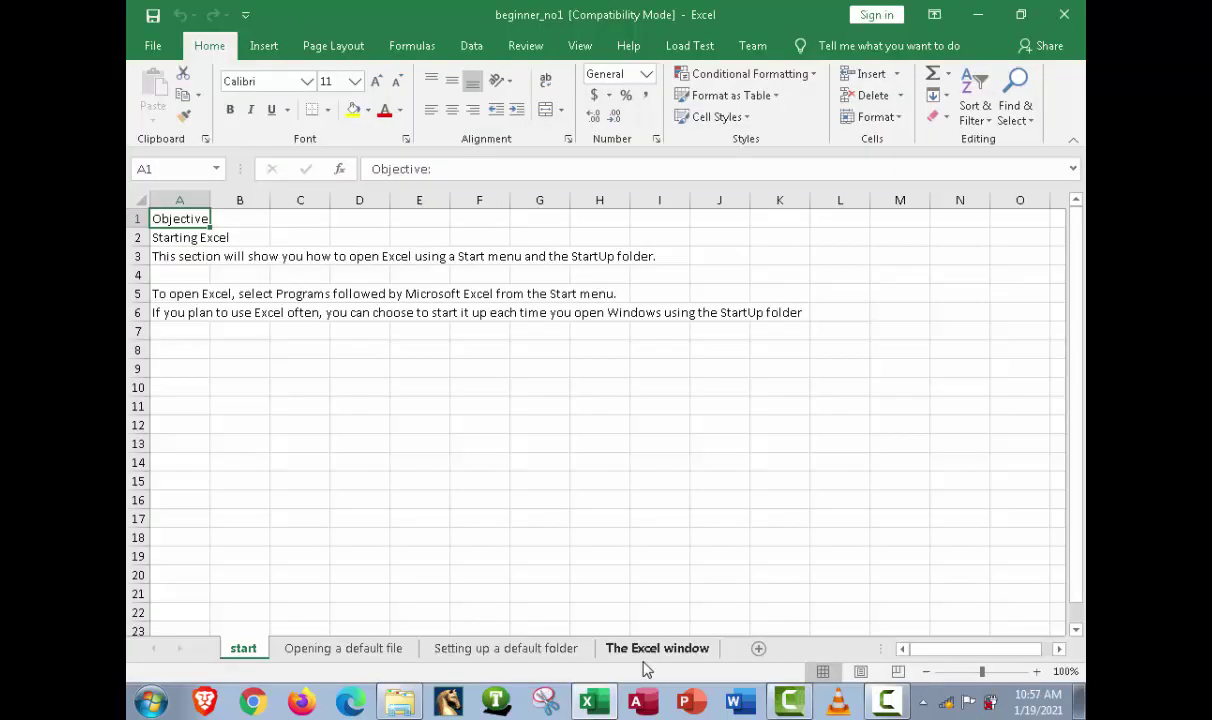
click(655, 655)
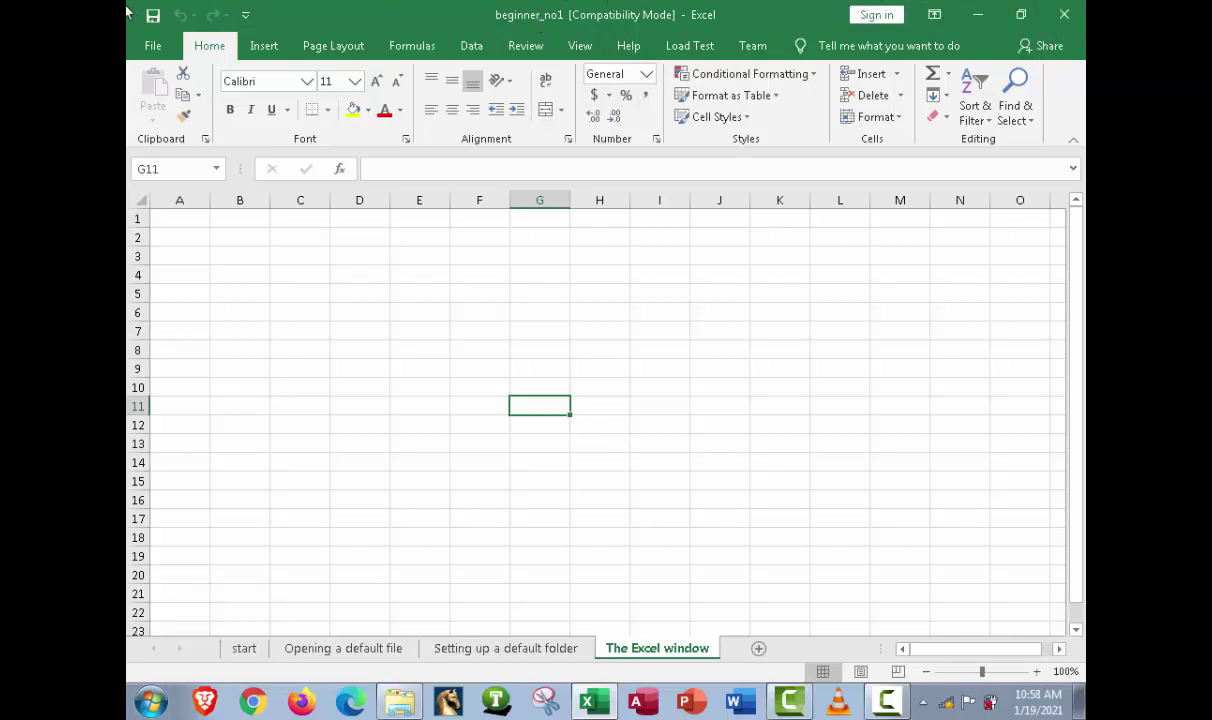
click(246, 17)
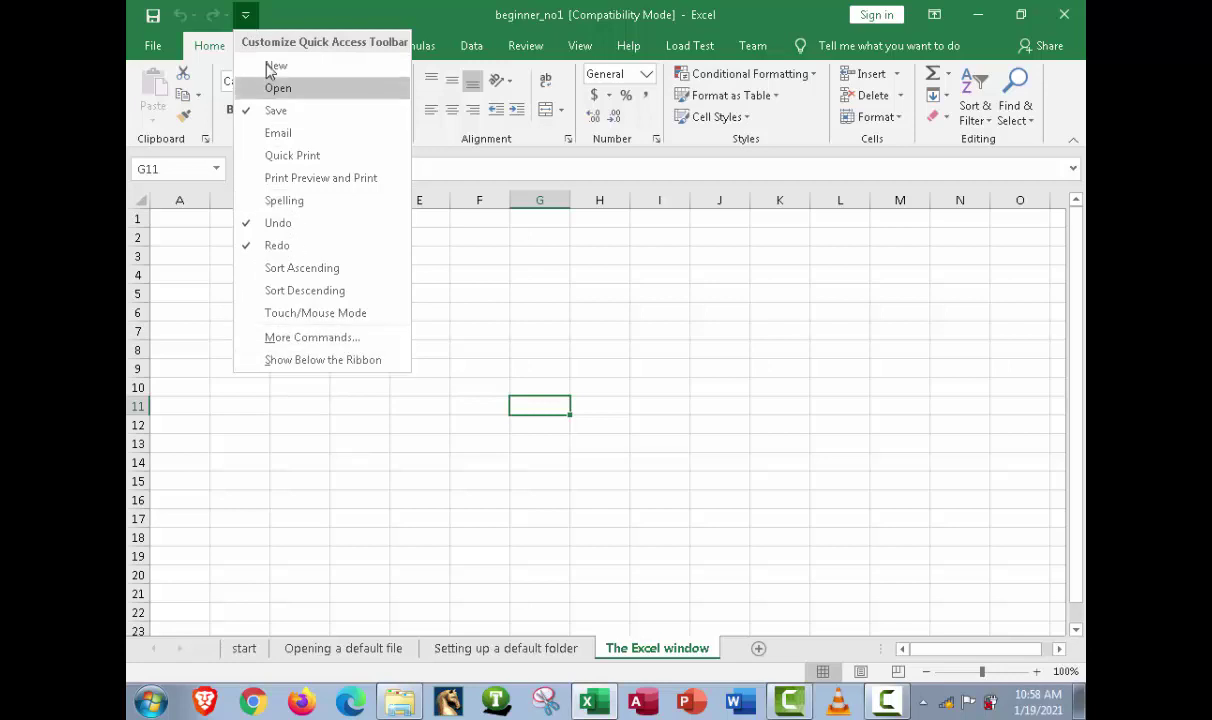
click(310, 17)
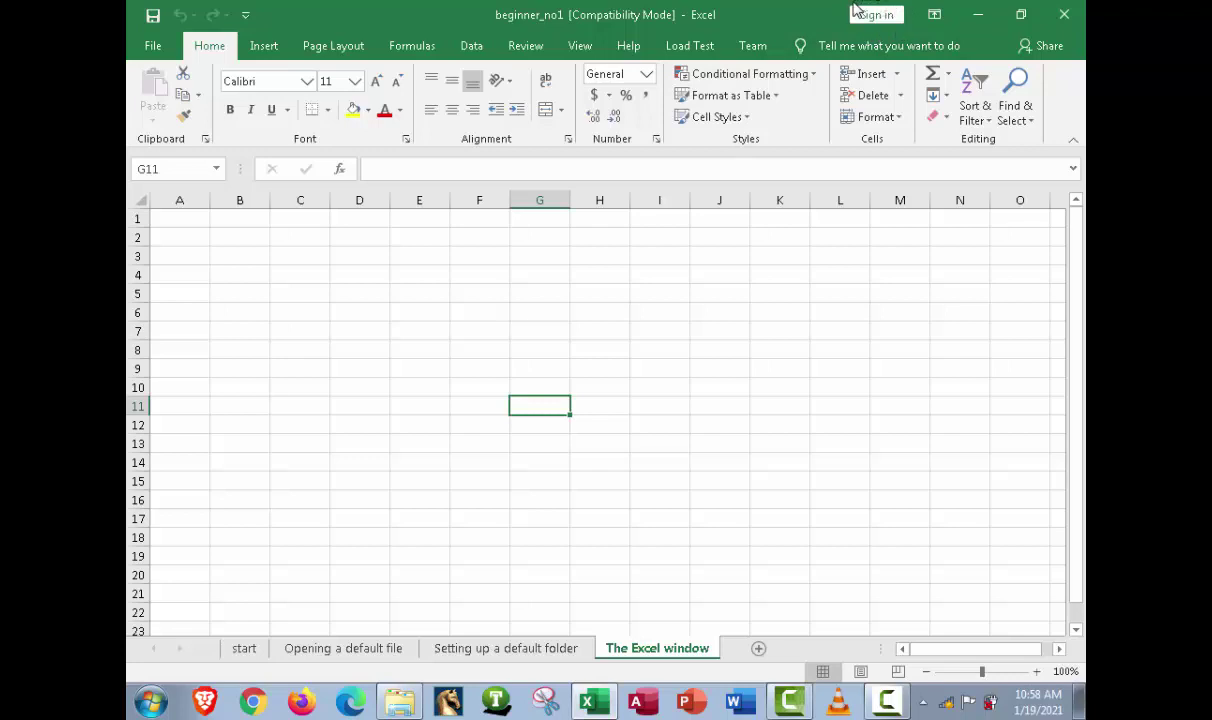
Step: Review the ribbon display options, trying Auto-hide Ribbon and Show Tabs in turn
click(935, 16)
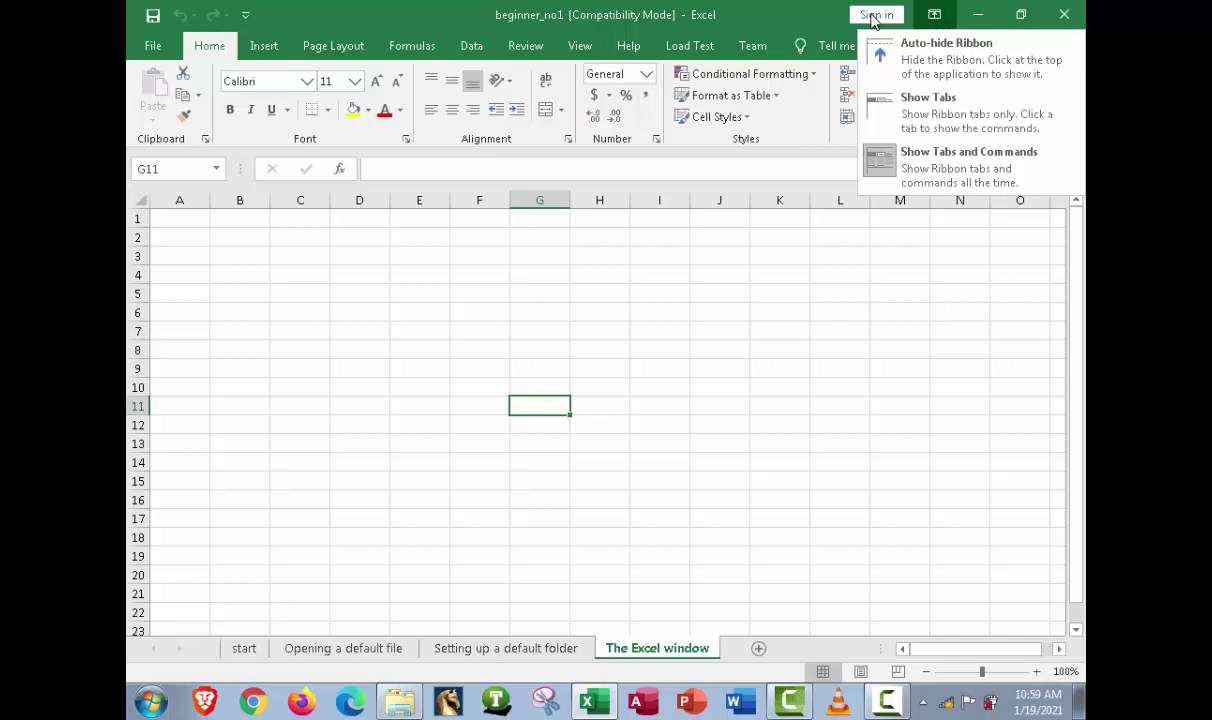
click(830, 18)
click(935, 16)
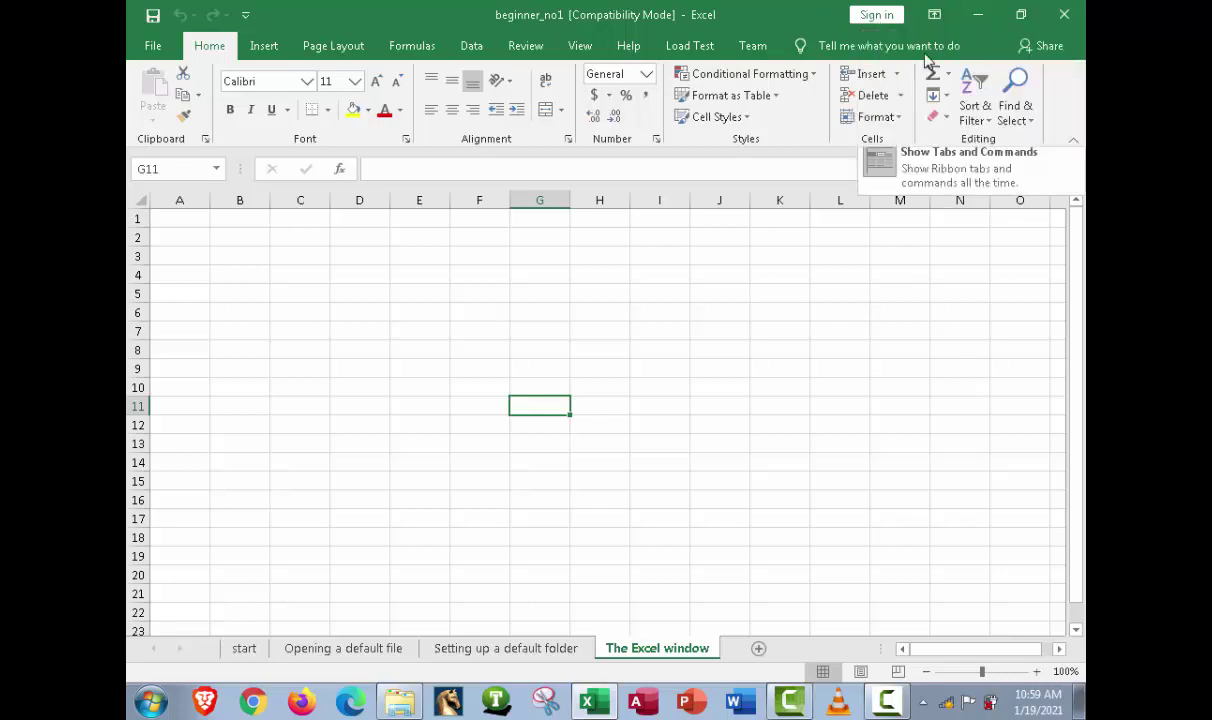
click(905, 52)
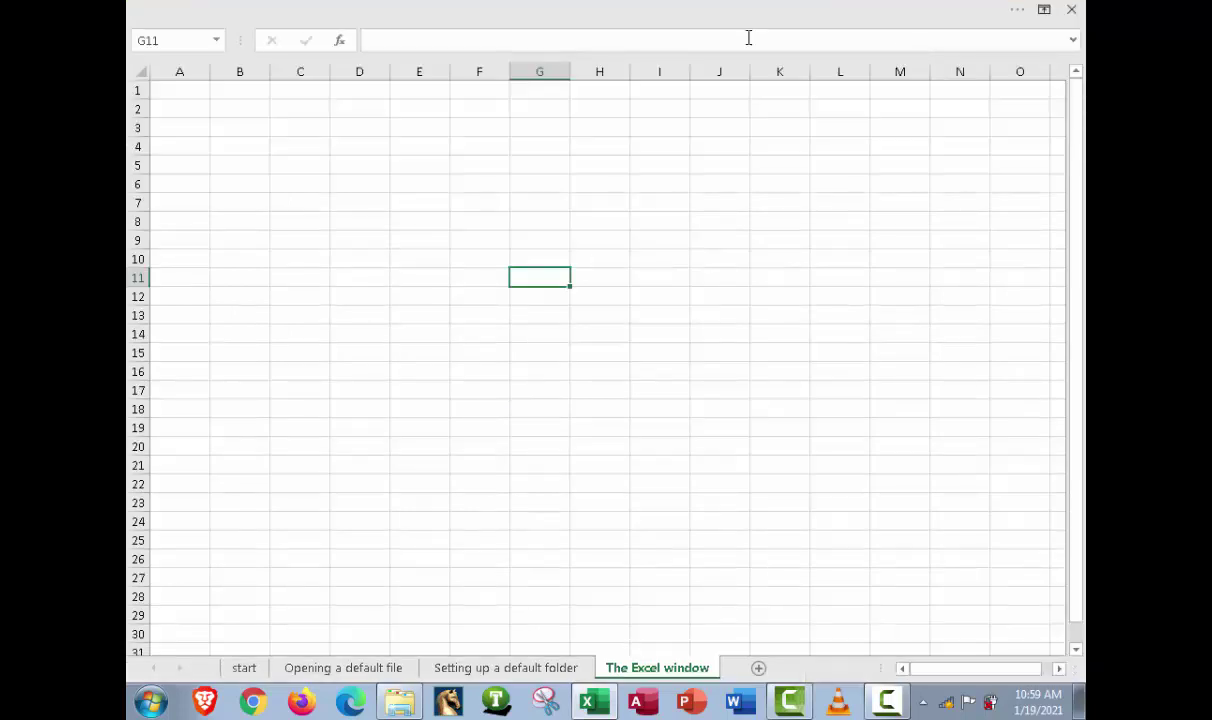
click(1044, 9)
click(975, 101)
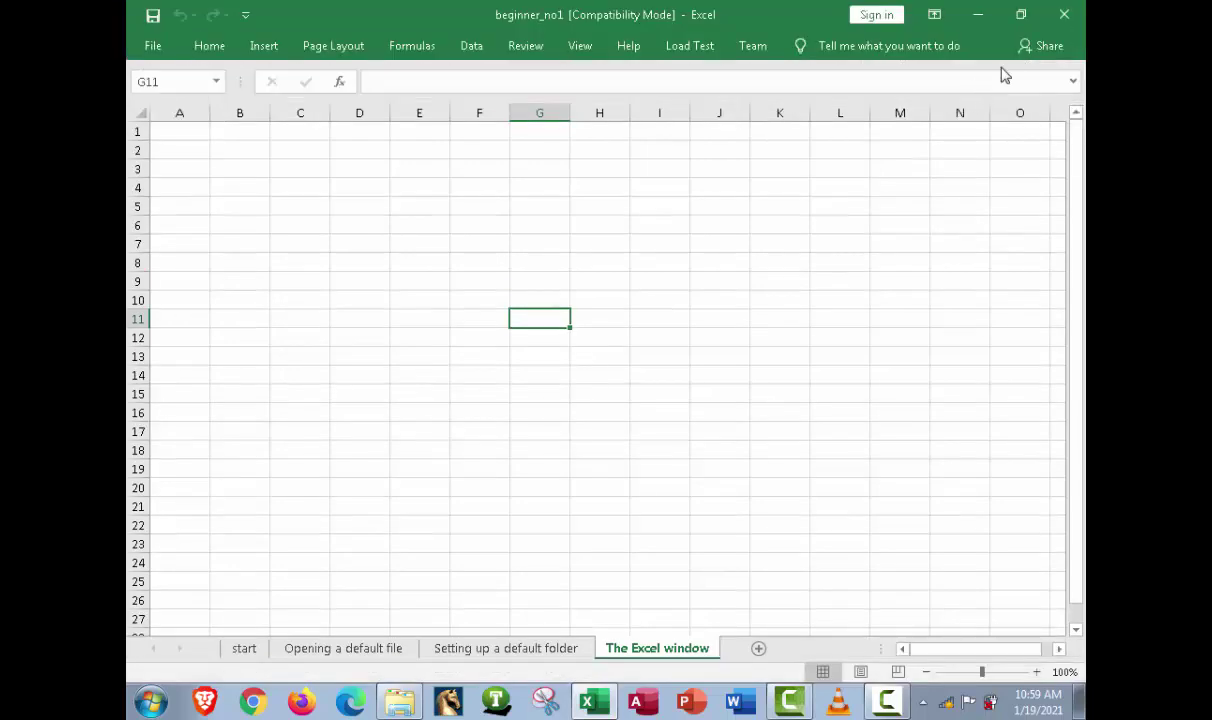
Step: Restore the workbook window down and maximize it, and set the ribbon display to Show Tabs and Commands
click(1022, 18)
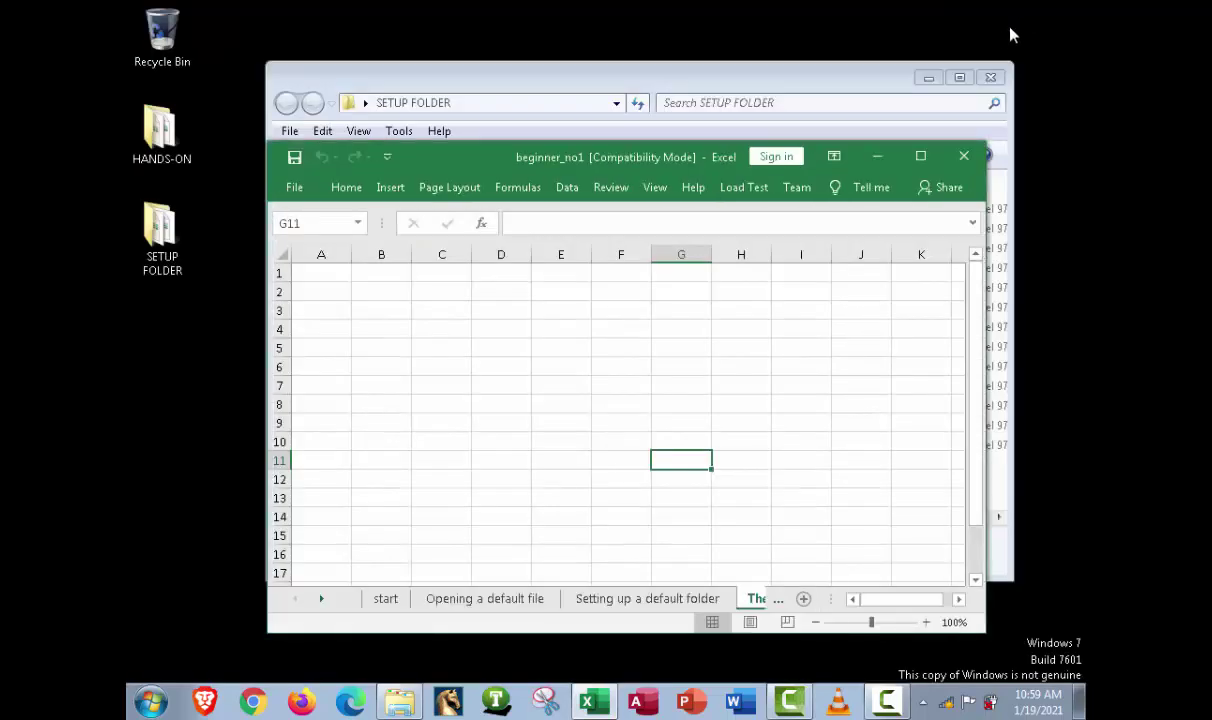
click(921, 157)
click(934, 14)
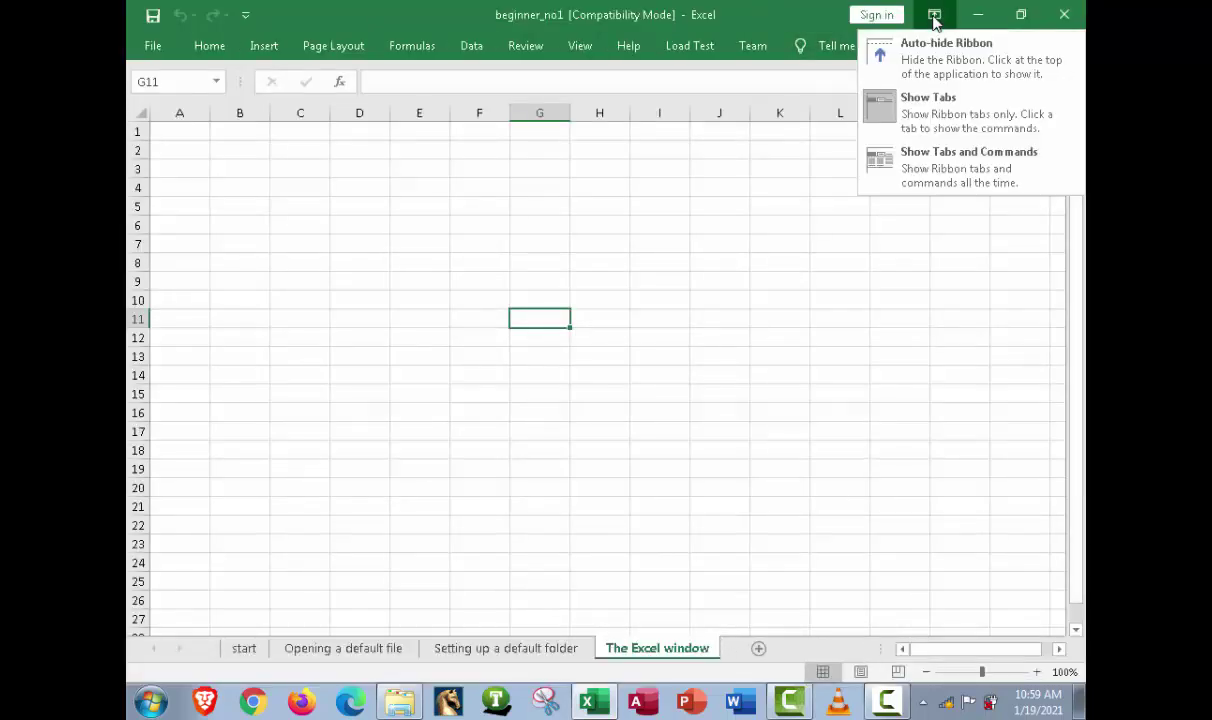
click(957, 172)
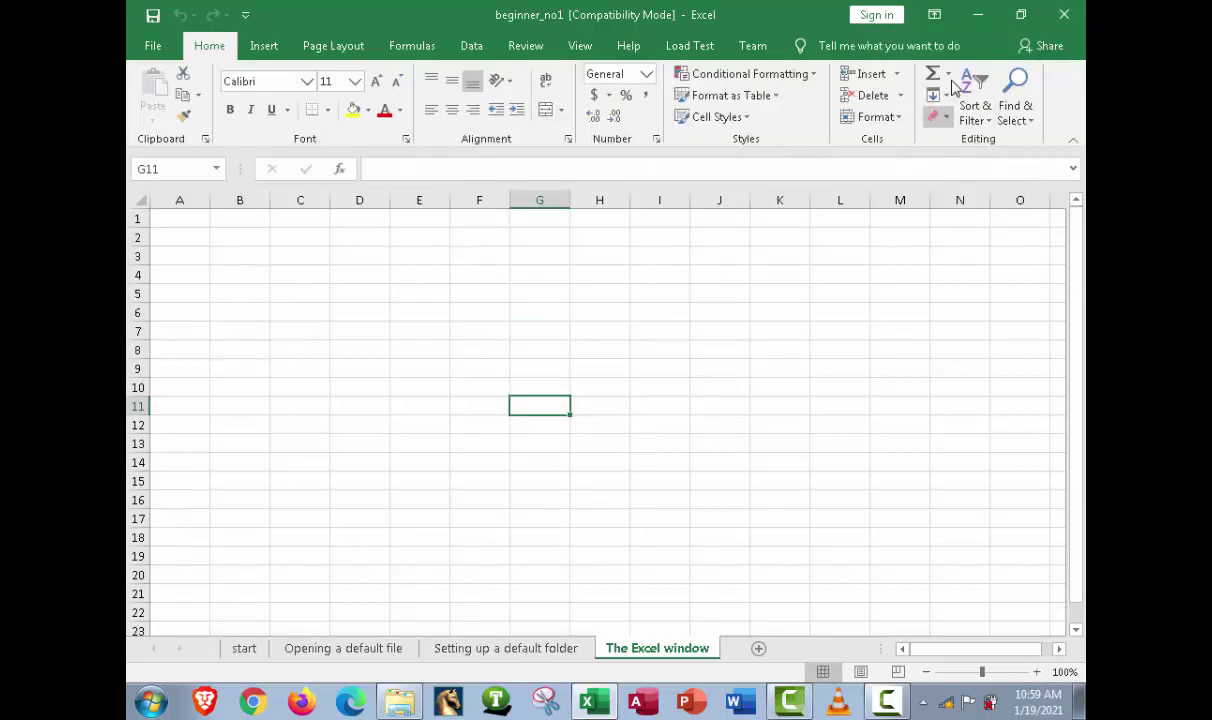
click(934, 16)
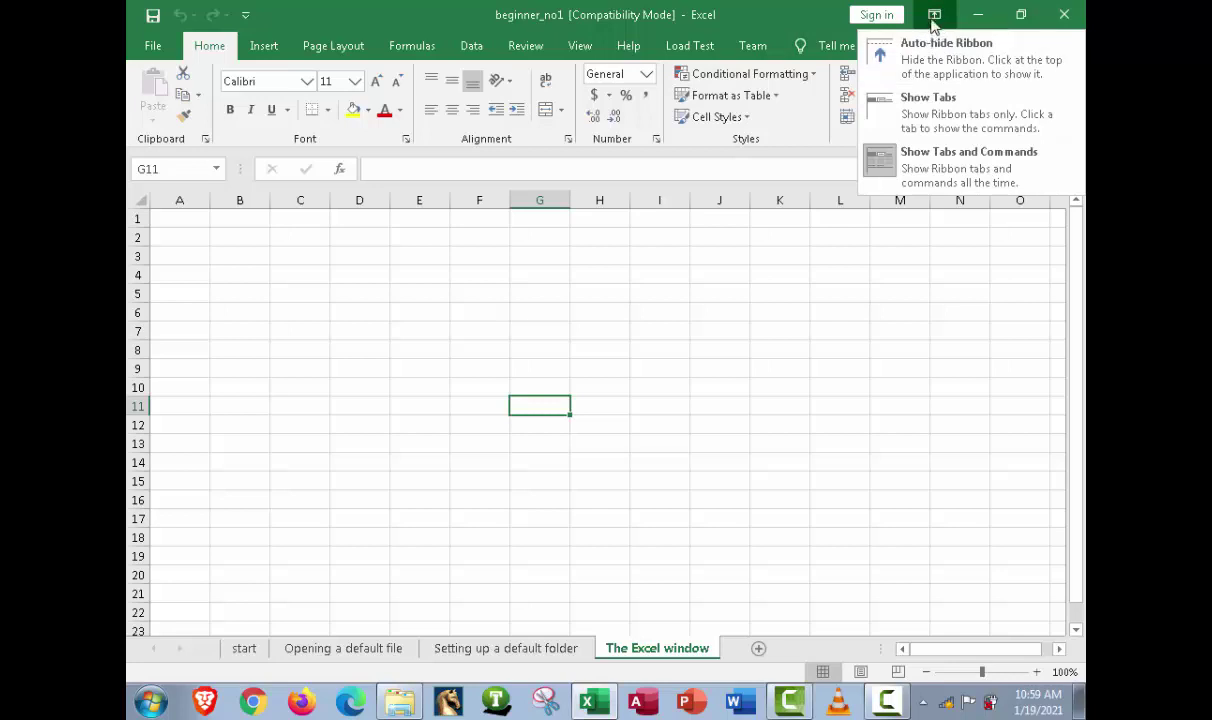
click(934, 18)
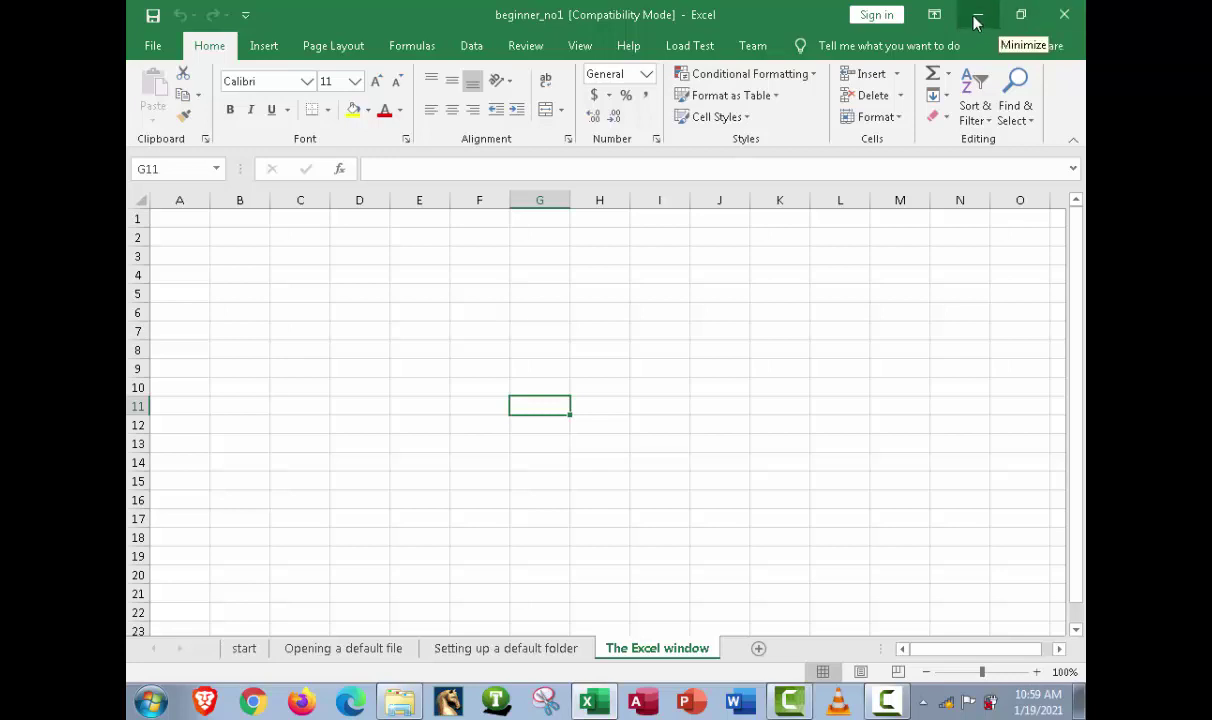
Step: Minimize and reopen the beginner_no1 window, and switch it to restored size and back to full screen
click(977, 22)
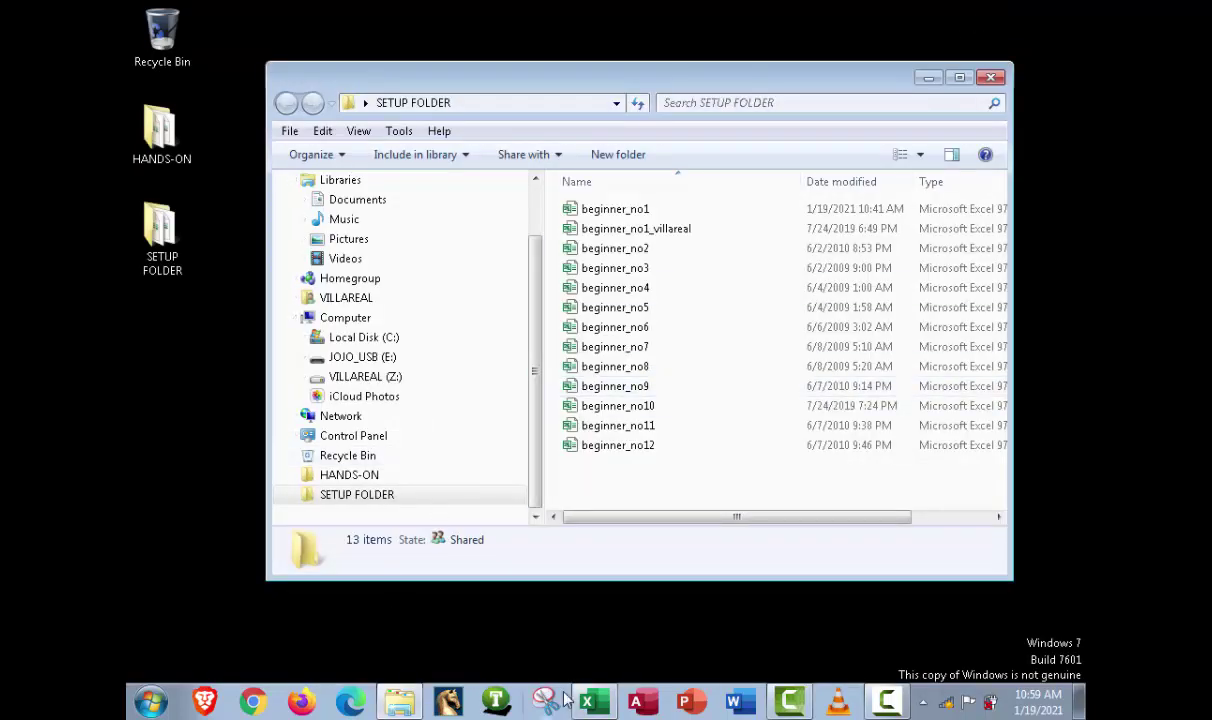
click(594, 703)
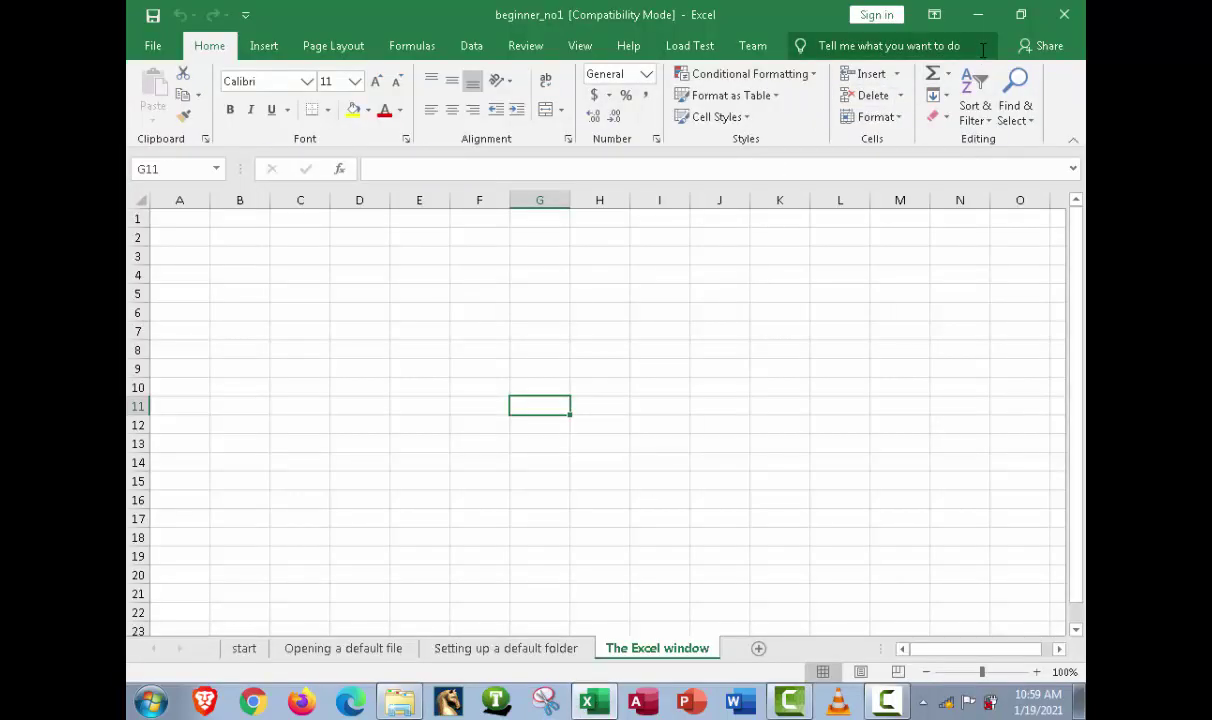
click(1021, 15)
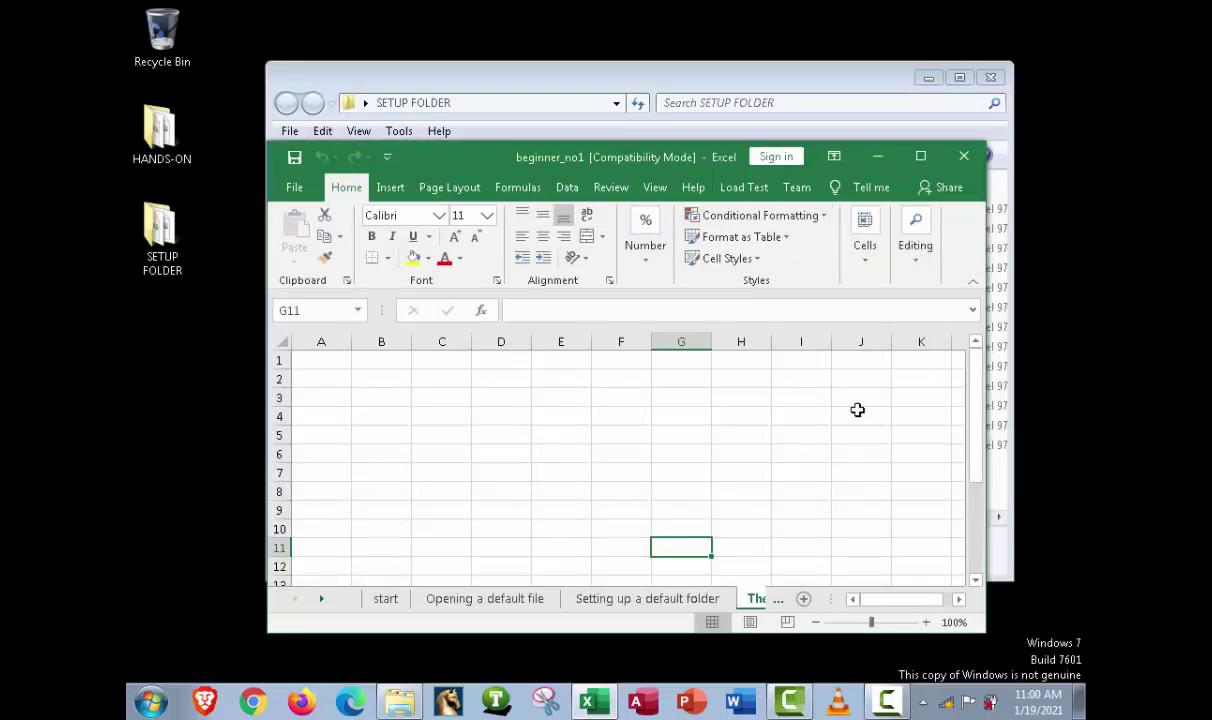
click(921, 157)
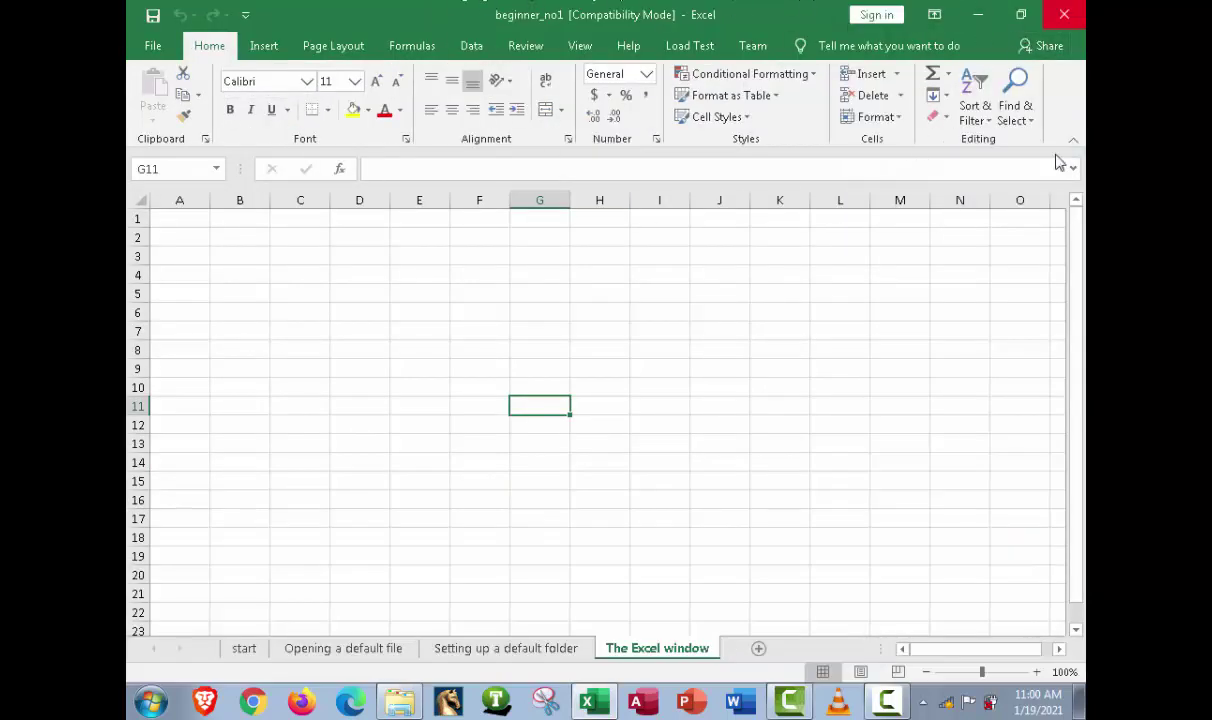
Step: Restore the beginner_no1 window down, move it partly over the desktop folder icons, and maximize it again
click(1021, 14)
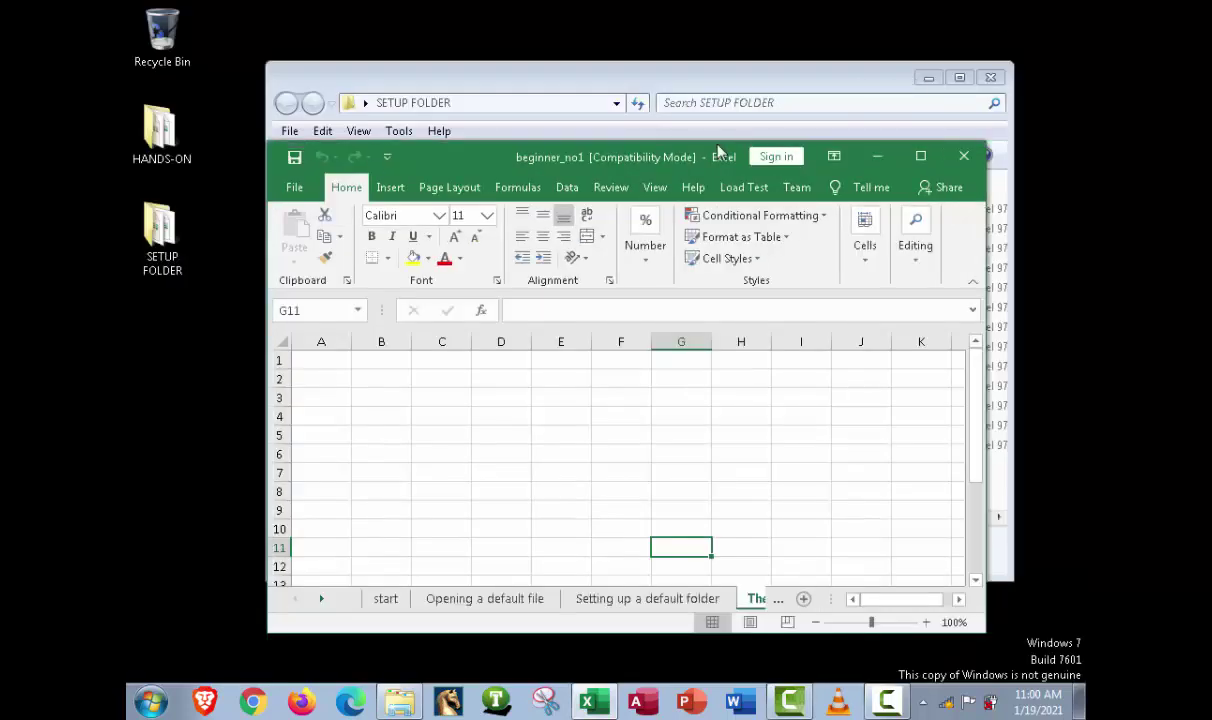
drag(668, 158, 570, 177)
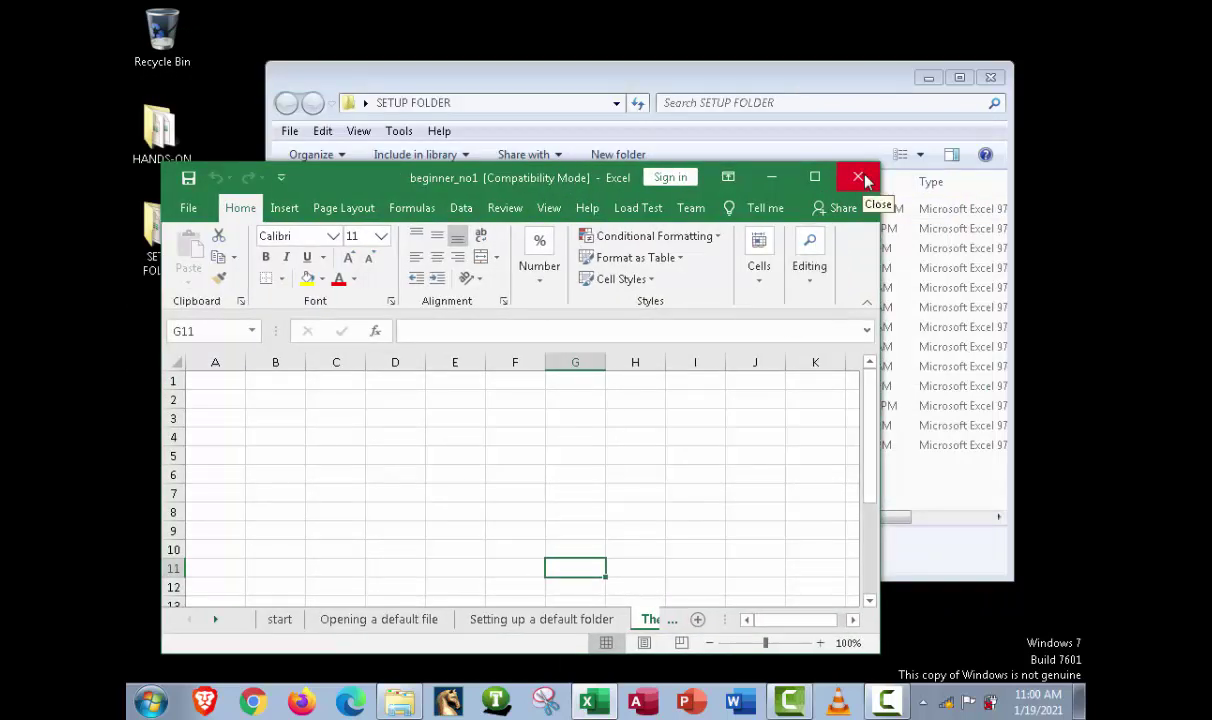
click(815, 178)
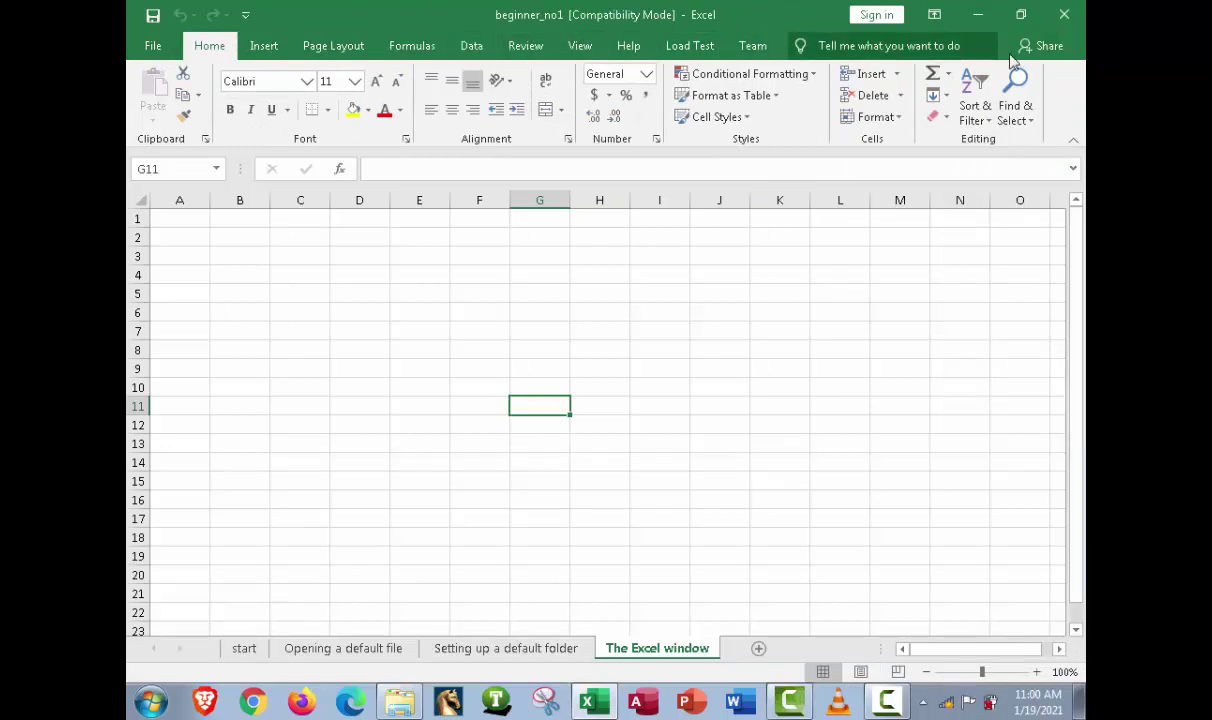
Step: Examine the ribbon's Insert, Formulas, Data, Review, View, Help and Team command sets
click(152, 48)
click(151, 54)
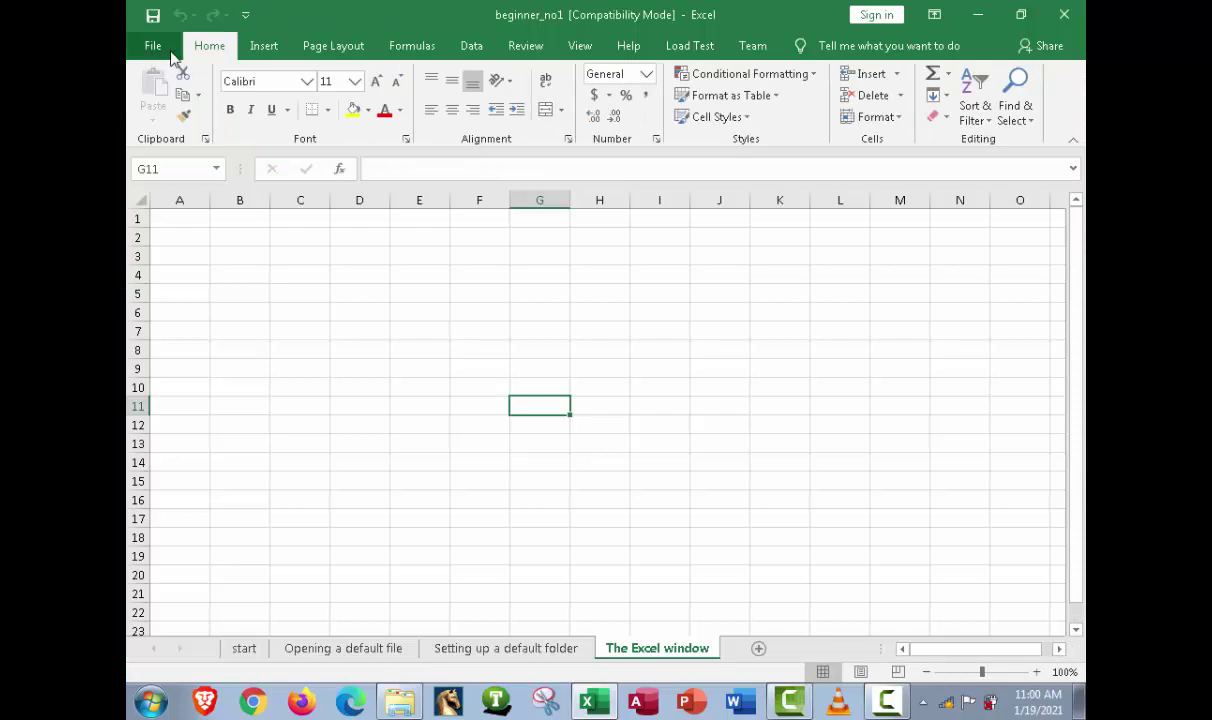
click(266, 54)
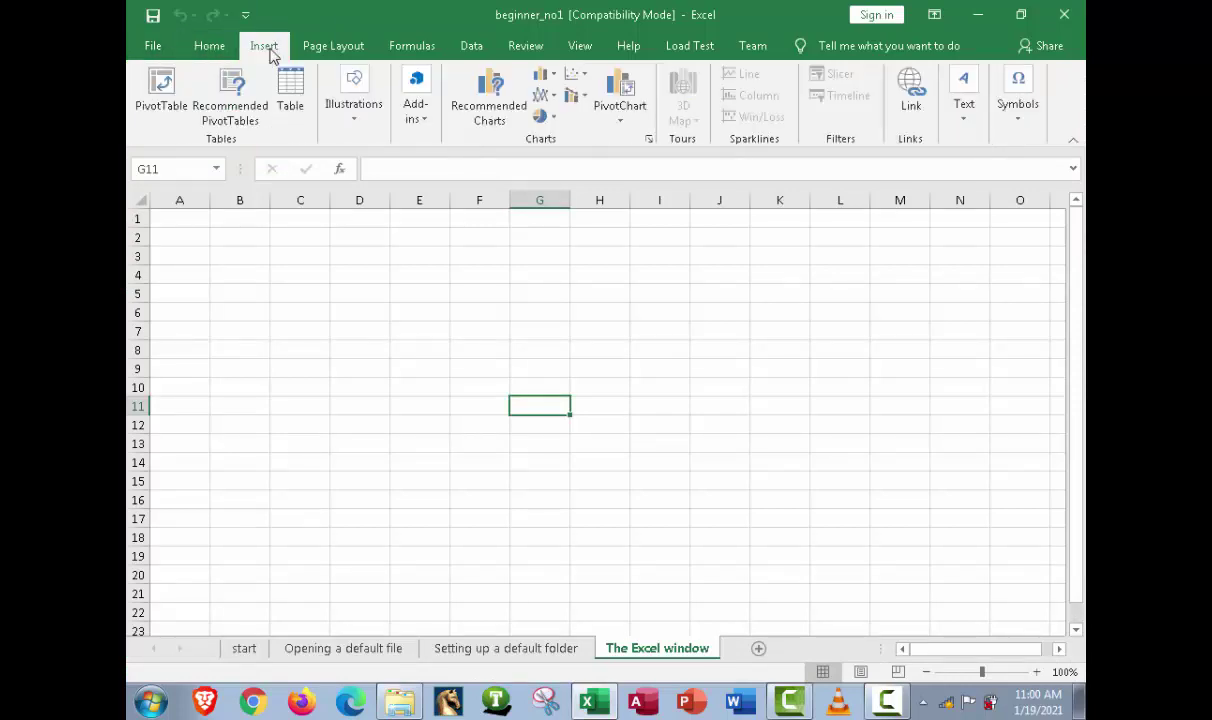
click(410, 50)
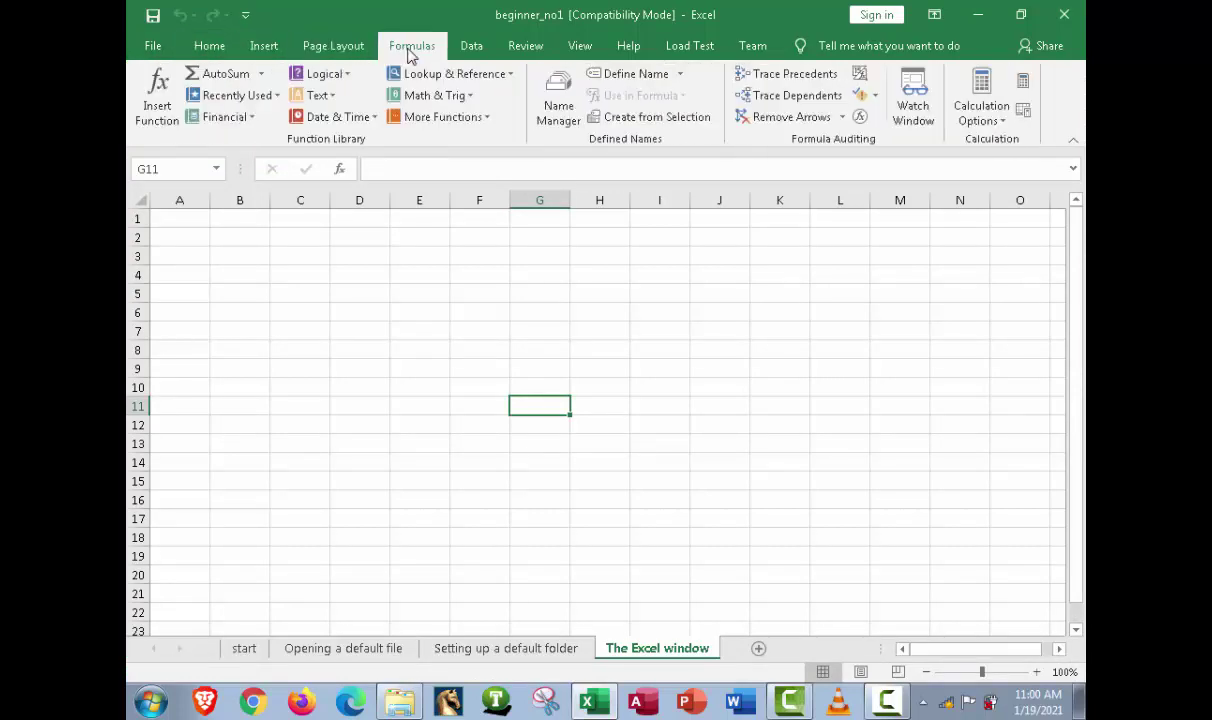
click(468, 46)
click(523, 46)
click(578, 48)
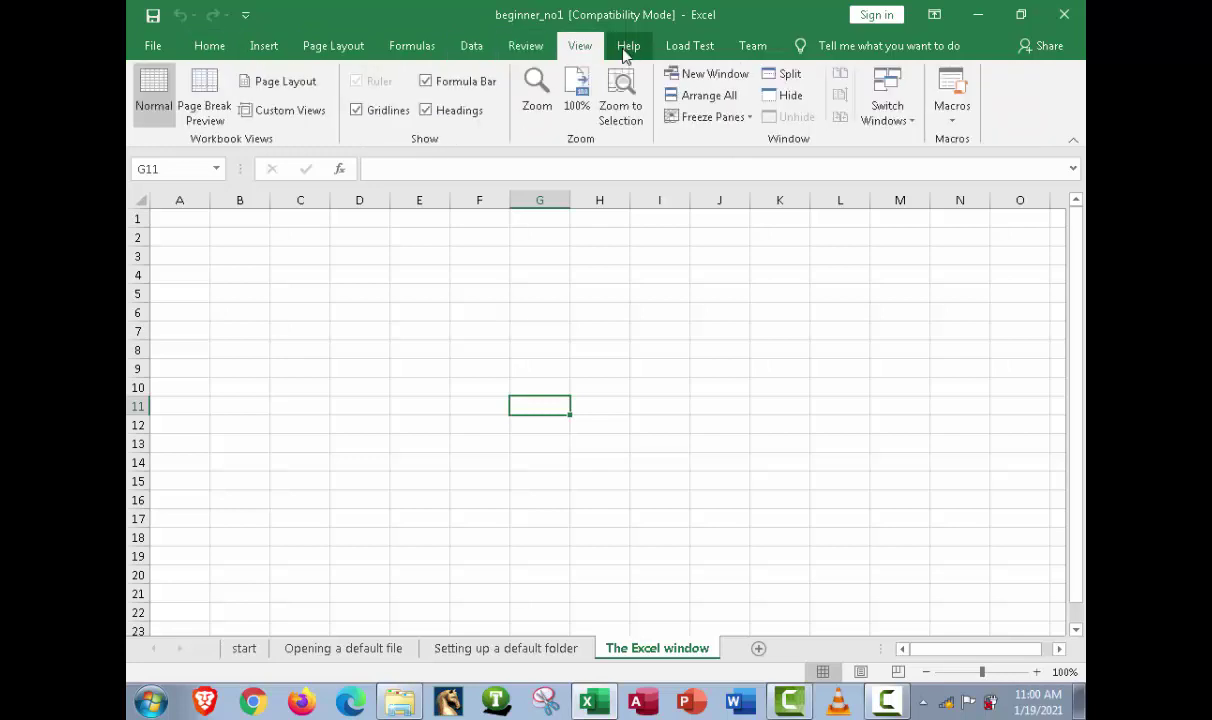
click(626, 48)
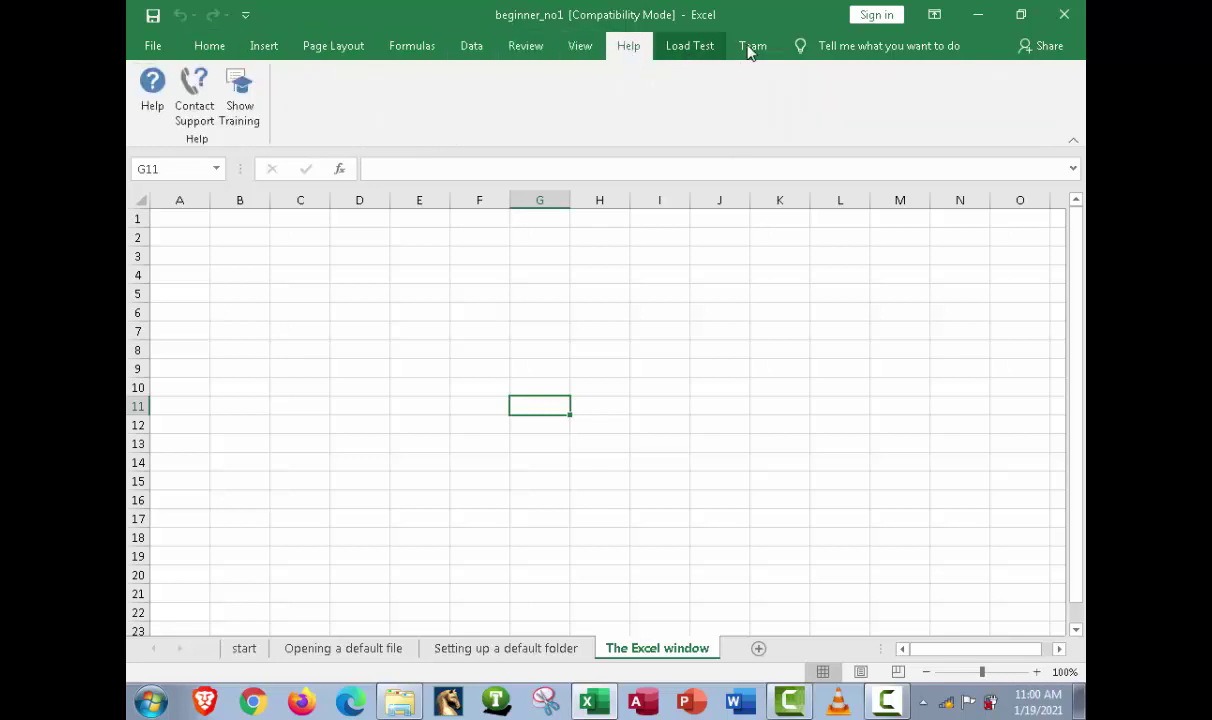
scroll(806, 50, down, 2)
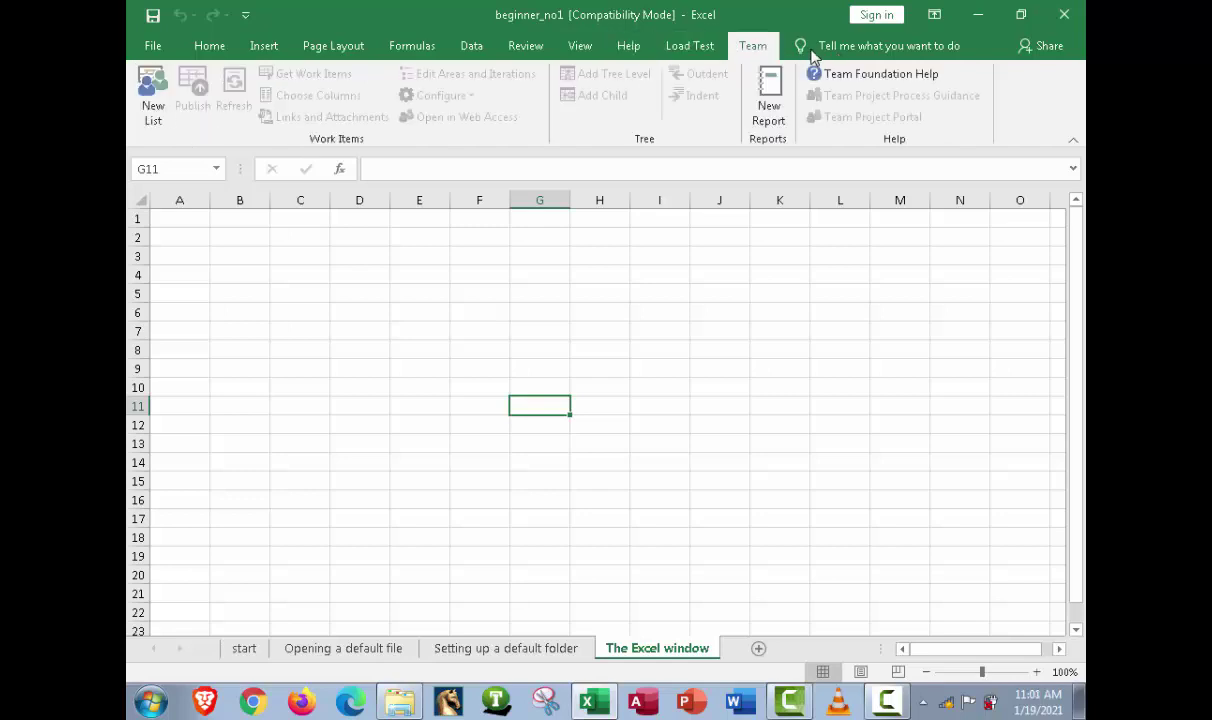
Step: View the Tell Me suggestions with their Freeze Panes choices, and open and close the Share pane
click(836, 45)
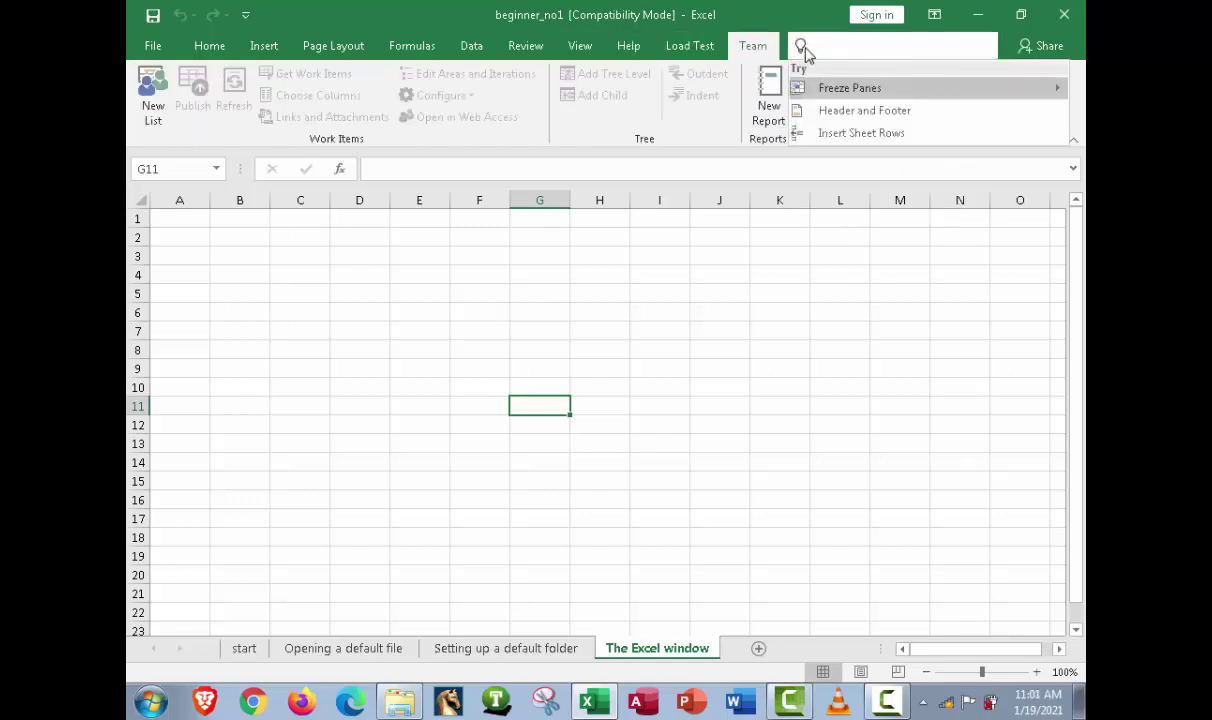
click(1036, 50)
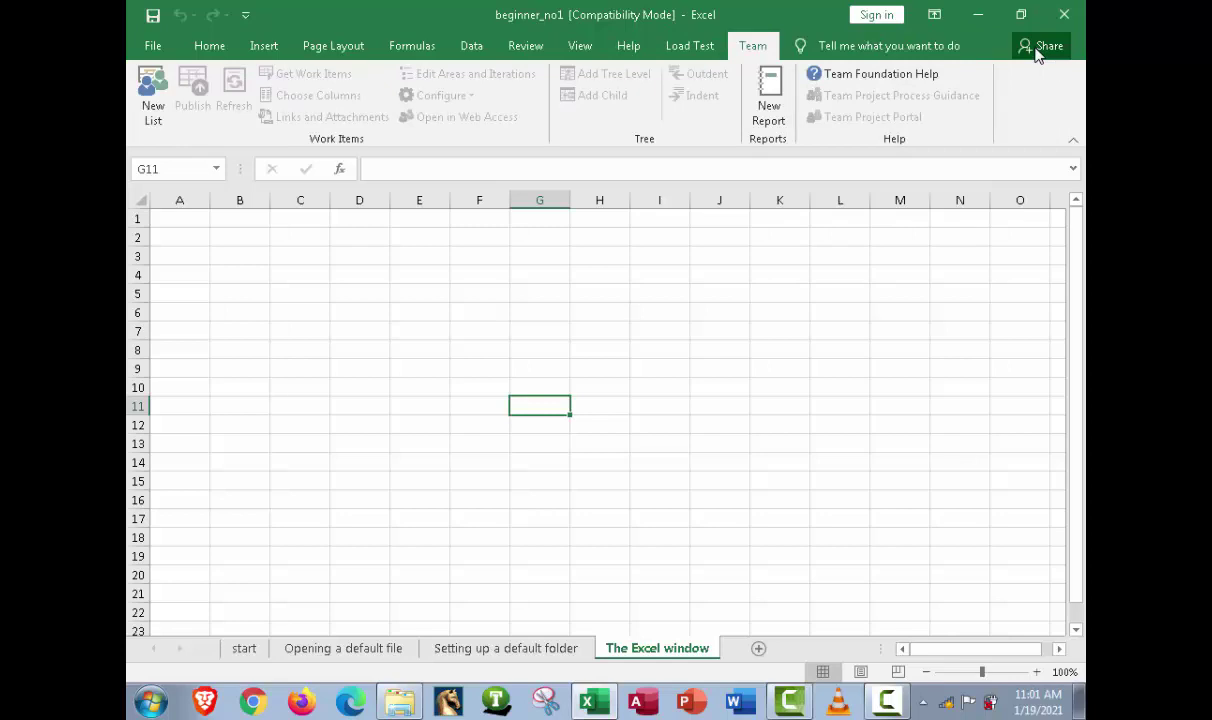
click(1036, 50)
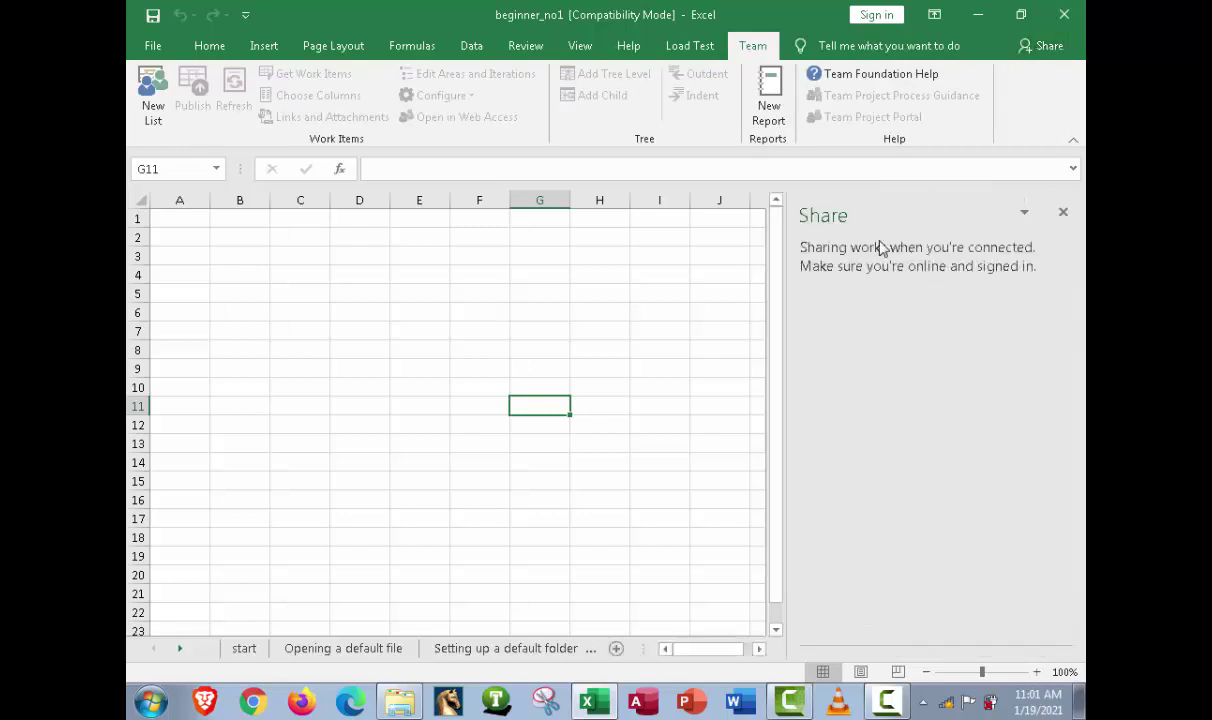
click(1063, 212)
click(903, 50)
click(893, 92)
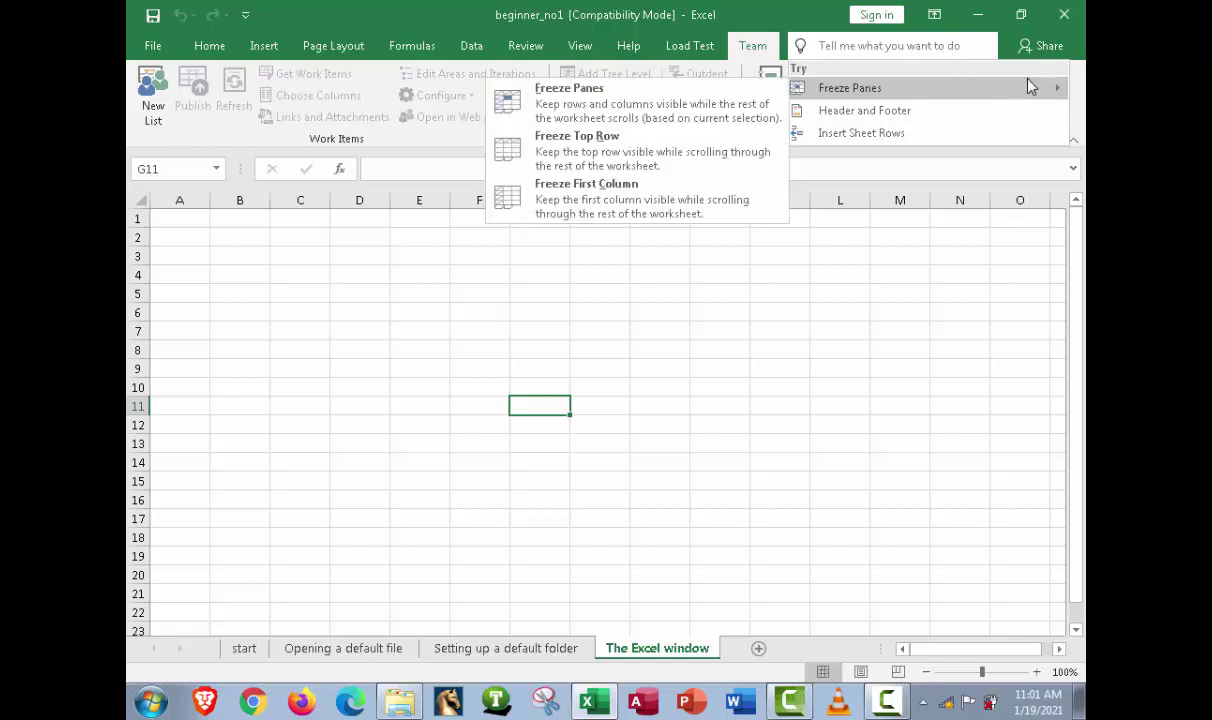
key(Escape)
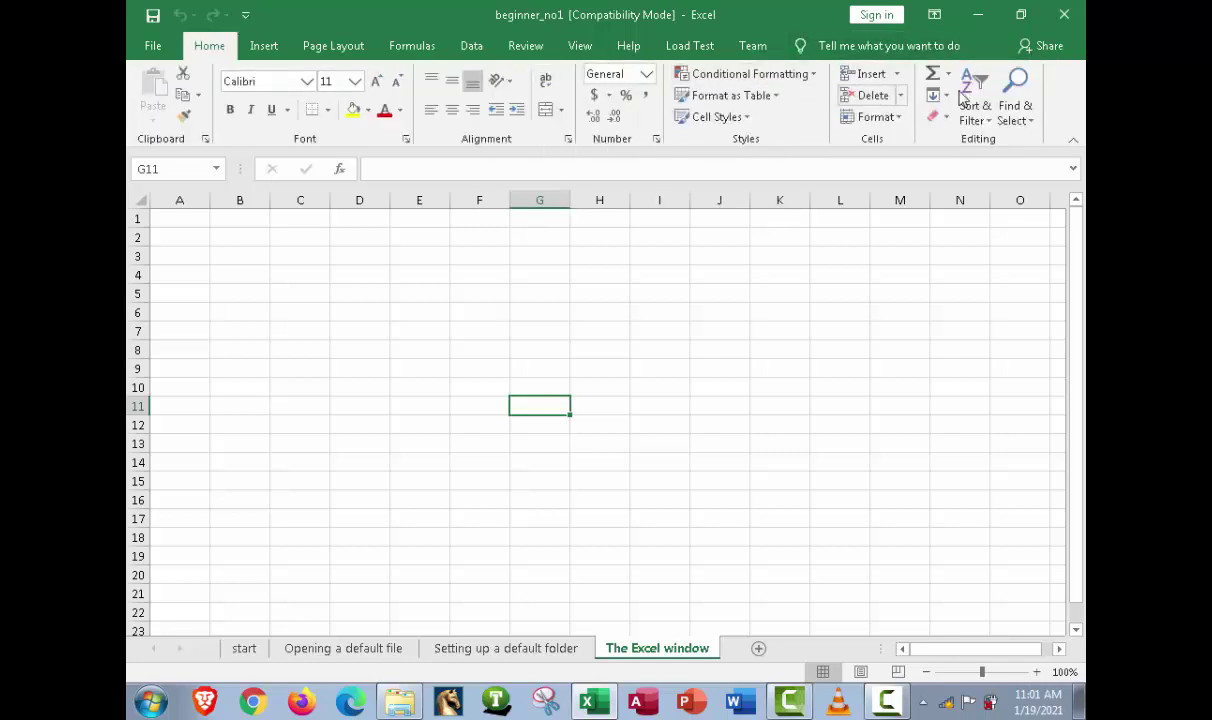
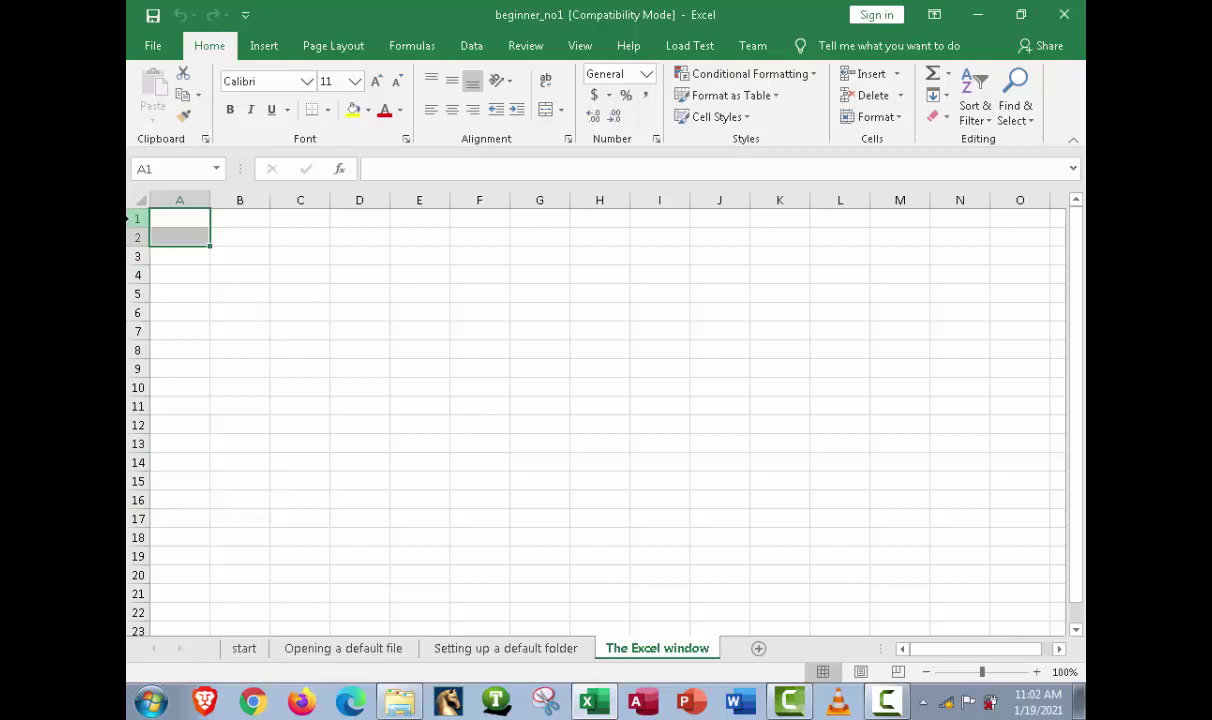
Step: Go to the last row of column A, return to cell A1, and scroll the sheet vertically
key(ctrl+Down)
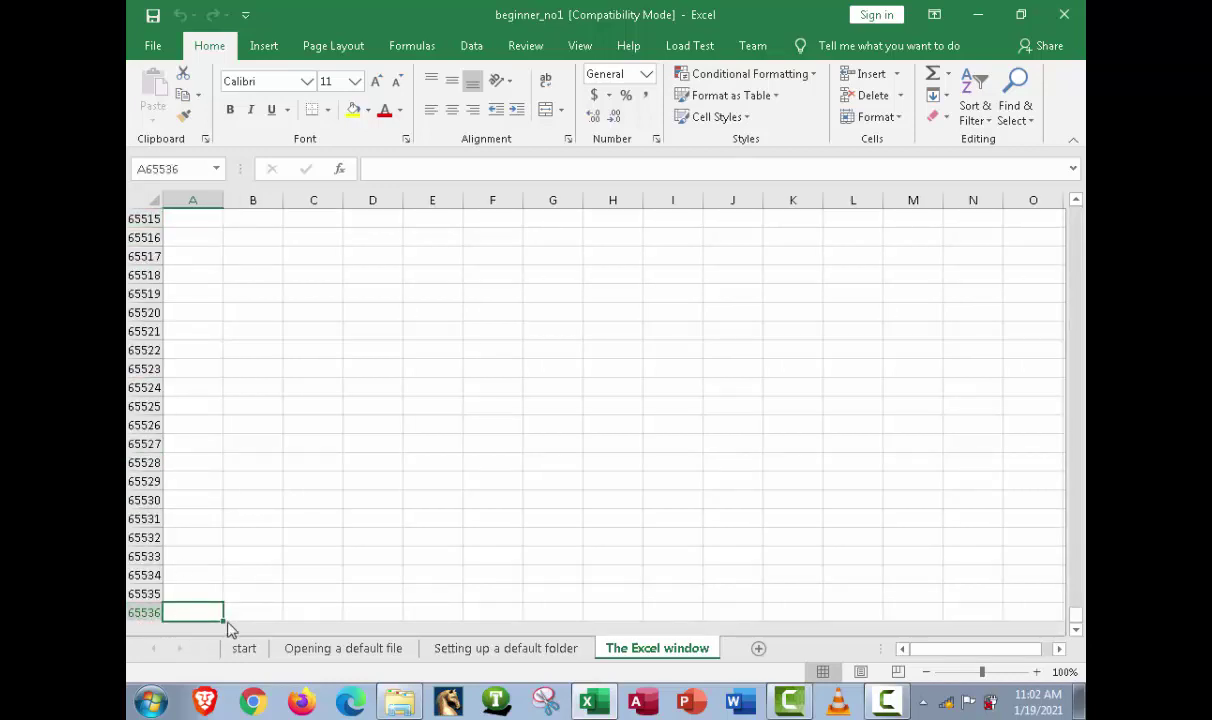
key(ctrl+Home)
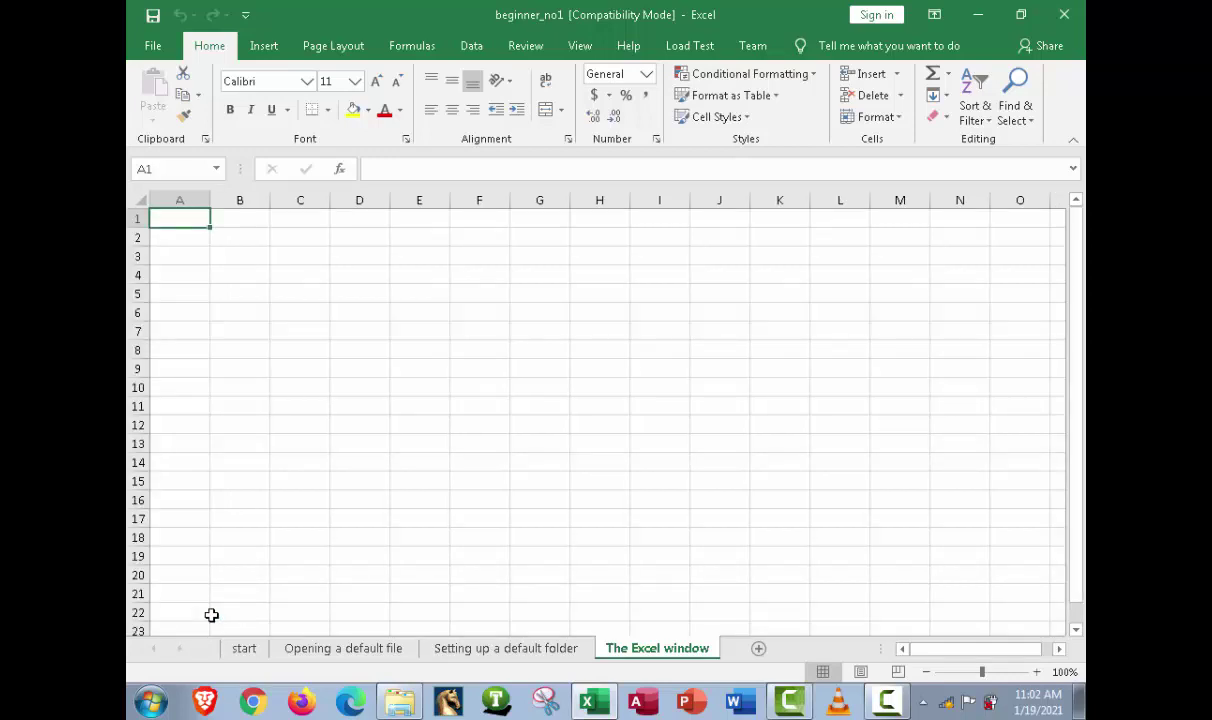
mouse_move(1074, 260)
mouse_down()
mouse_move(1074, 322)
mouse_move(1078, 238)
mouse_up()
click(1076, 200)
click(1076, 630)
scroll(1077, 235, up, 2)
drag(1079, 322, 1078, 340)
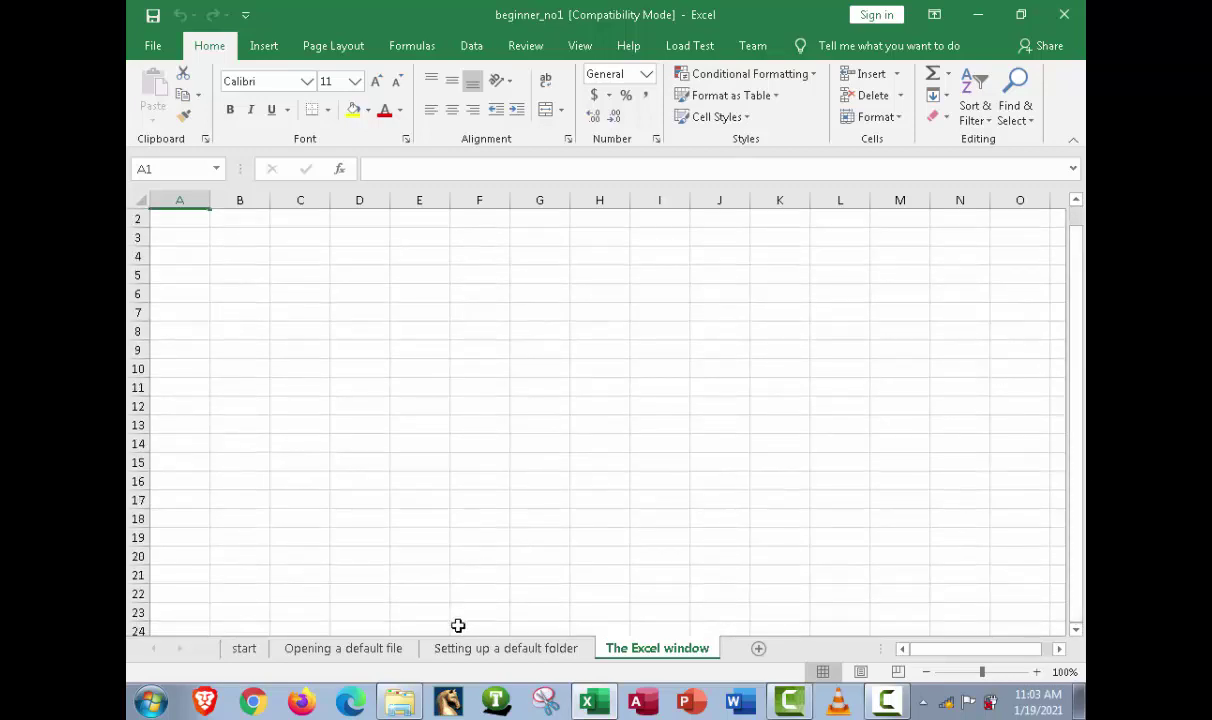
Step: Select the entire worksheet from its top, and then select cell D5 instead
scroll(1077, 417, up, 1)
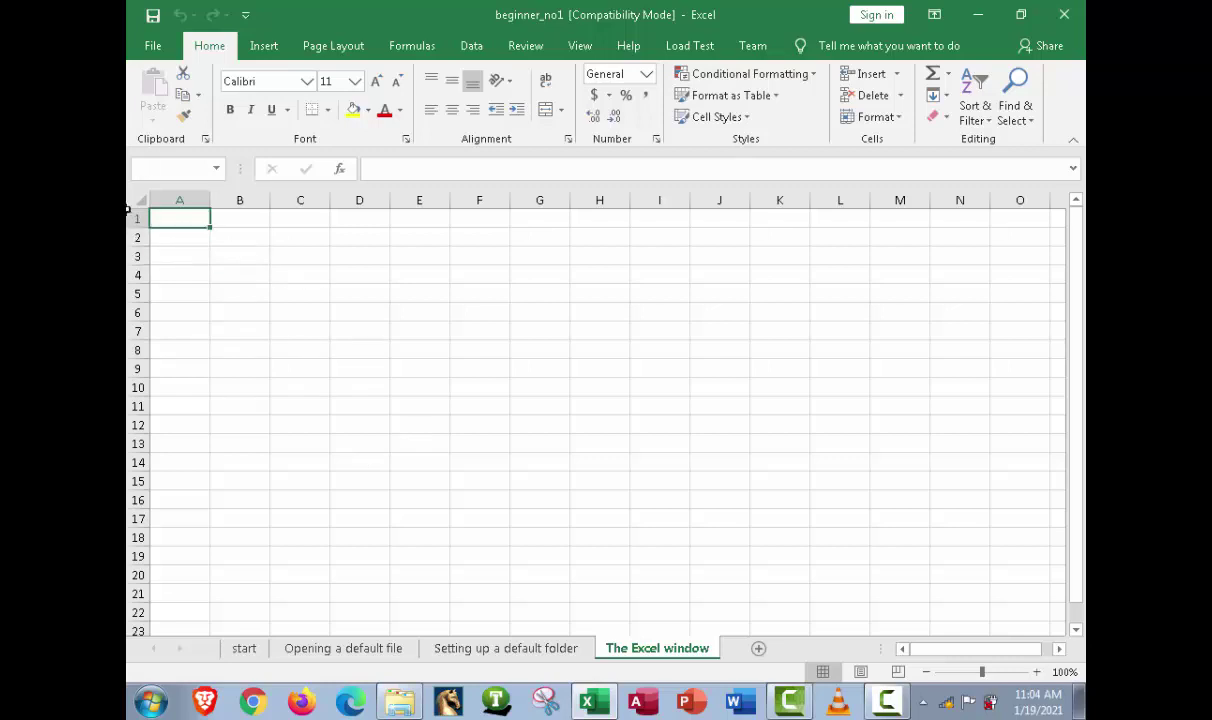
click(140, 199)
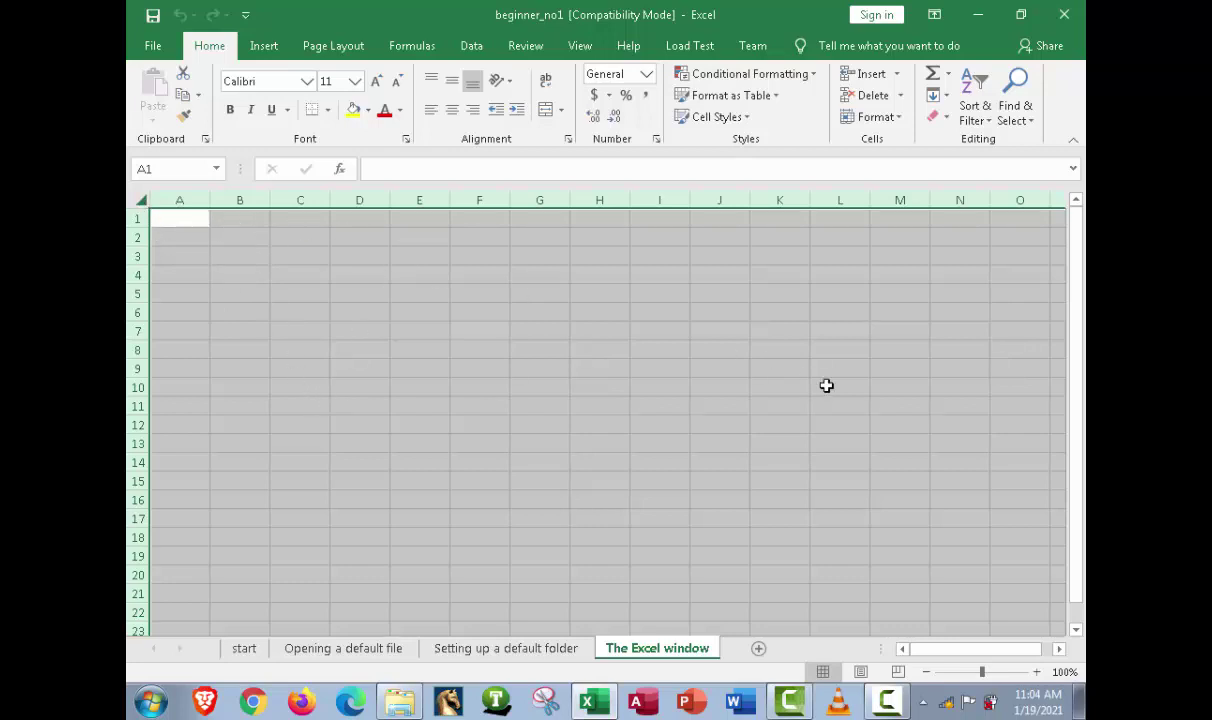
click(340, 370)
click(335, 284)
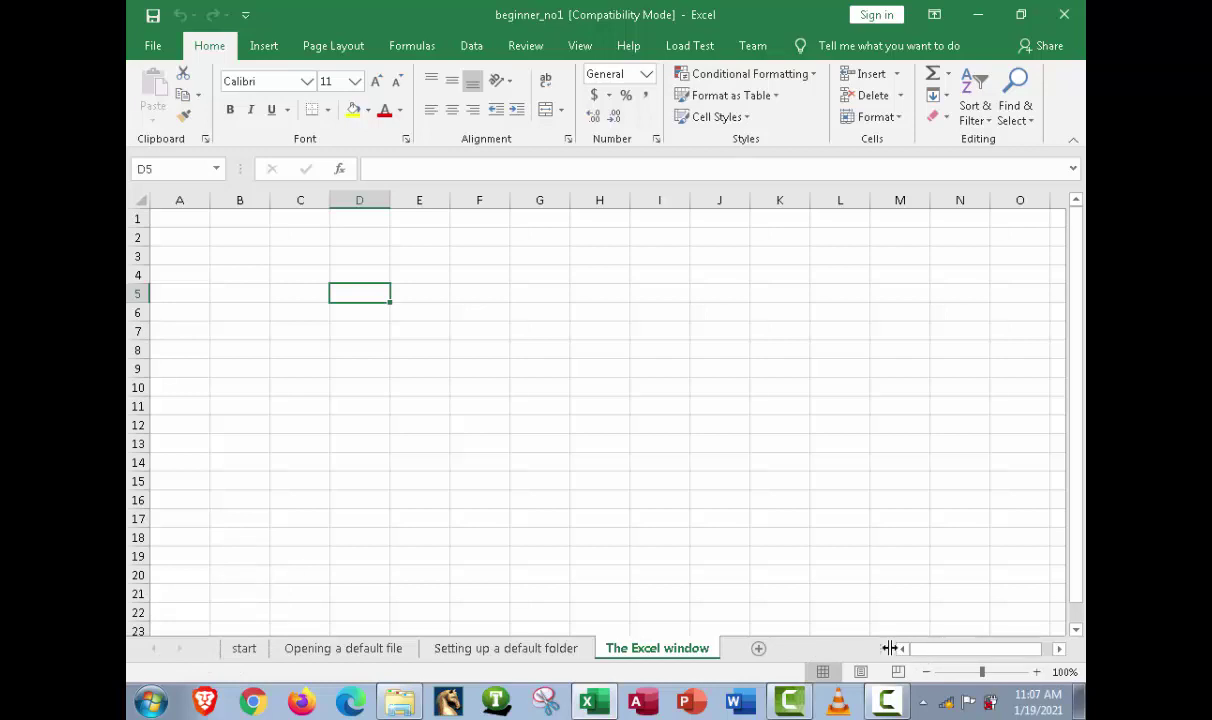
Step: Widen the horizontal scroll bar beside the sheet tabs and scroll the sheet sideways in both directions
drag(889, 648, 832, 647)
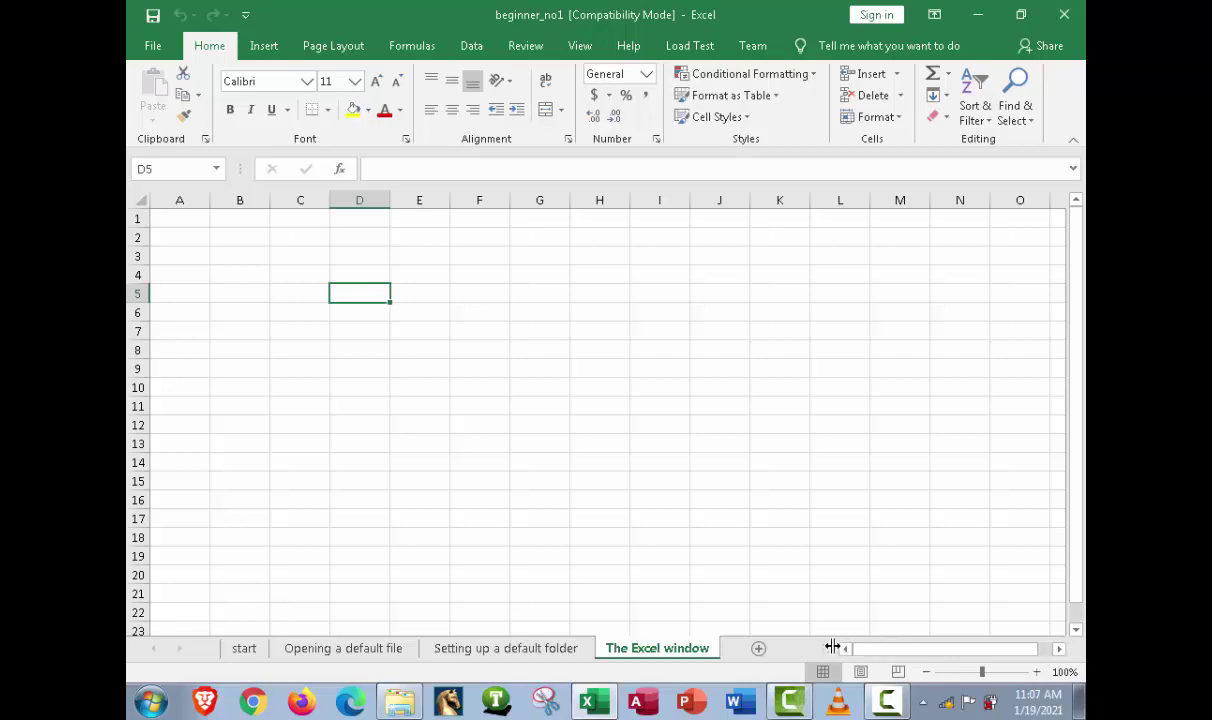
drag(1020, 655, 1050, 652)
click(1059, 649)
click(1059, 649)
click(845, 649)
click(845, 649)
click(845, 649)
mouse_move(905, 658)
mouse_down()
mouse_move(893, 660)
mouse_move(925, 660)
mouse_up()
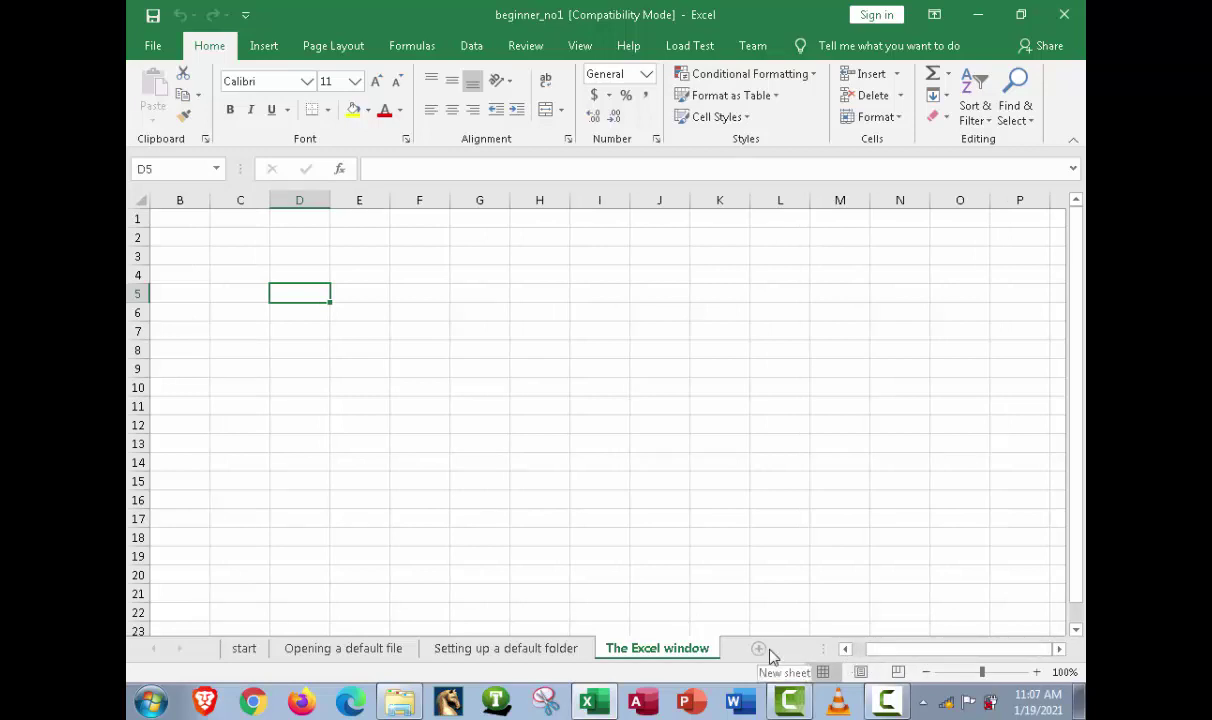
Step: Add four new worksheets, Sheet1 to Sheet4, after The Excel window sheet and activate Sheet1
click(758, 649)
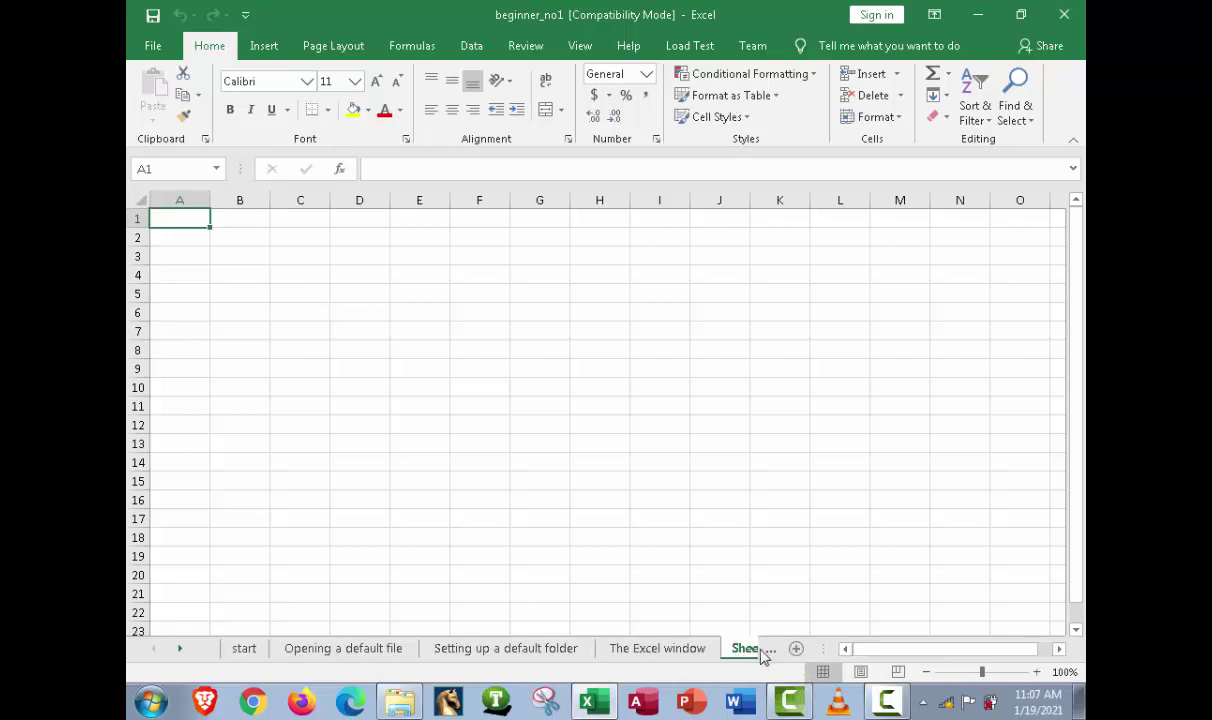
click(765, 651)
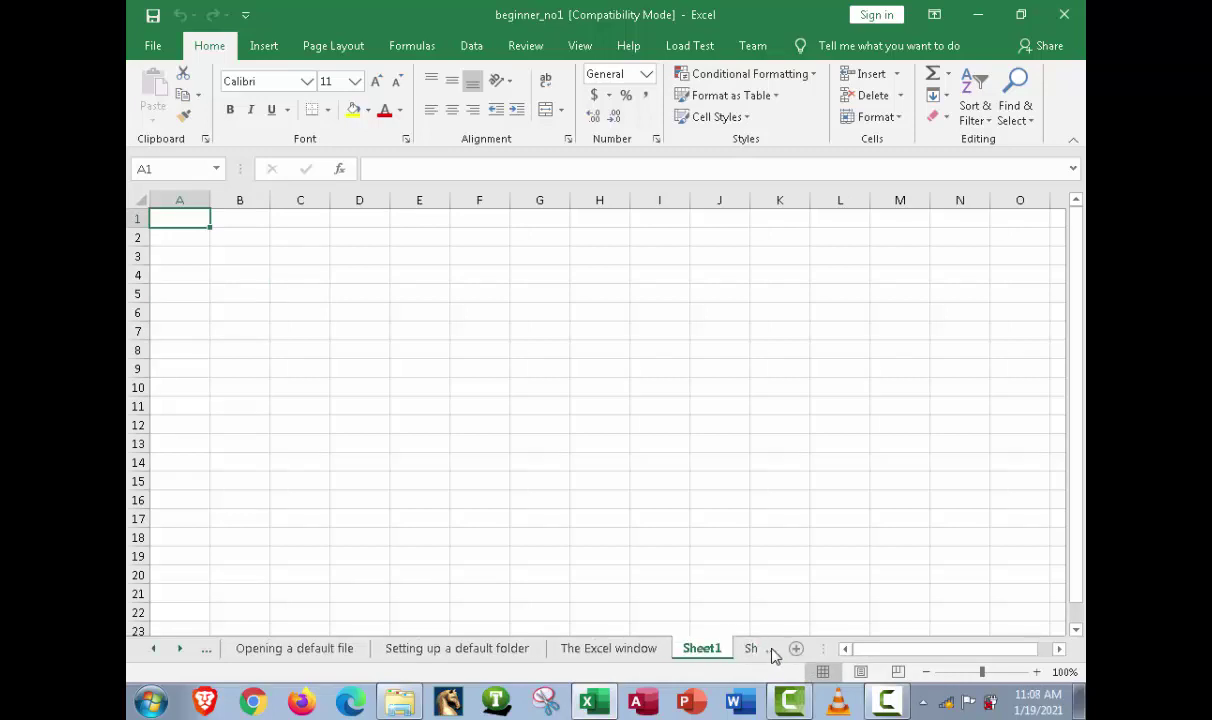
click(776, 651)
click(387, 650)
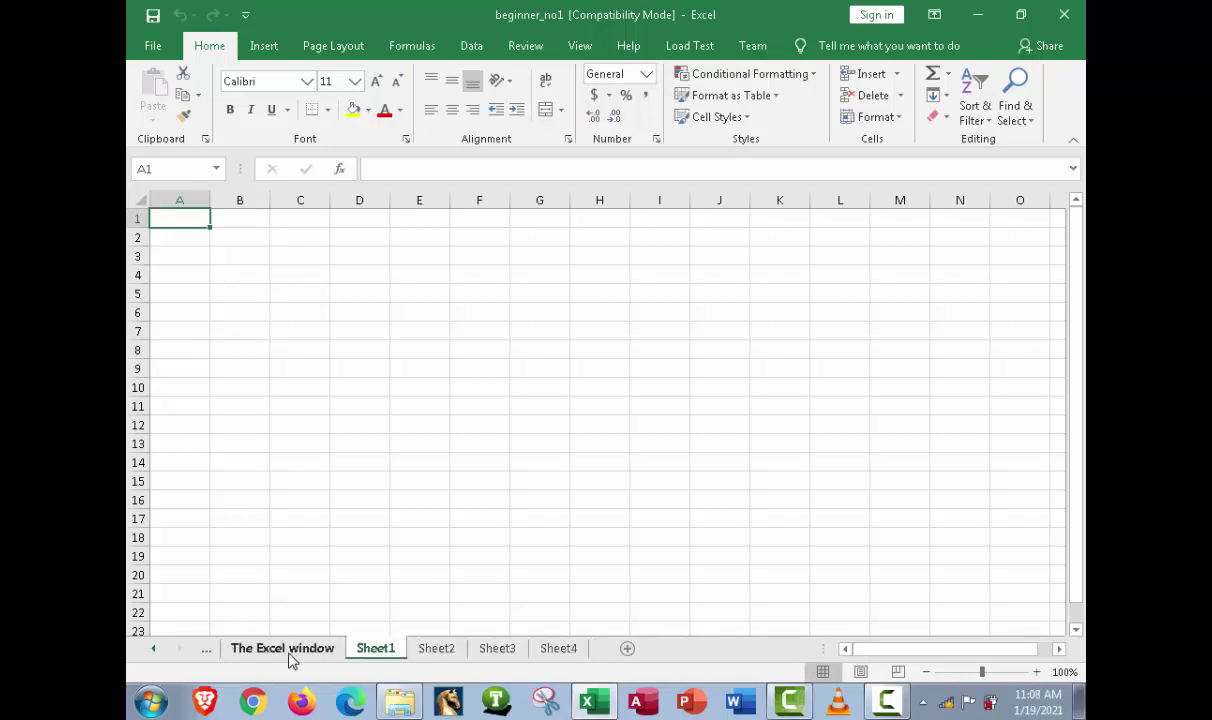
Step: Switch to The Excel window sheet and go back through the preceding sheets to the start sheet
click(289, 652)
click(207, 650)
click(207, 651)
click(207, 651)
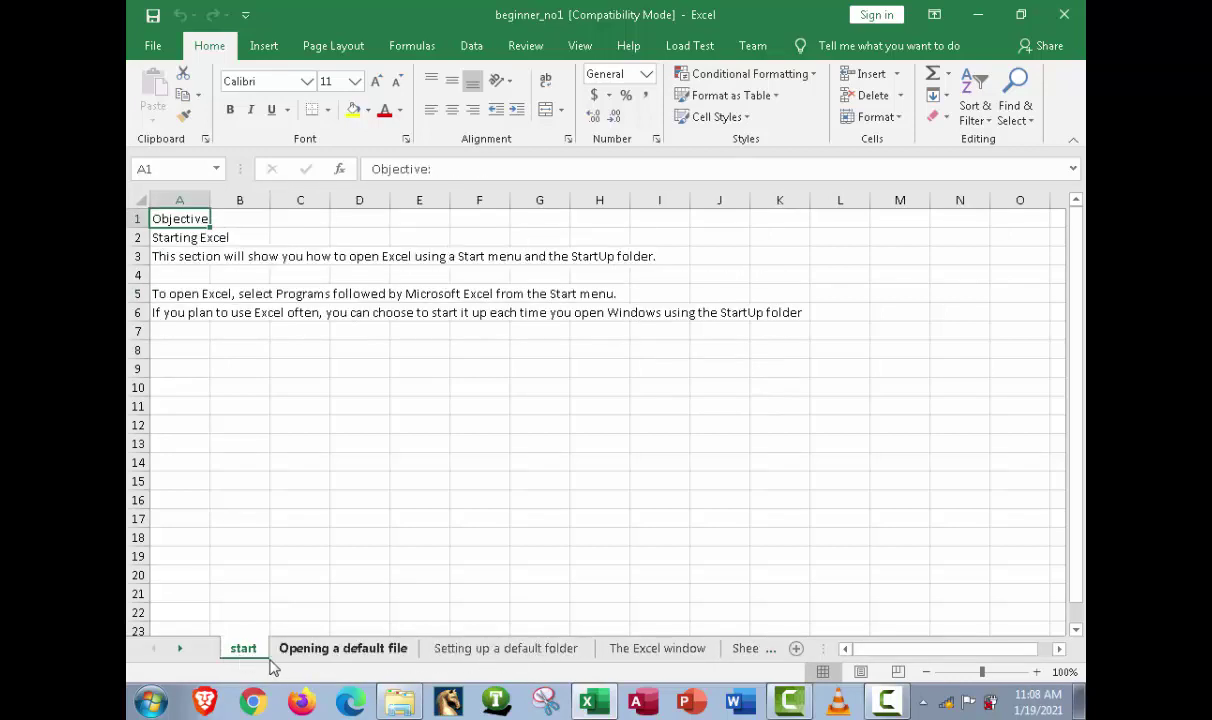
Step: Scroll through the sheet tabs in both directions, from the start sheet to Sheet4, keeping the start sheet active
click(179, 652)
click(179, 652)
click(179, 652)
click(155, 652)
click(155, 652)
click(155, 652)
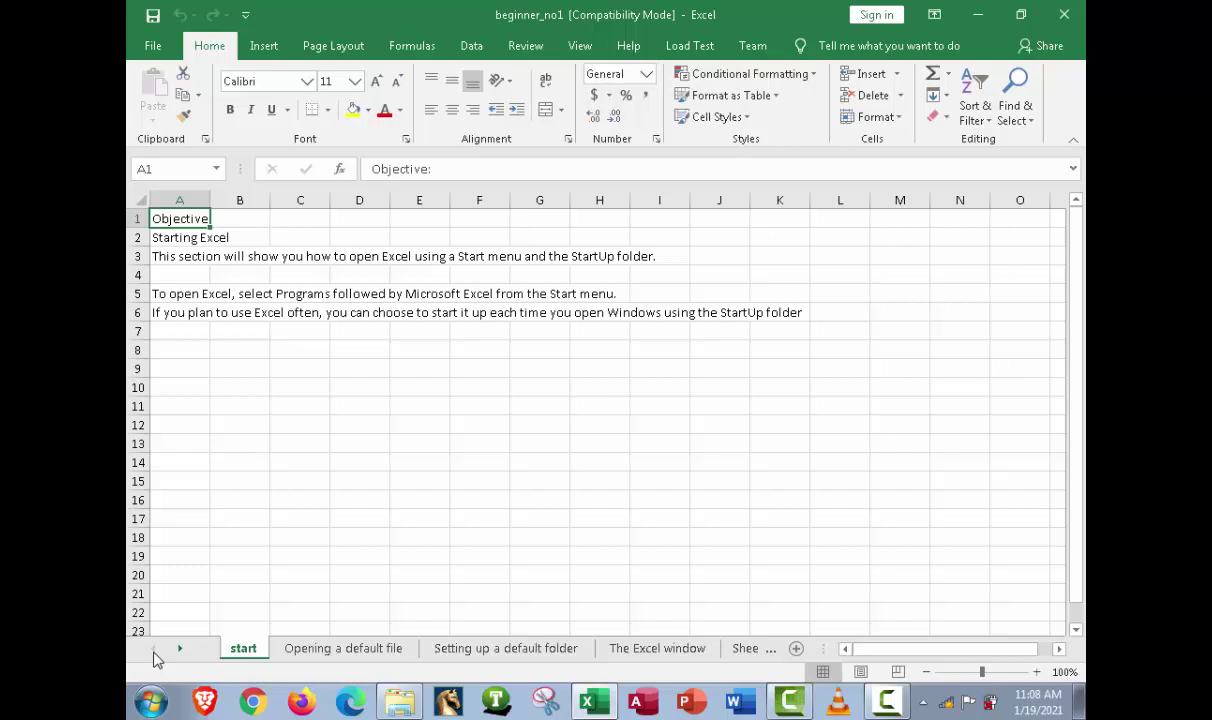
click(179, 652)
click(179, 652)
click(179, 652)
click(153, 652)
click(153, 652)
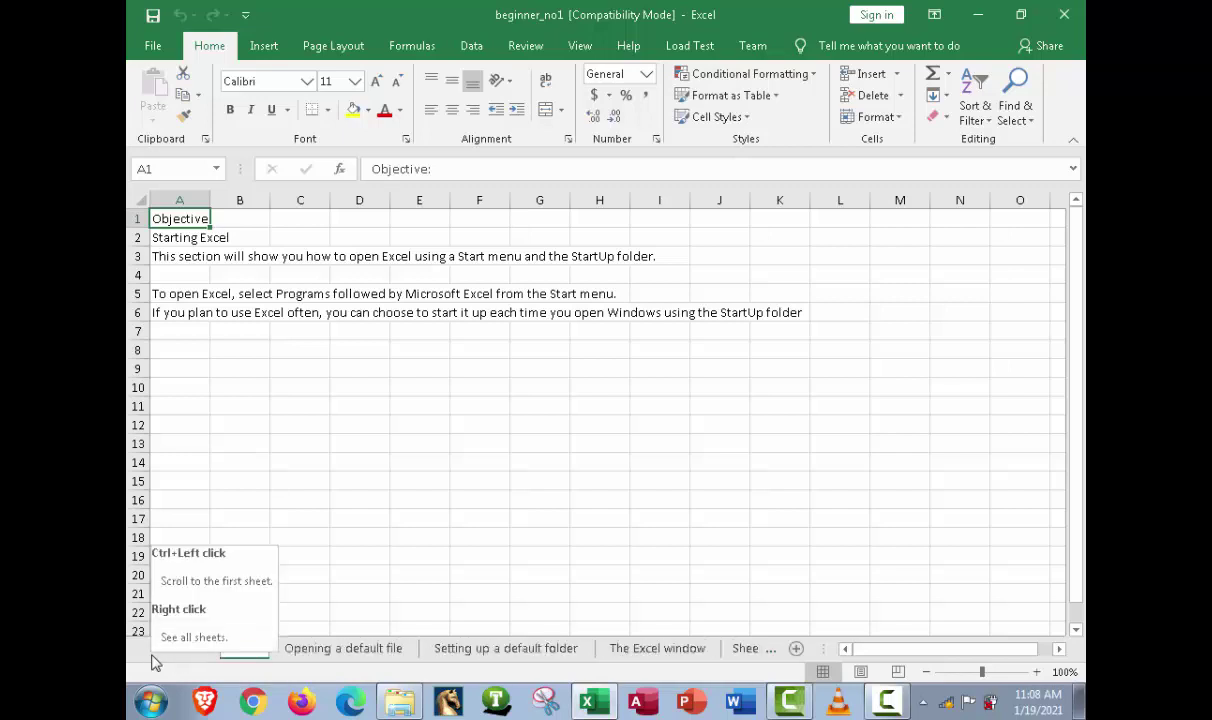
click(179, 652)
click(179, 652)
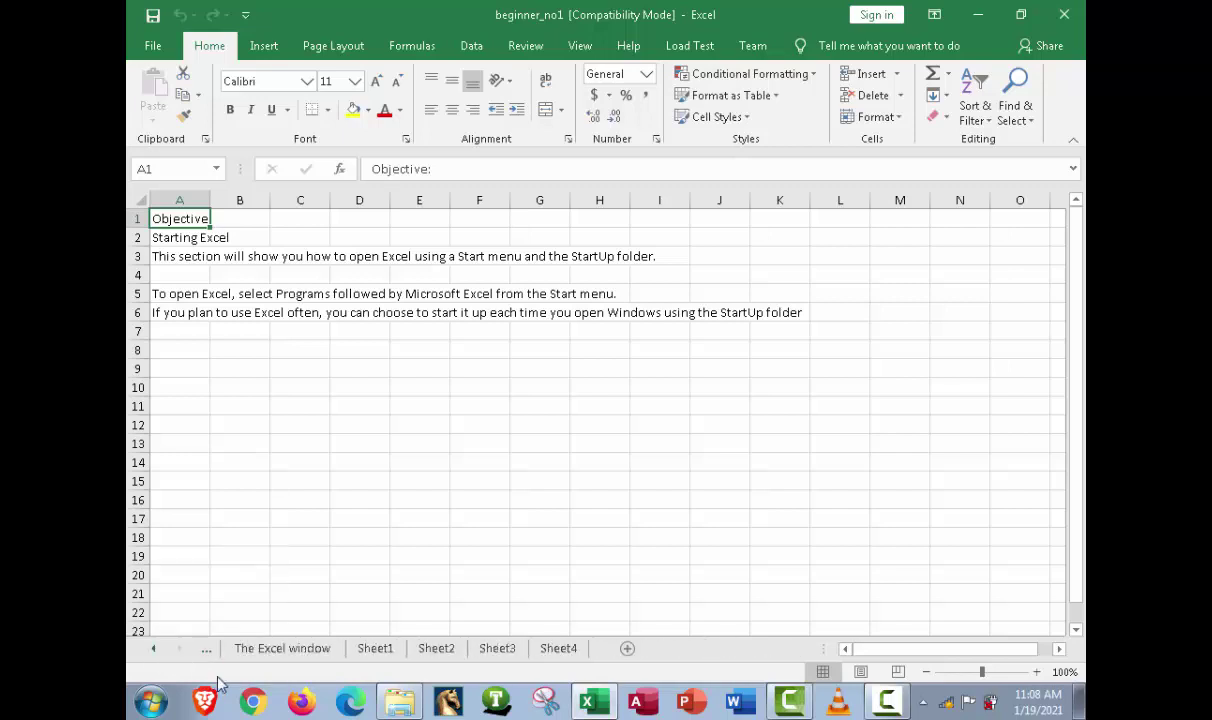
Step: View the start sheet in Page Layout and Page Break Preview, and return it to Normal view
click(863, 676)
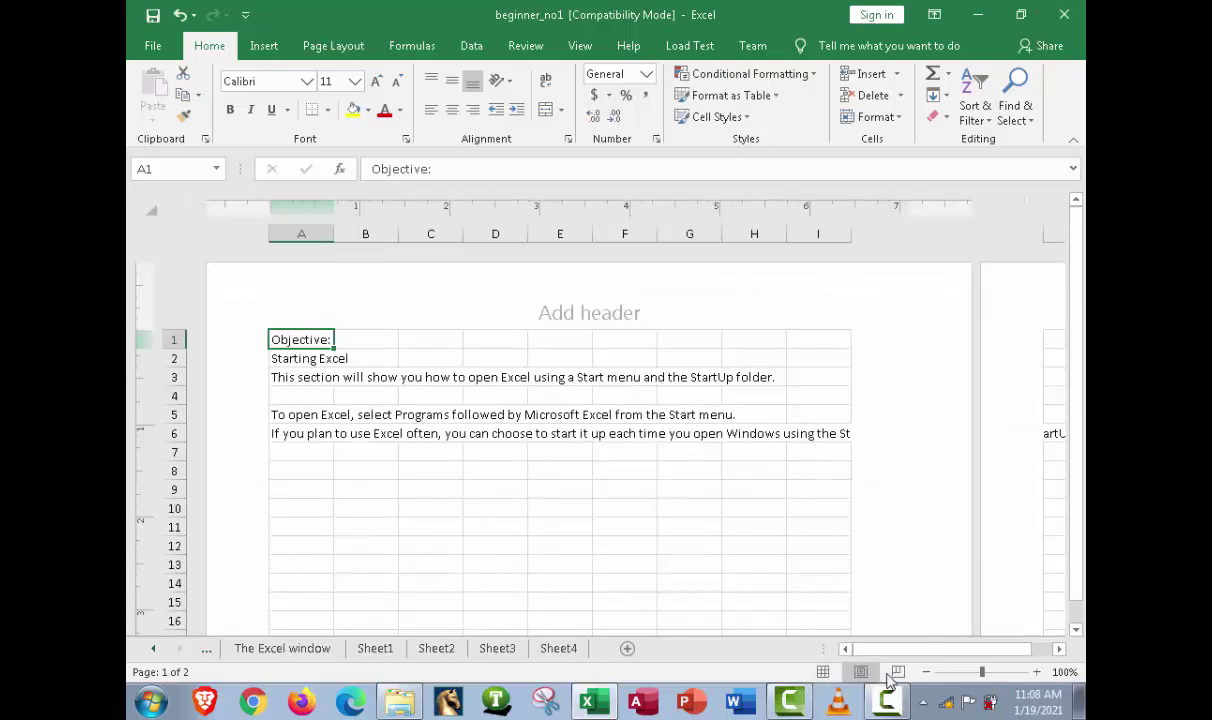
click(899, 673)
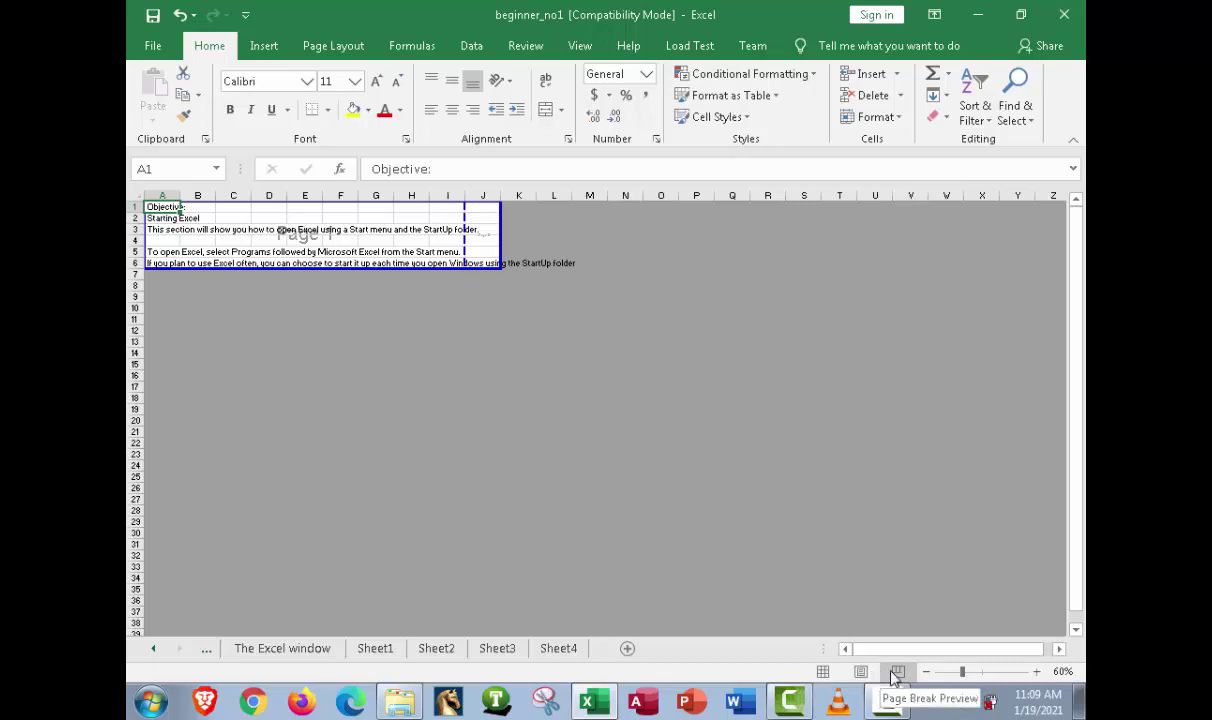
click(861, 672)
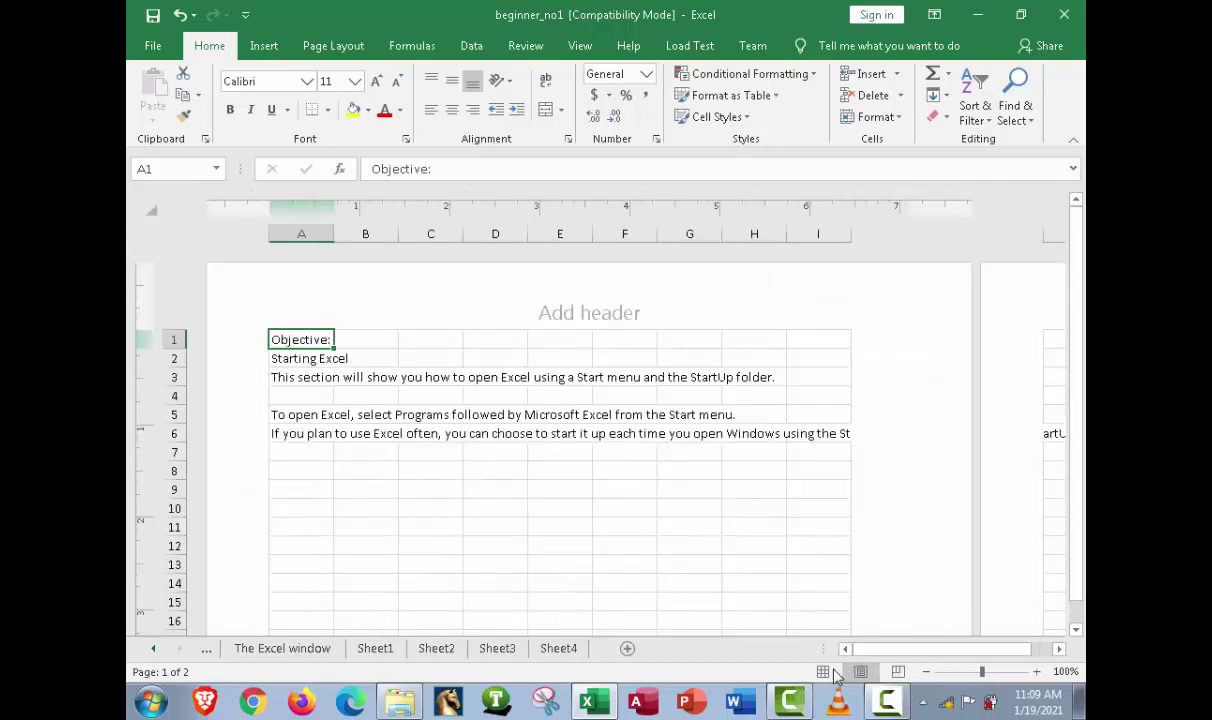
click(822, 672)
Step: Zoom the start sheet in and out several times, ending at 120%
click(964, 673)
drag(964, 673, 990, 672)
click(926, 672)
click(926, 672)
click(926, 672)
click(1036, 671)
click(1036, 671)
click(1036, 671)
click(1036, 671)
click(1036, 671)
click(1036, 671)
Step: Set the start sheet's magnification to 100% using the Zoom options
click(1062, 673)
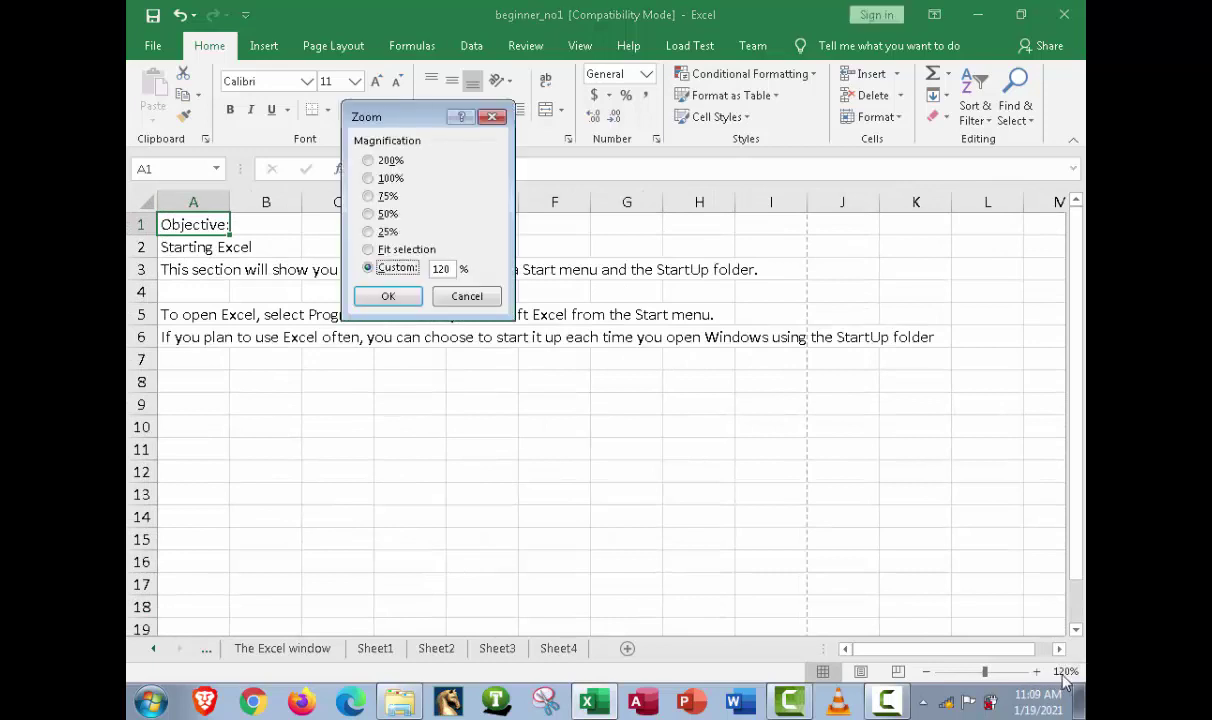
click(368, 178)
click(389, 297)
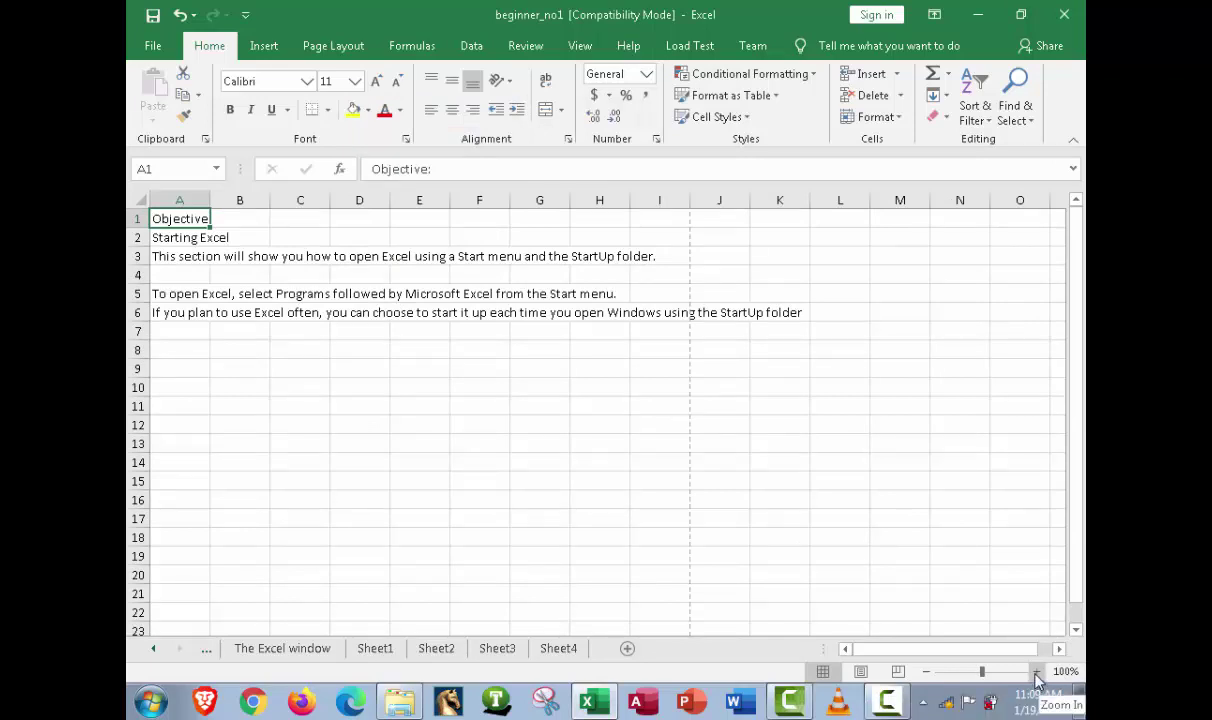
Step: Activate The Excel window sheet and bring the first sheet tabs back into view
click(270, 648)
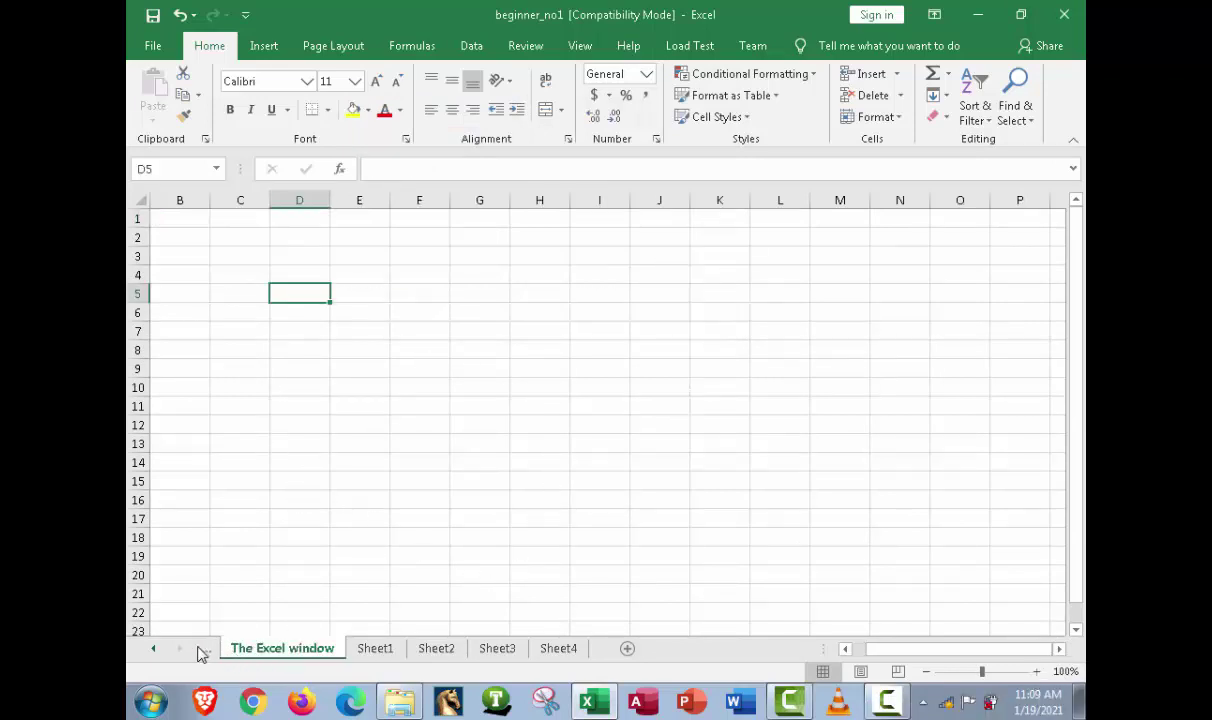
click(152, 649)
click(152, 649)
click(152, 649)
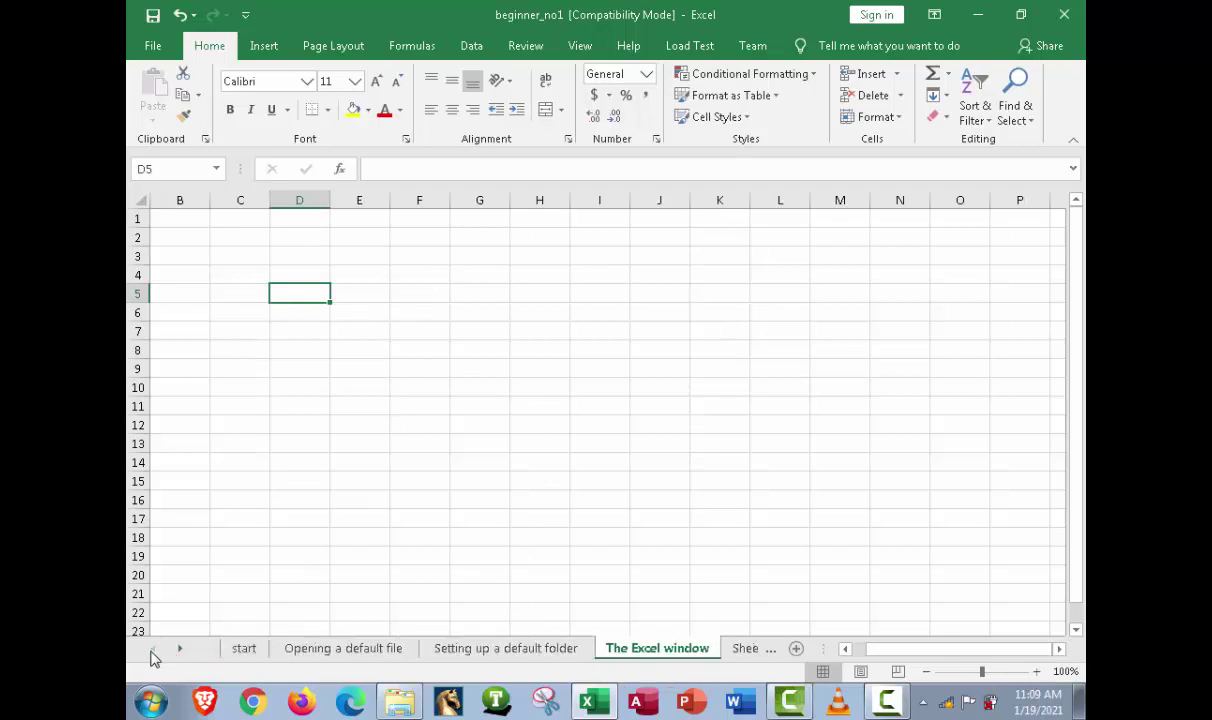